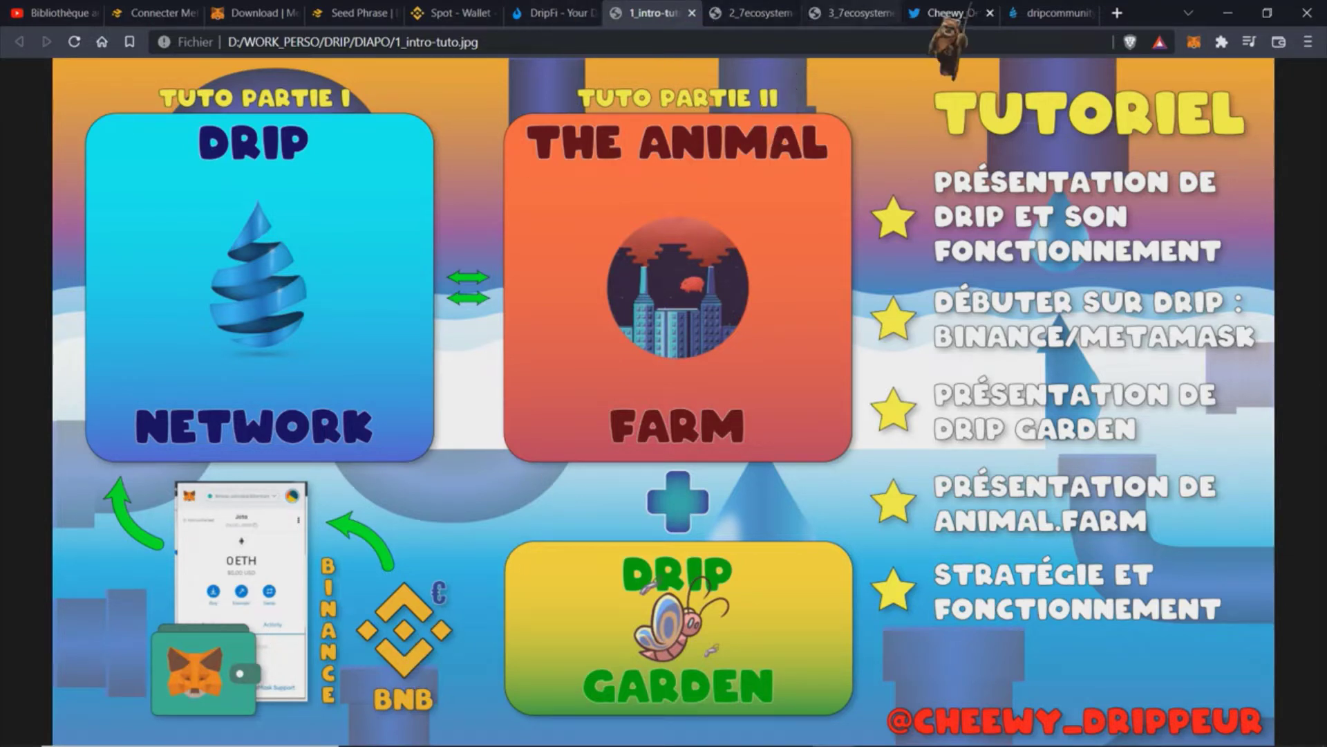
Step: Switch to the drip.community tab to show the DRIP Network homepage
{"action": "left_click", "coordinate": [1051, 13]}
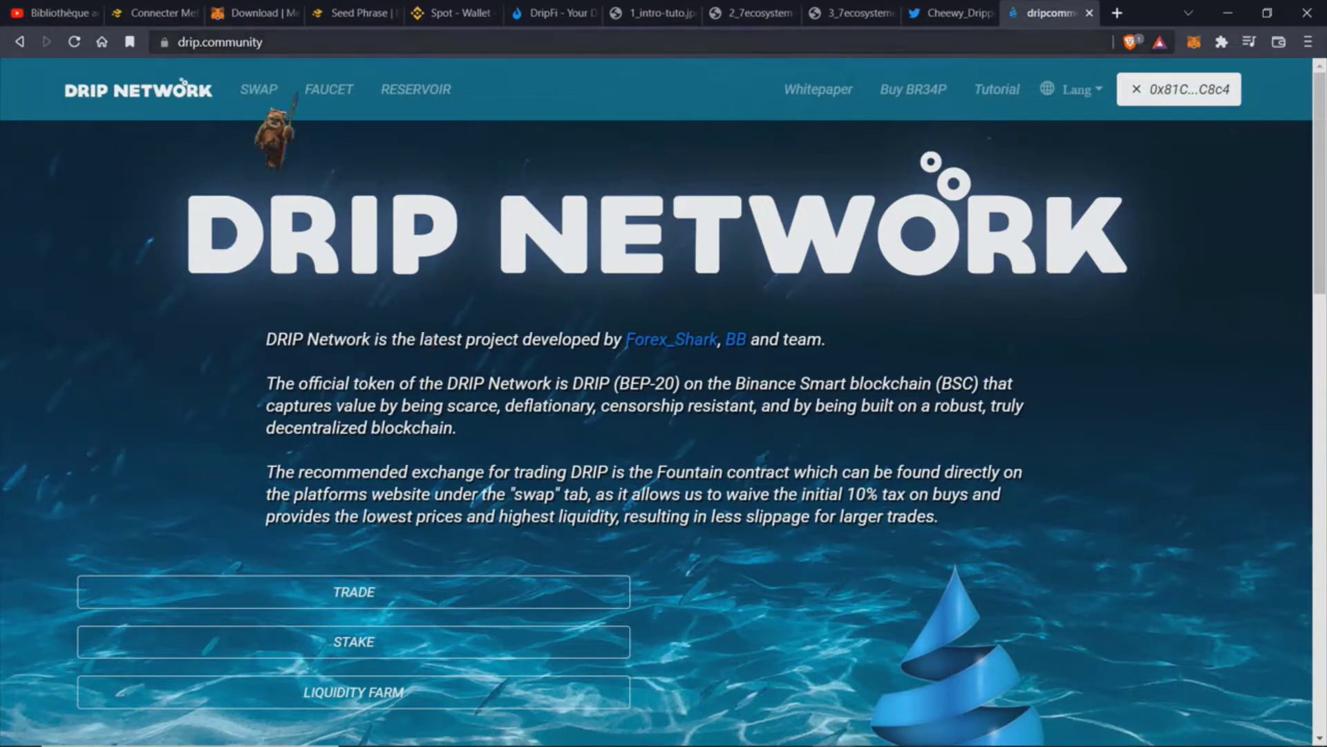
Step: View the Fountain swap page's Buy and Sell DRIP panels, then return to the MetaMask article
{"action": "left_click", "coordinate": [266, 90]}
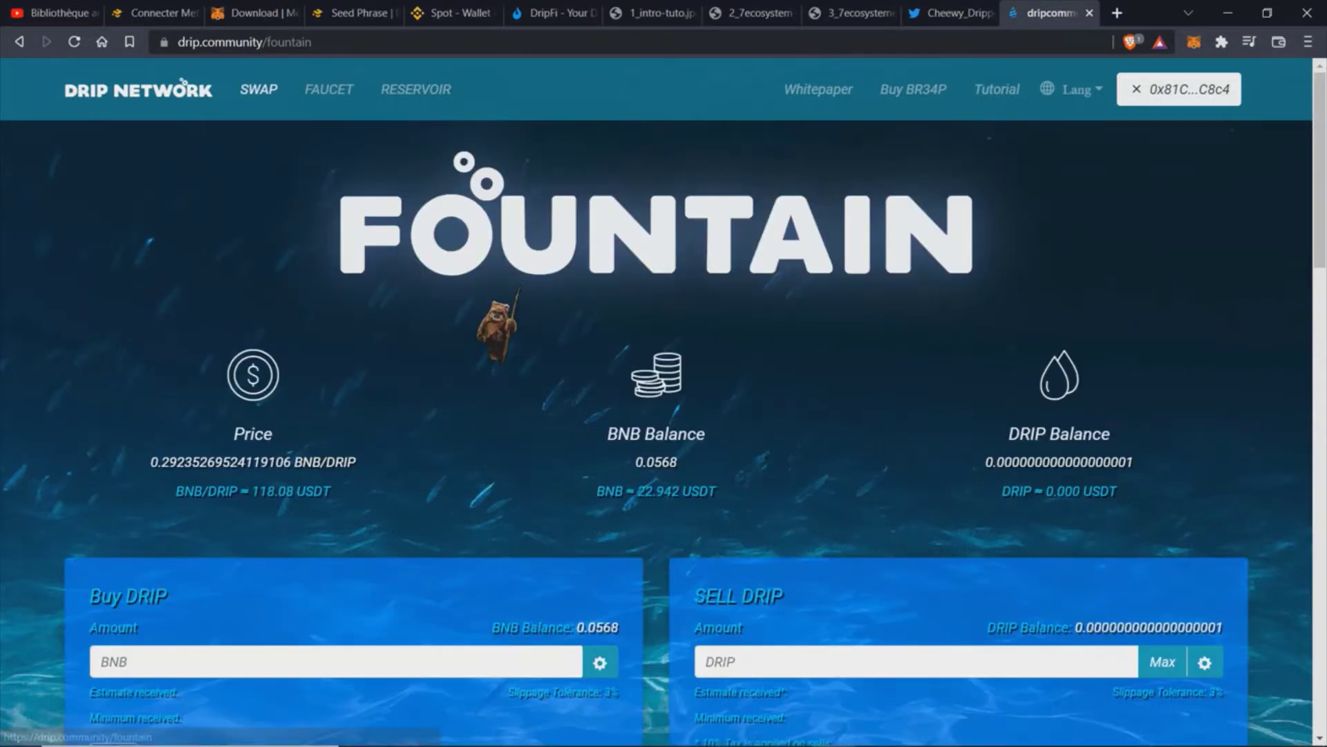
{"action": "scroll", "coordinate": [515, 446], "scroll_direction": "down", "scroll_amount": 2}
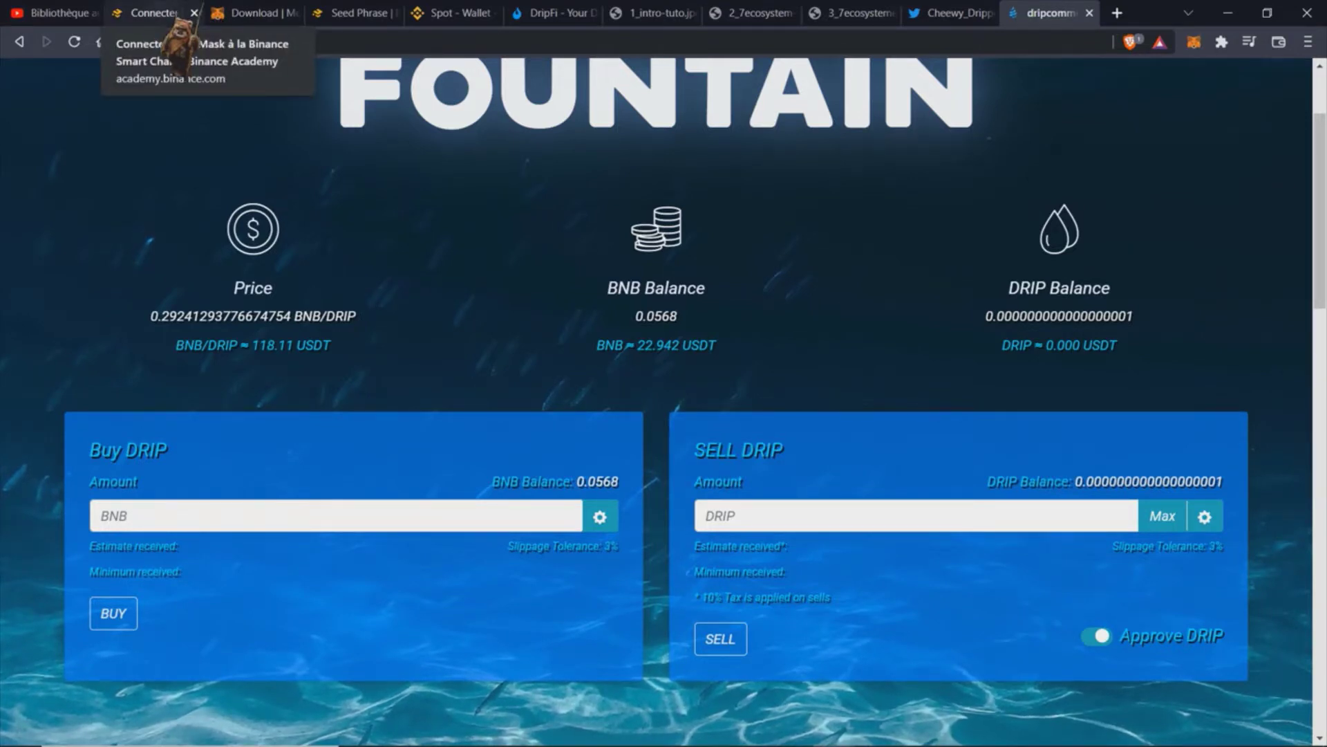
{"action": "left_click", "coordinate": [181, 17]}
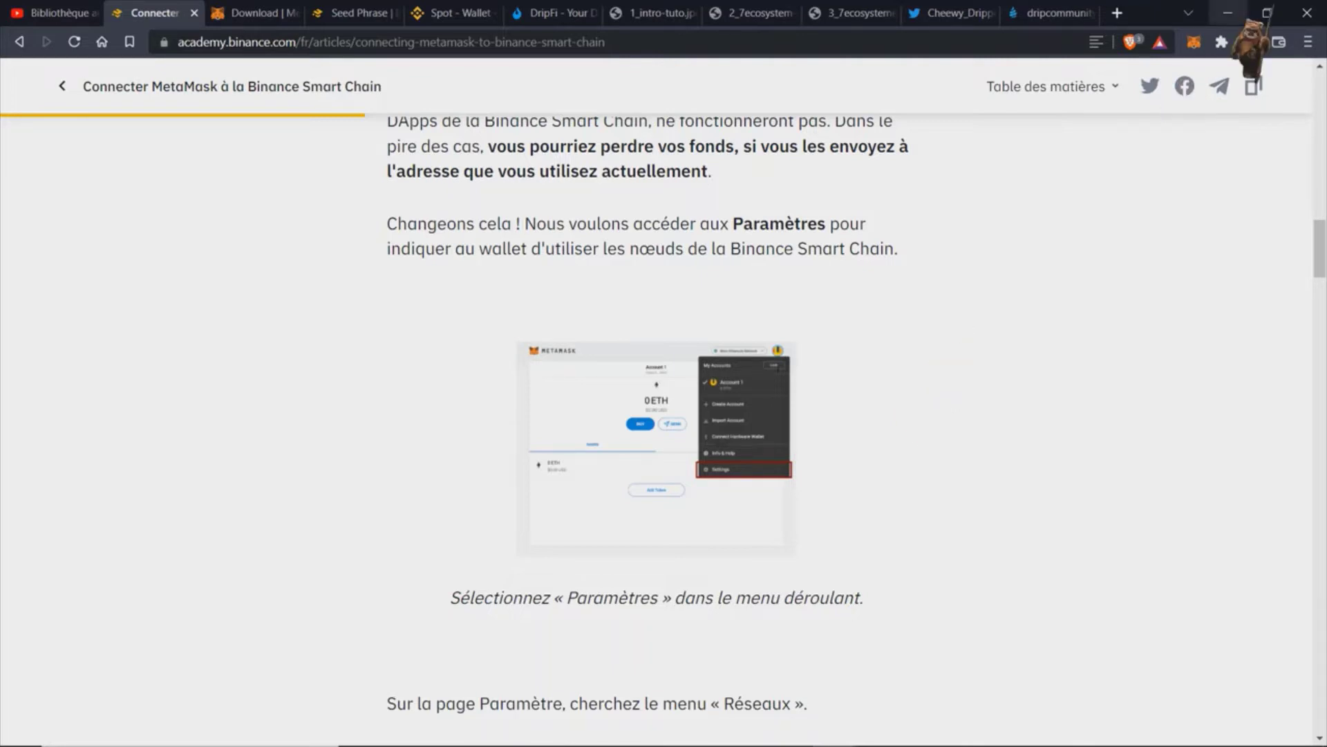
Step: Show the MetaMask wallet with 0.0568 BNB on Binance Smart Chain
{"action": "left_click", "coordinate": [1194, 42]}
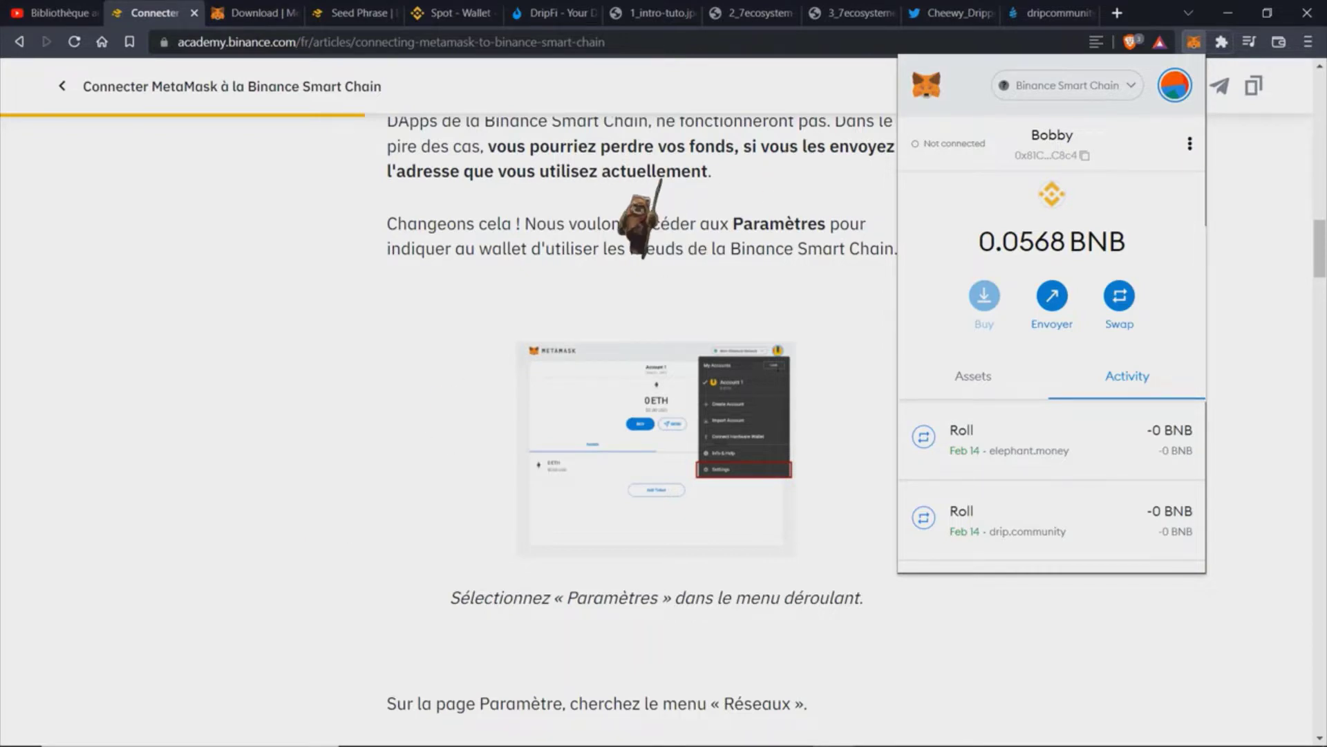
Step: Dismiss the MetaMask popup and scroll back up the article
{"action": "left_click", "coordinate": [1228, 50]}
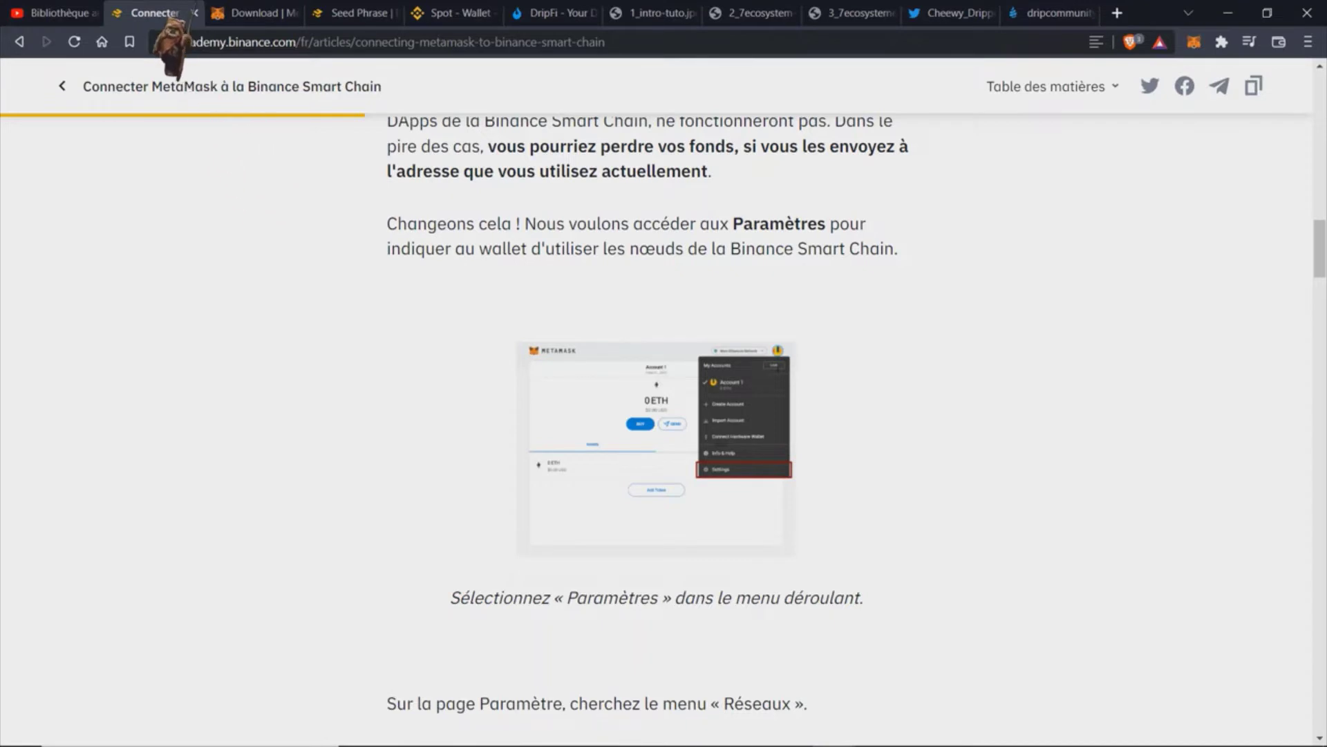
{"action": "scroll", "coordinate": [657, 414], "scroll_direction": "up", "scroll_amount": 2}
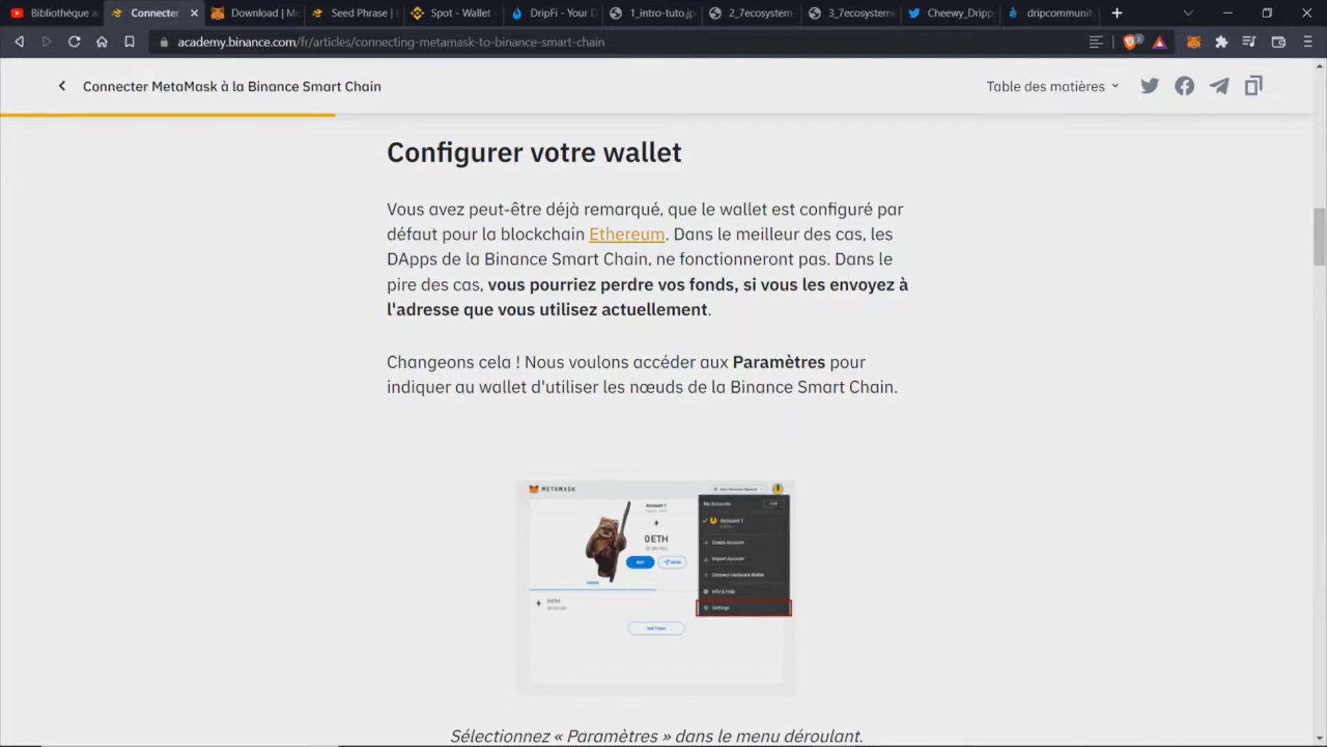
Step: From 'Installer et configurer MetaMask', open the 'Page Téléchargement' link to metamask.io/download
{"action": "scroll", "coordinate": [657, 415], "scroll_direction": "up", "scroll_amount": 9}
{"action": "scroll", "coordinate": [636, 532], "scroll_direction": "up", "scroll_amount": 4}
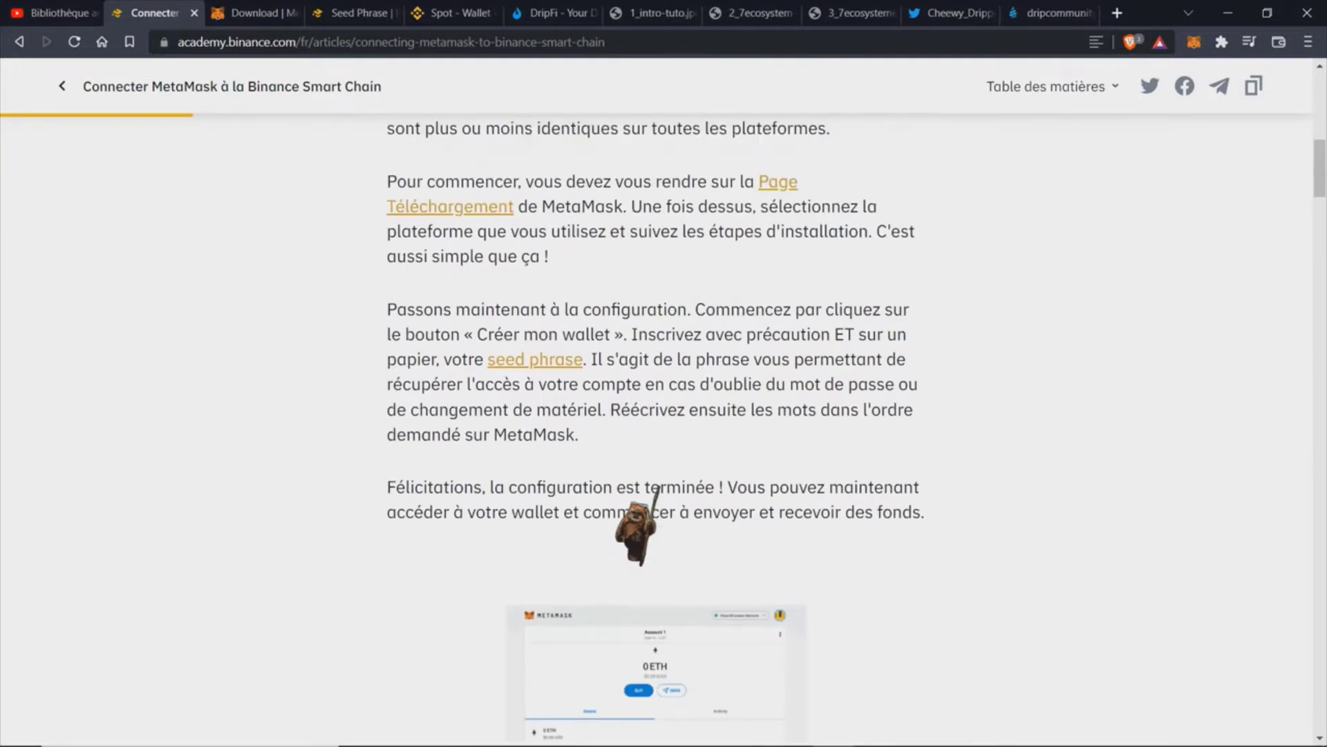
{"action": "scroll", "coordinate": [636, 533], "scroll_direction": "up", "scroll_amount": 1}
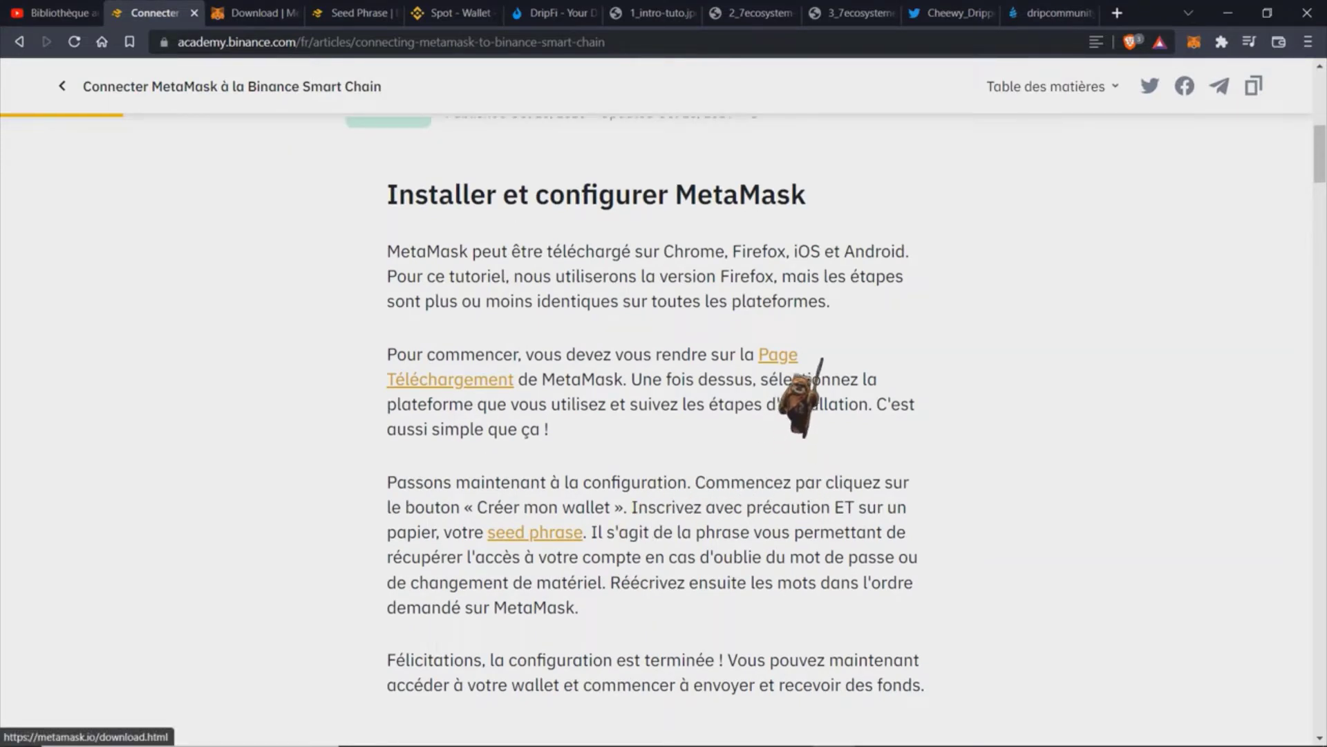
{"action": "left_click", "coordinate": [781, 358]}
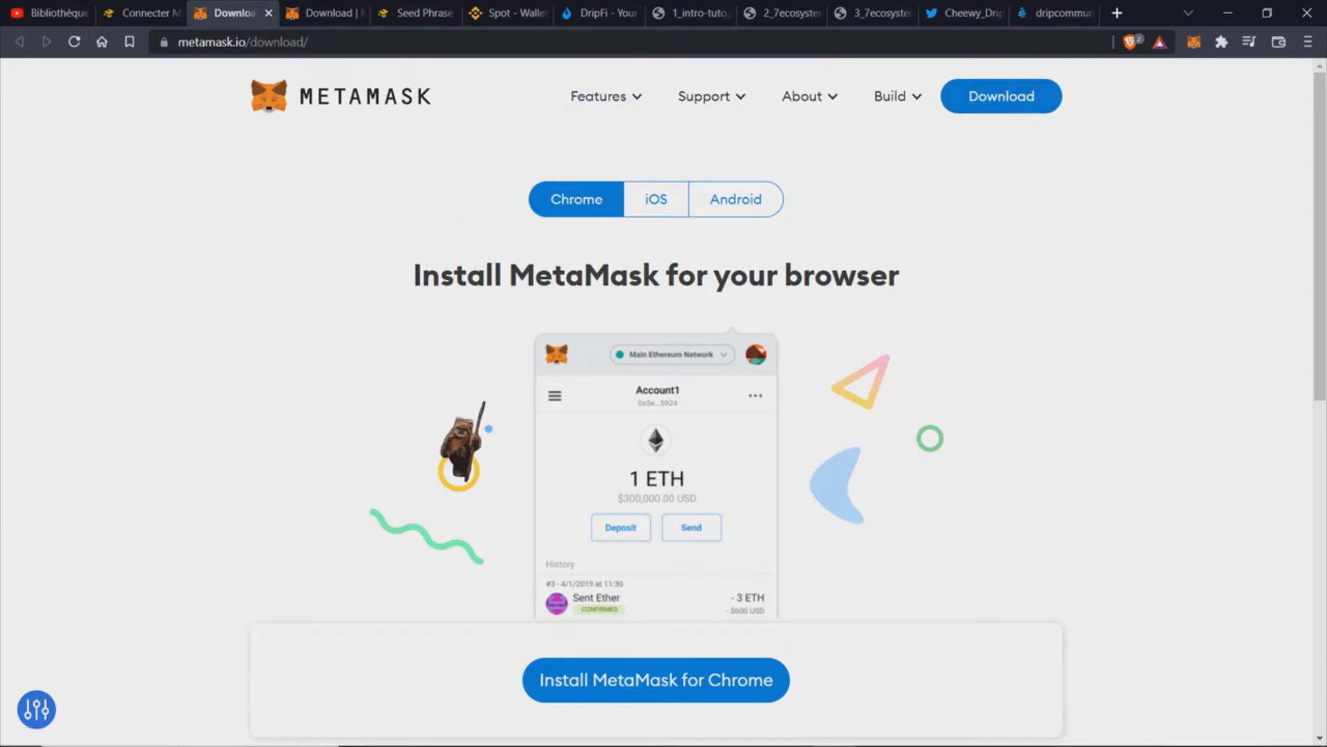
Step: Review the download page's Supported Browsers, then return to the Binance Academy article
{"action": "scroll", "coordinate": [771, 546], "scroll_direction": "down", "scroll_amount": 6}
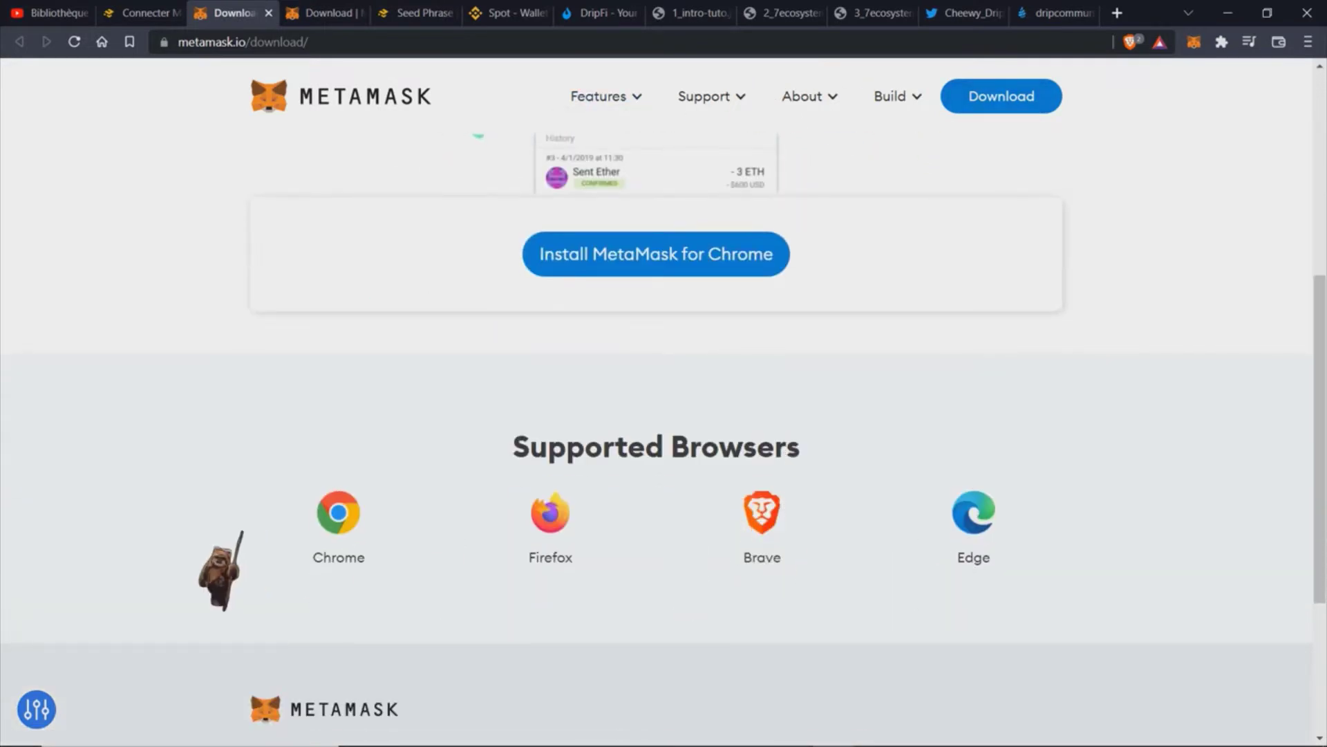
{"action": "left_click", "coordinate": [166, 15]}
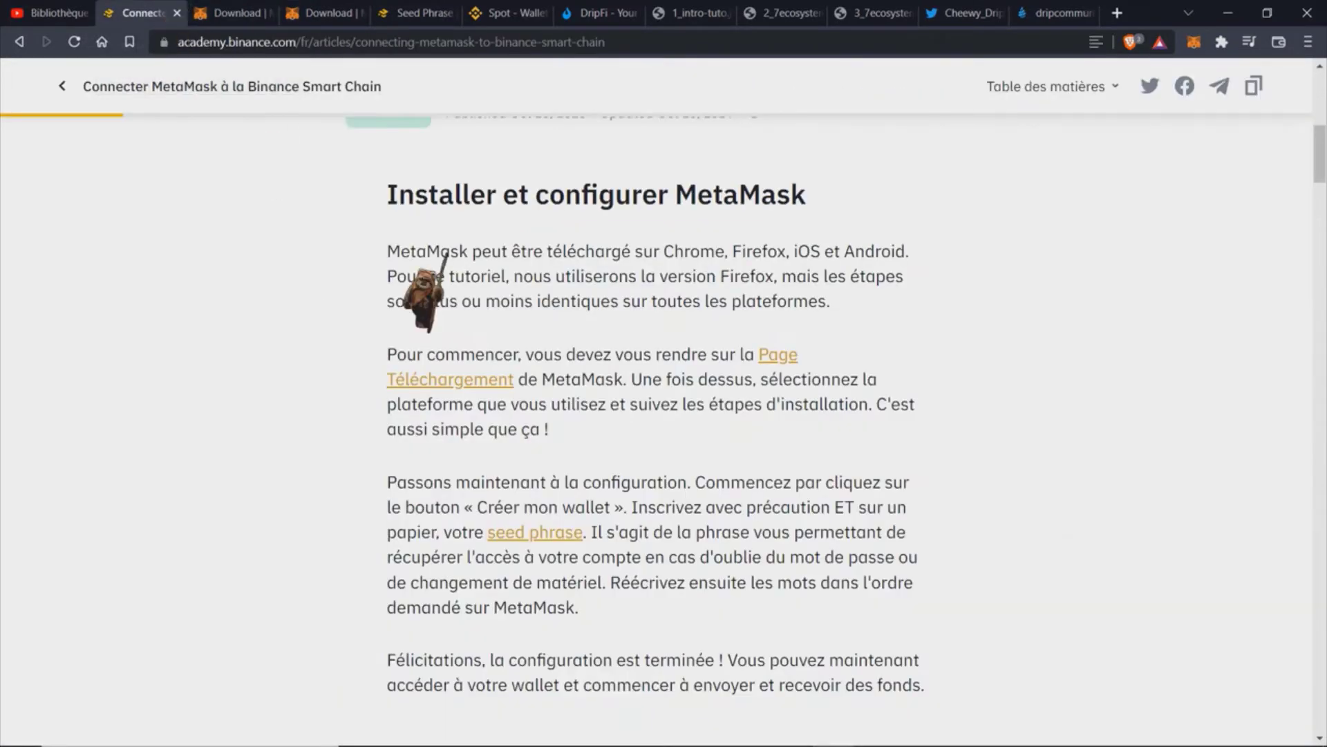
Step: Scroll the article down to the Mainnet settings with RPC URL and chain ID 56
{"action": "scroll", "coordinate": [631, 474], "scroll_direction": "down", "scroll_amount": 8}
{"action": "scroll", "coordinate": [631, 474], "scroll_direction": "down", "scroll_amount": 10}
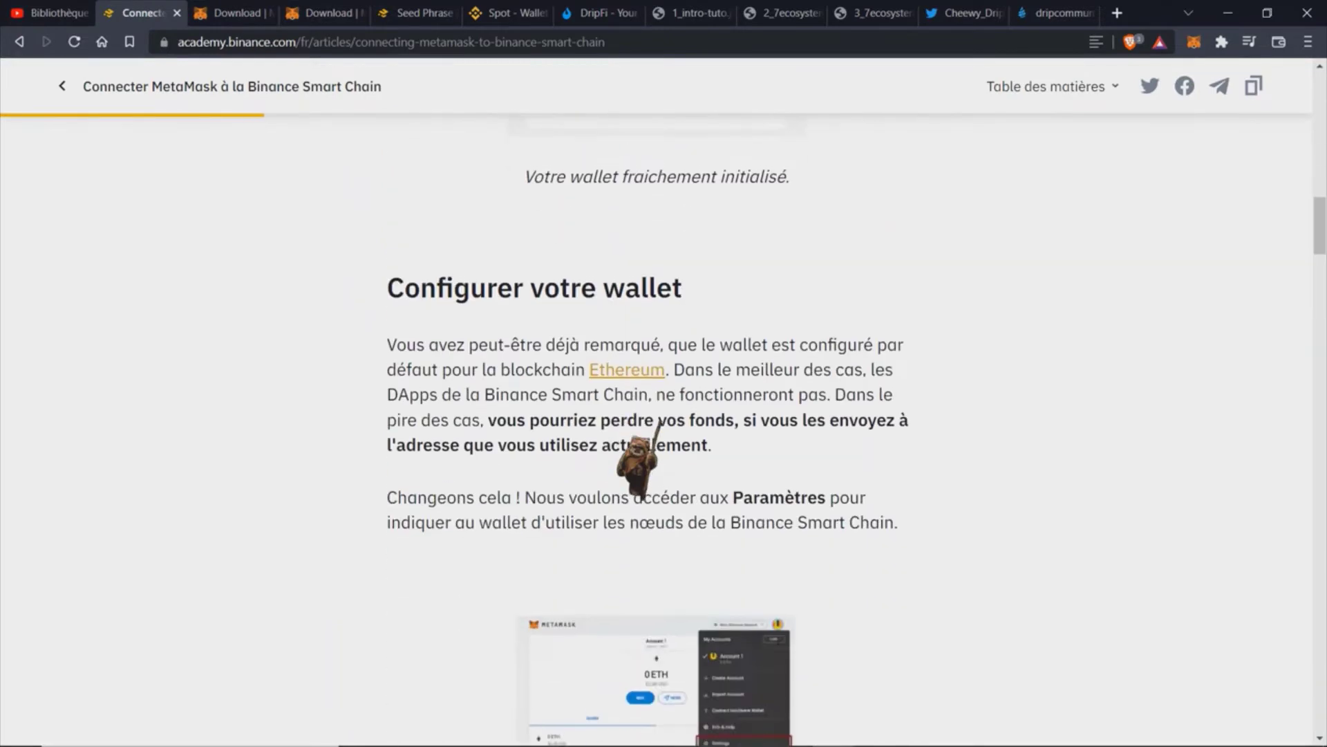
{"action": "scroll", "coordinate": [632, 475], "scroll_direction": "down", "scroll_amount": 8}
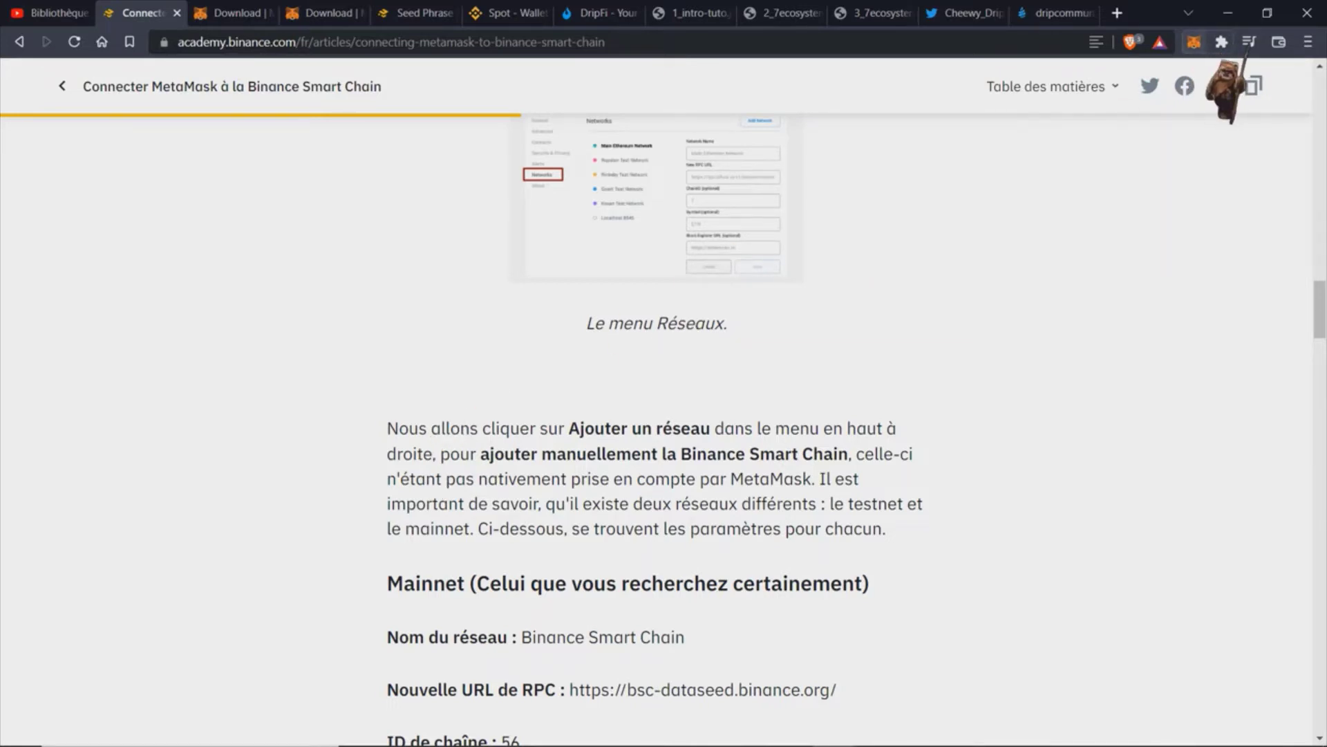
{"action": "left_click", "coordinate": [1222, 41]}
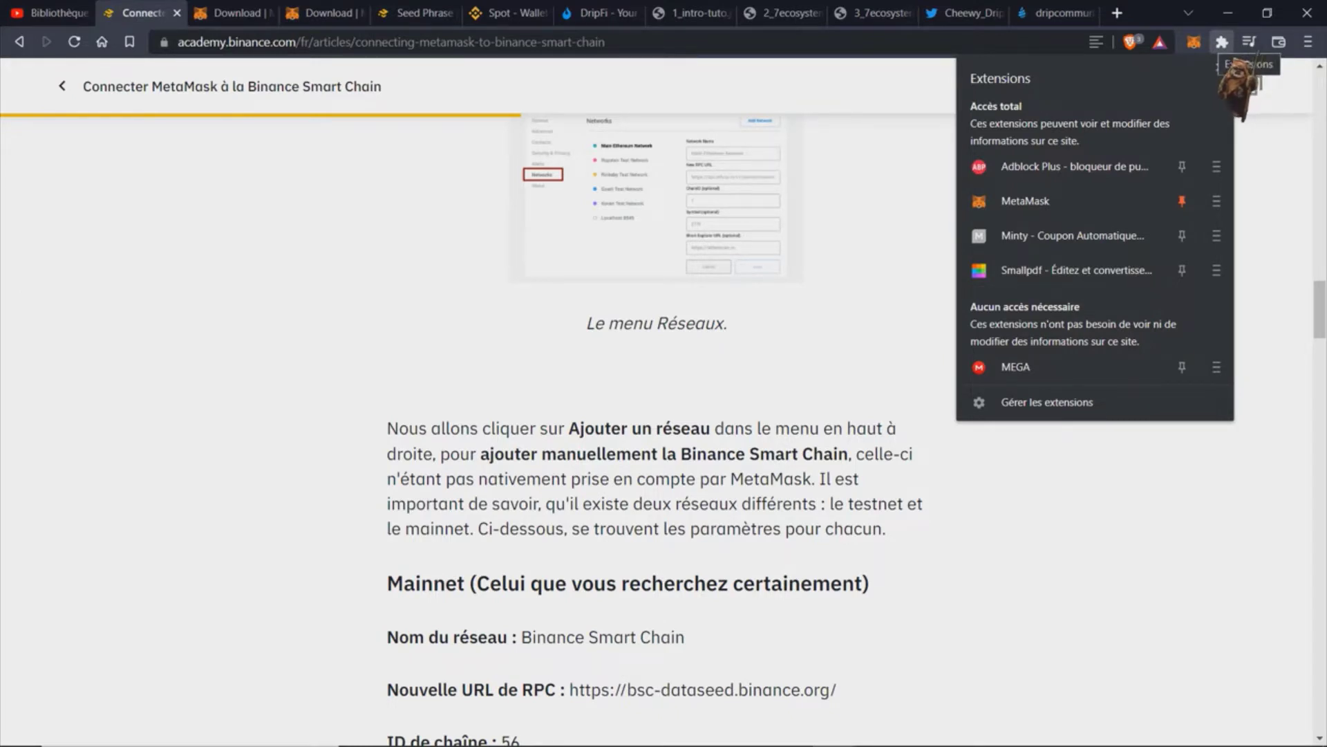
{"action": "left_click", "coordinate": [1194, 43]}
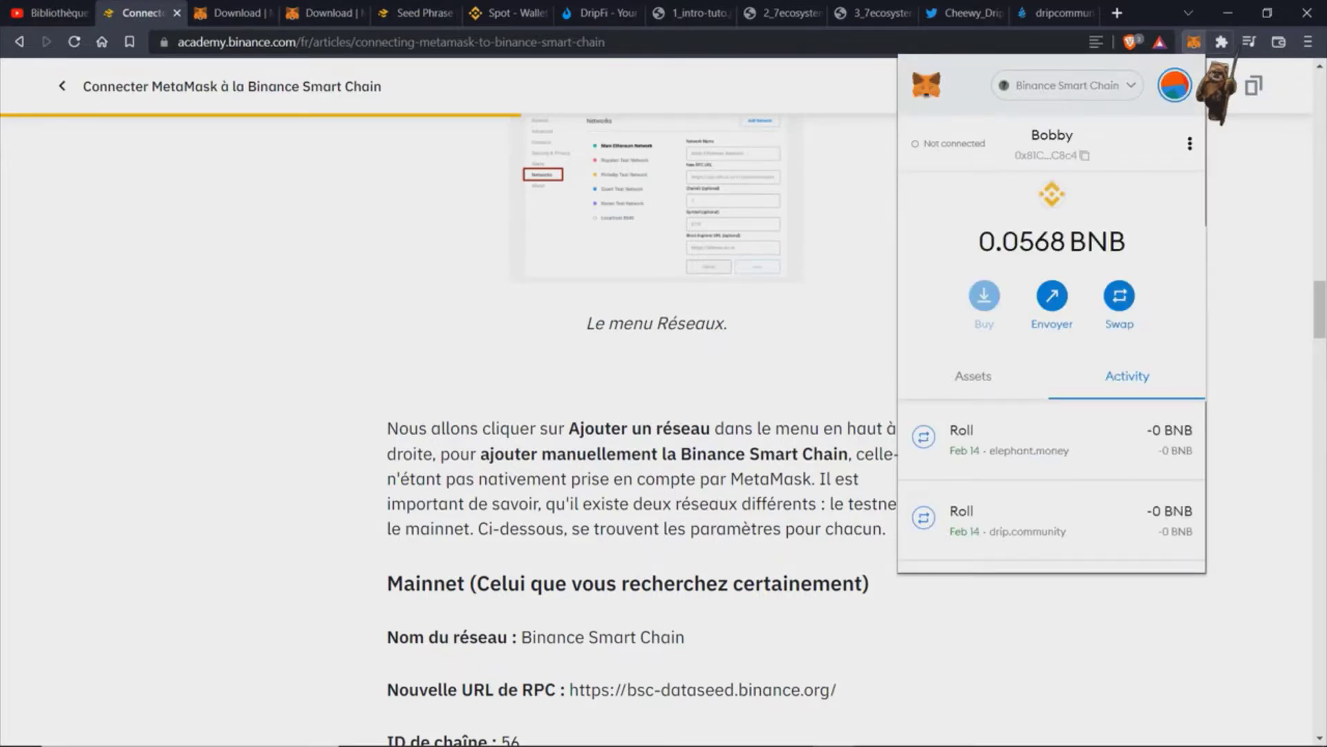
{"action": "left_click", "coordinate": [1194, 43]}
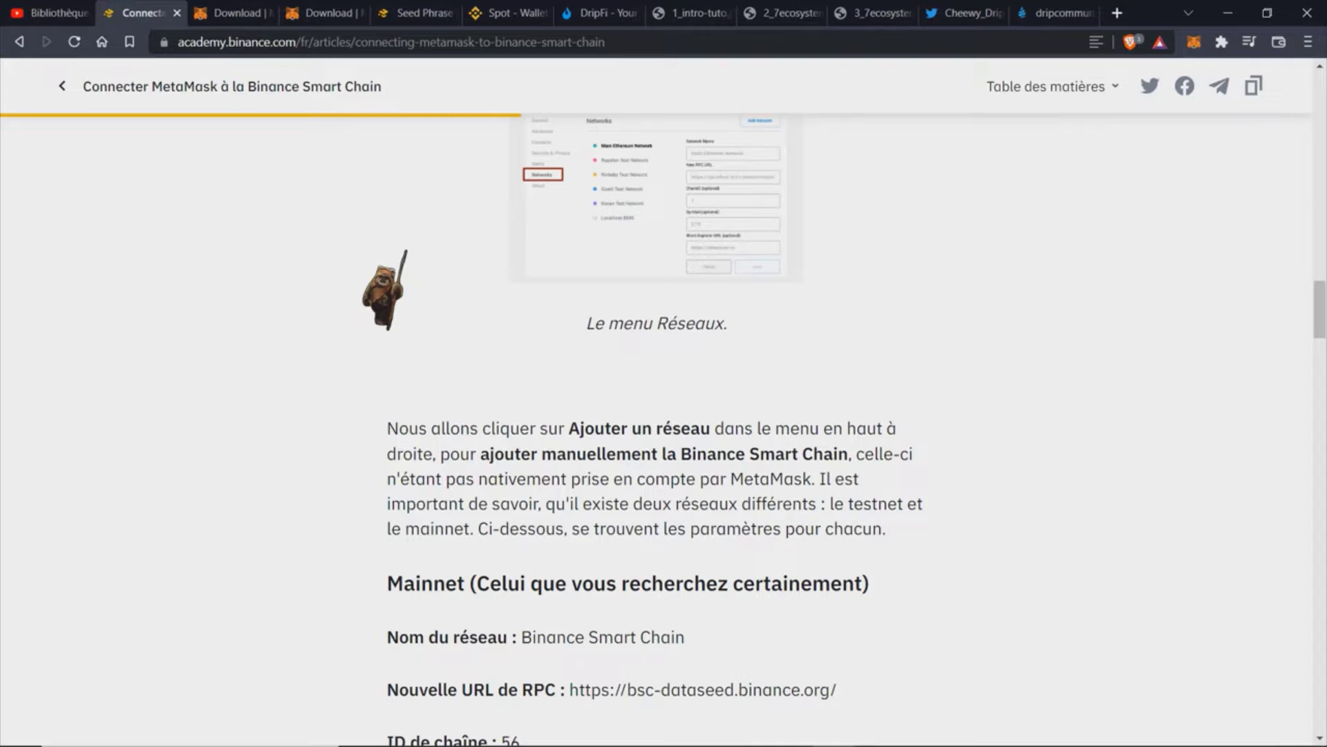
Step: Select text on the page, then bring up the MetaMask wallet popup
{"action": "triple_click", "coordinate": [498, 104]}
{"action": "left_click", "coordinate": [384, 191]}
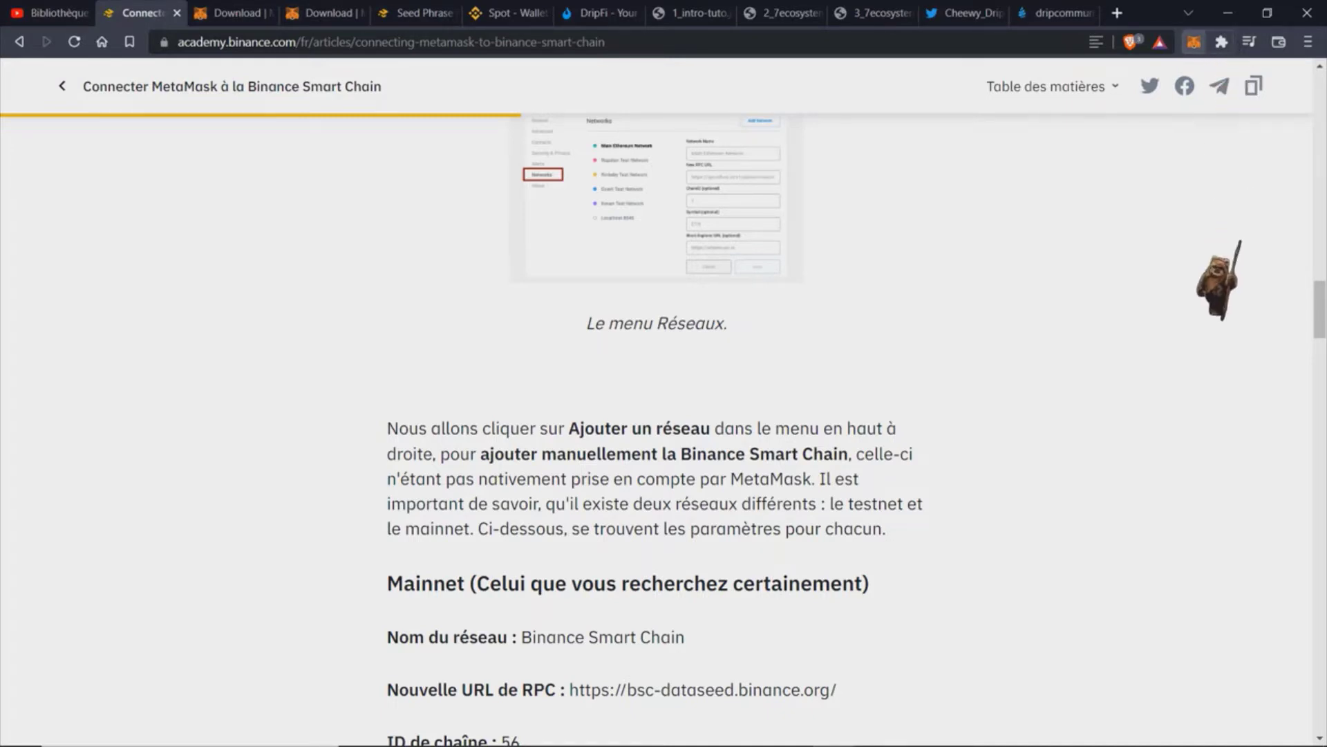
{"action": "left_click", "coordinate": [1194, 42]}
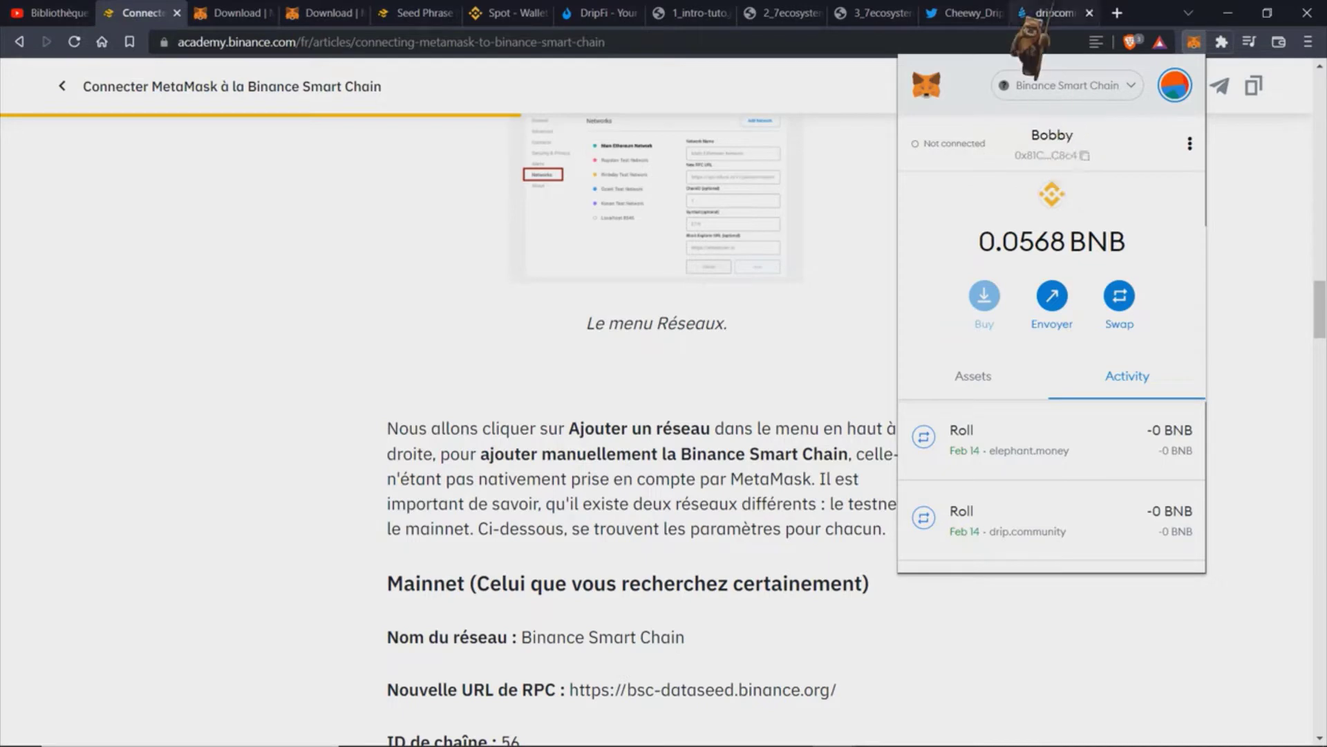
Step: Switch MetaMask to Réseau principal Ethereum, open the Add a network form, then return to the article
{"action": "left_click", "coordinate": [1129, 90]}
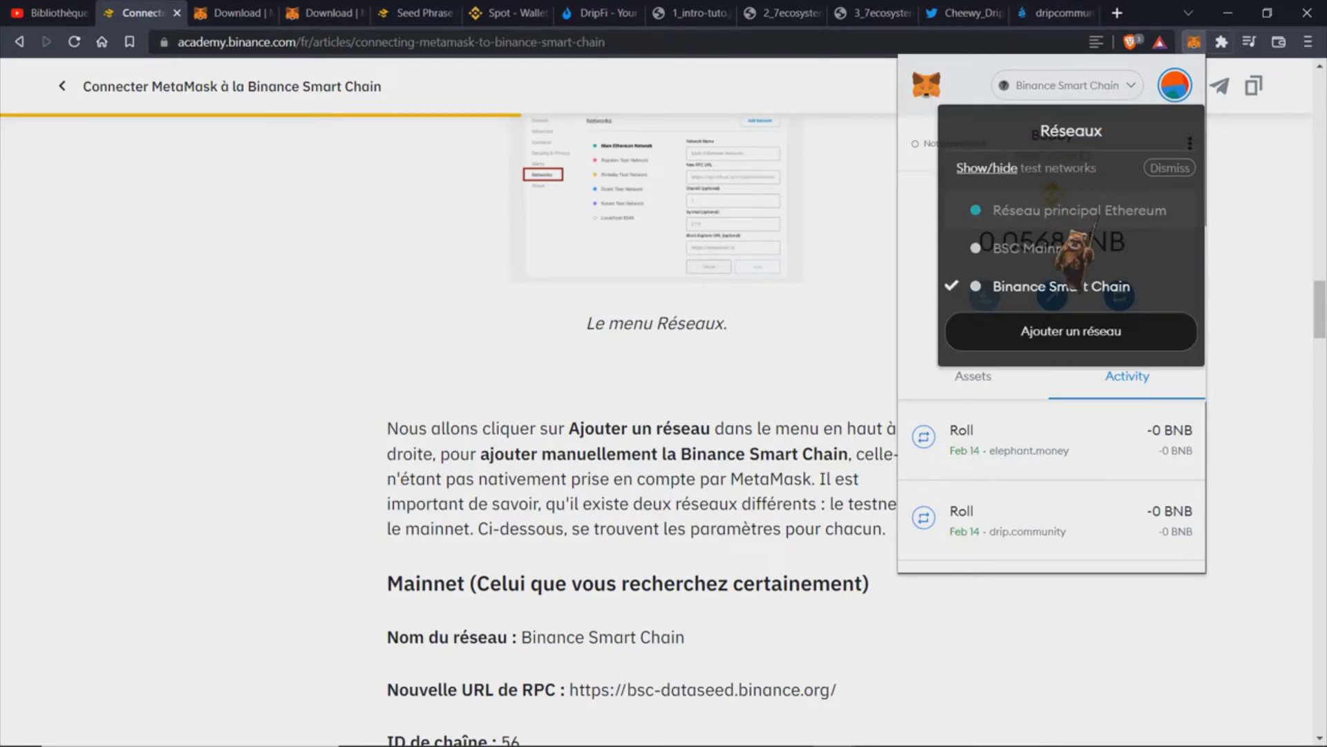
{"action": "left_click", "coordinate": [1098, 214]}
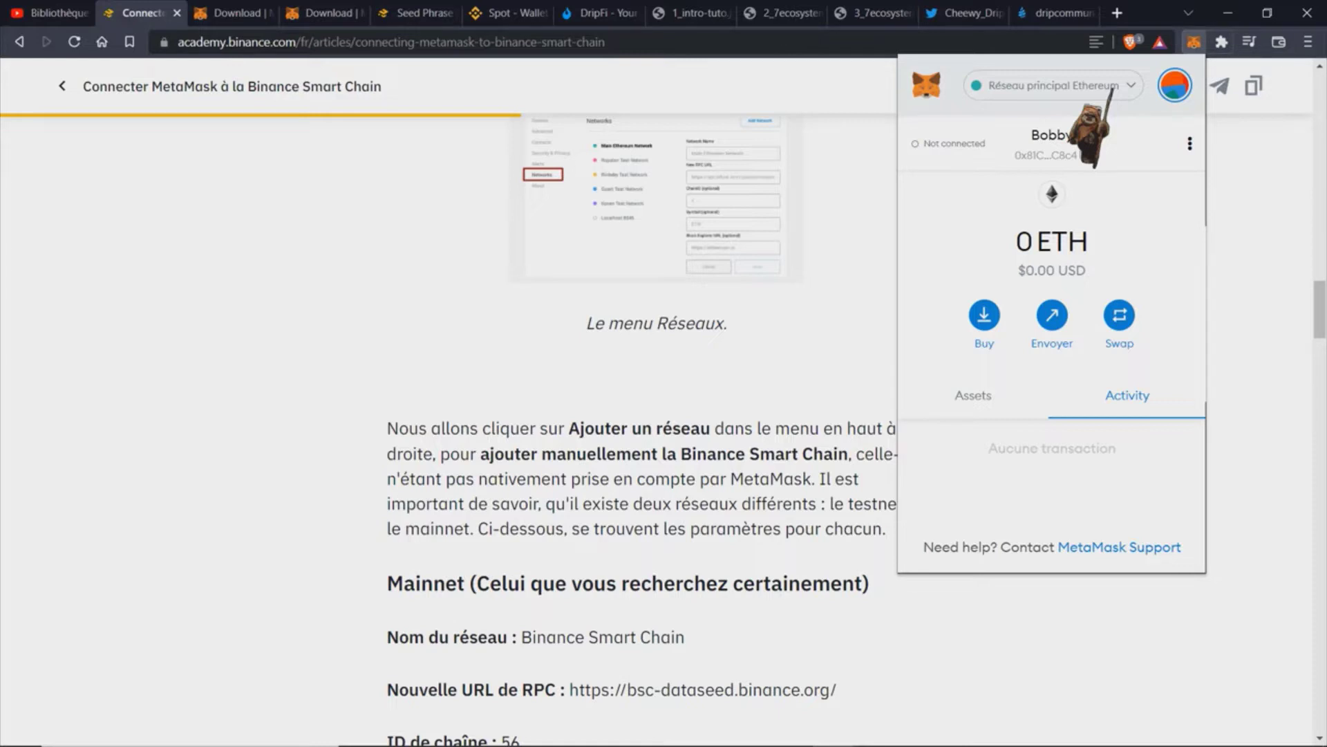
{"action": "left_click", "coordinate": [1112, 88]}
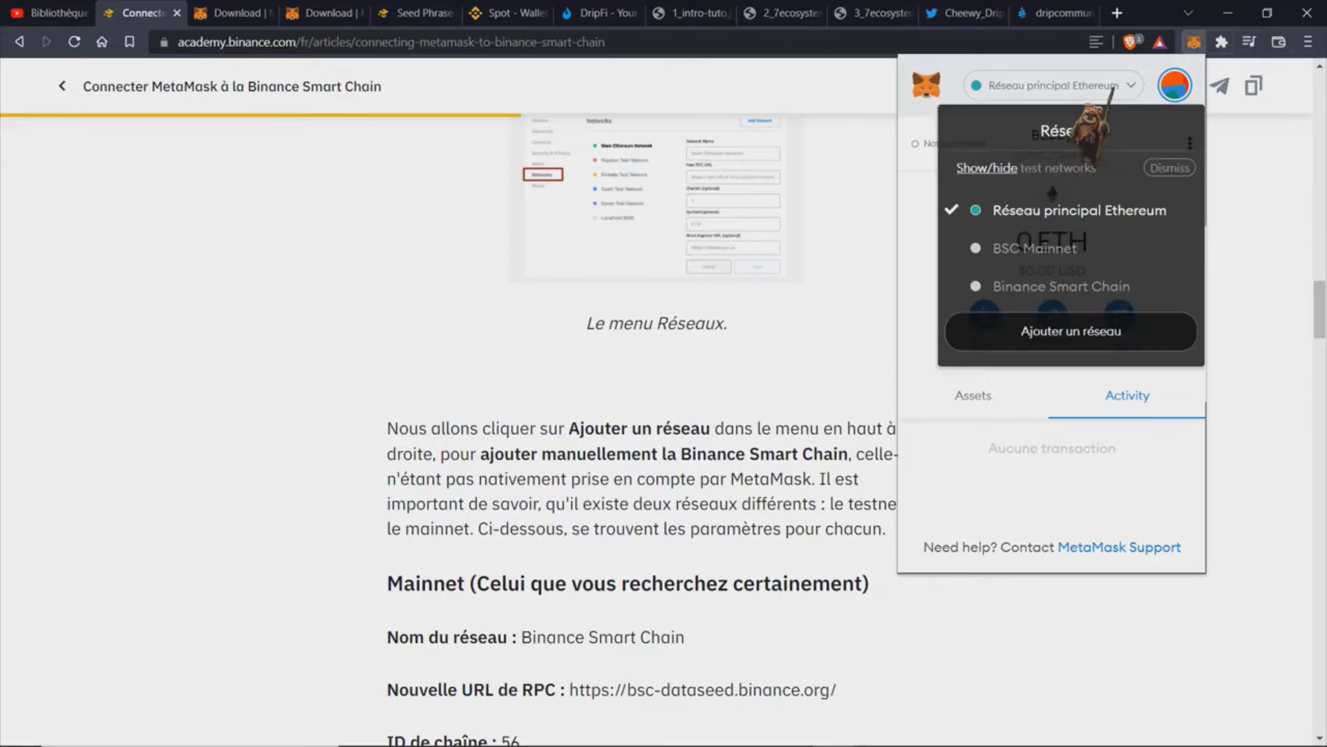
{"action": "left_click", "coordinate": [1114, 341]}
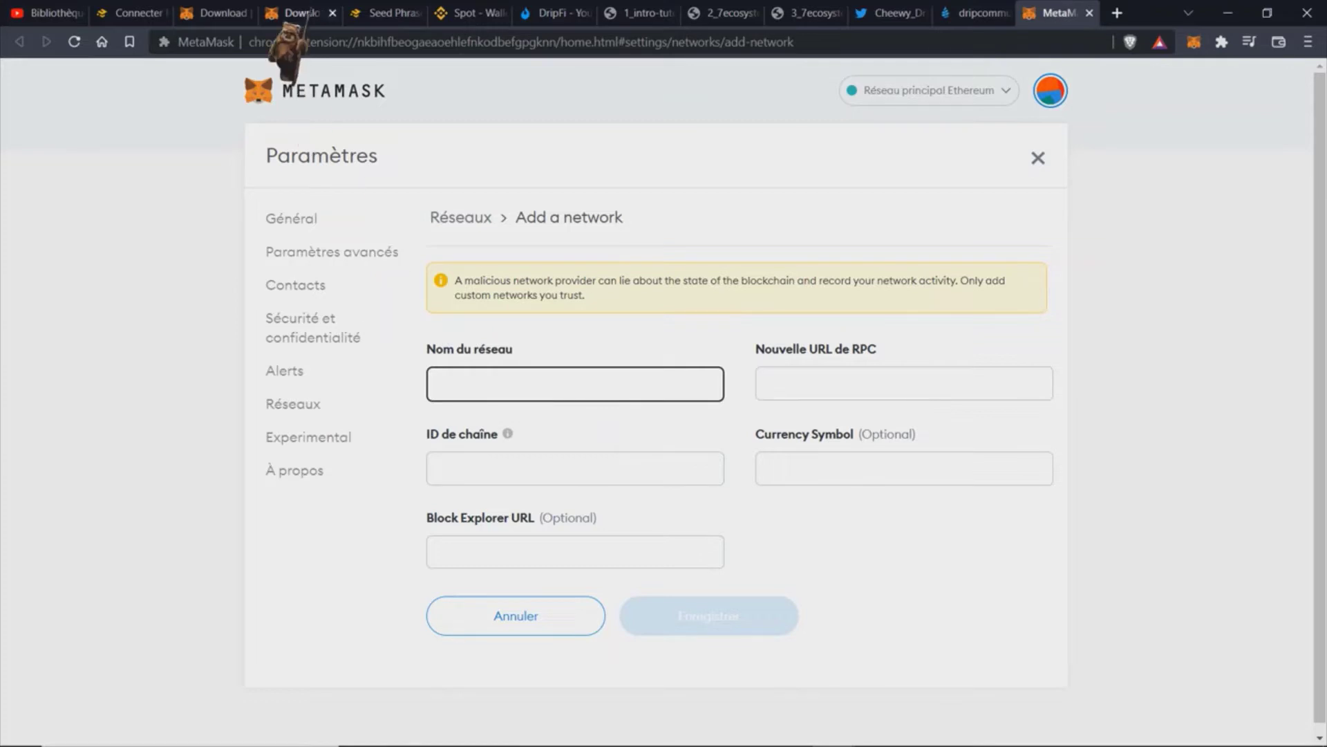
{"action": "left_click", "coordinate": [145, 13]}
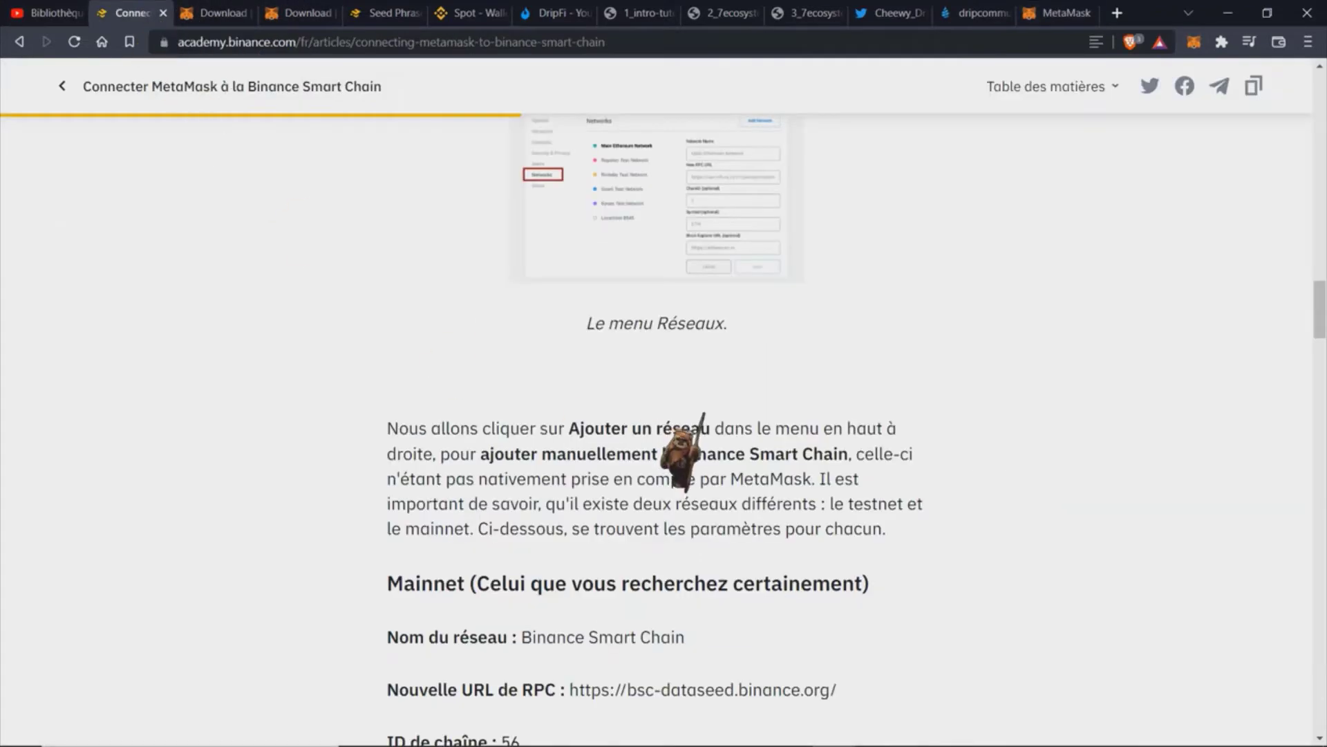
Step: Scroll to the Mainnet parameters, then bring MetaMask's empty Add a network form to the front
{"action": "scroll", "coordinate": [692, 443], "scroll_direction": "down", "scroll_amount": 3}
{"action": "scroll", "coordinate": [703, 413], "scroll_direction": "down", "scroll_amount": 1}
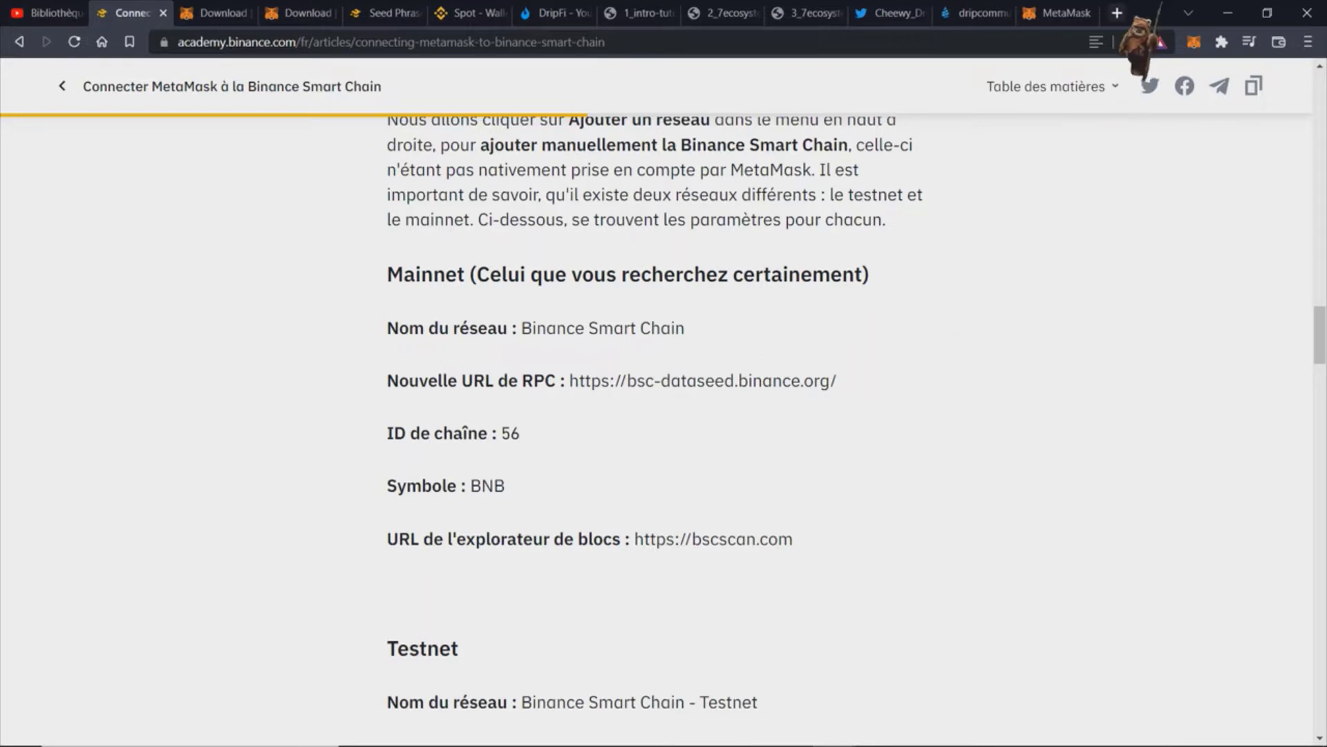
{"action": "left_click", "coordinate": [1082, 13]}
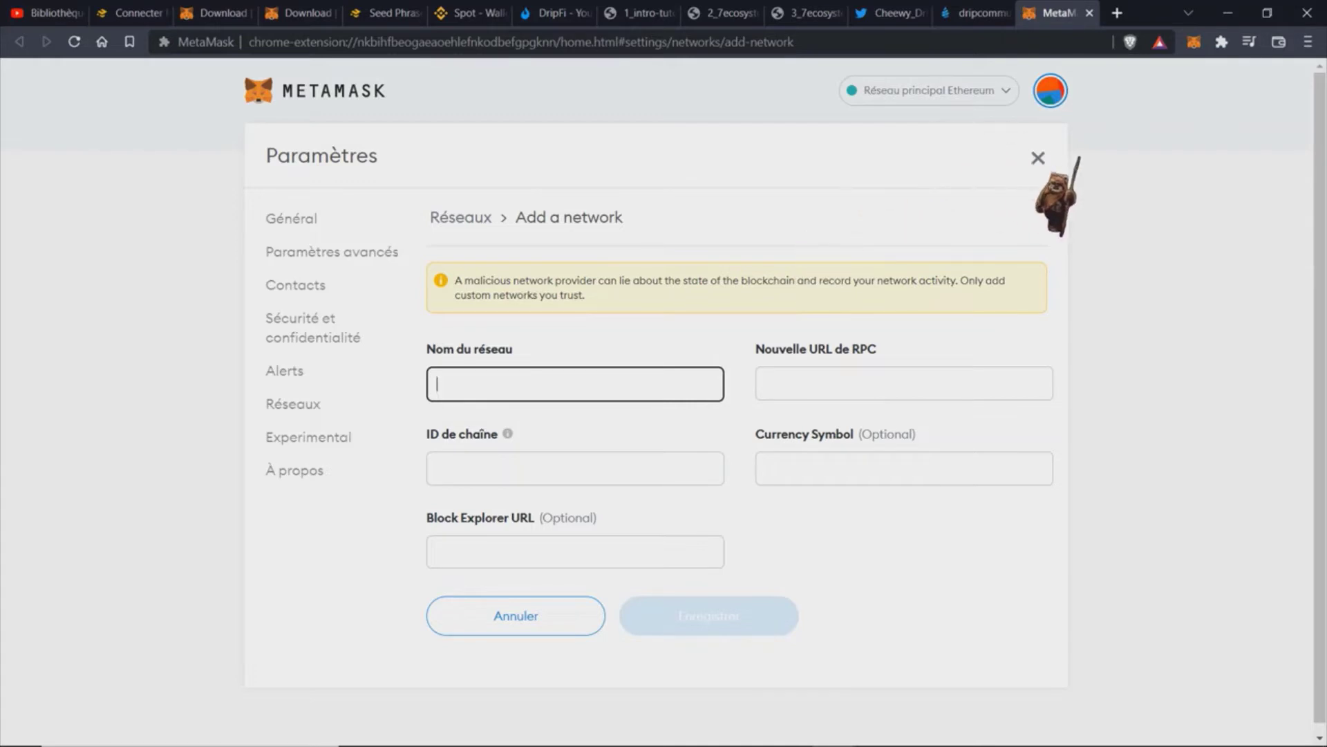
Step: Switch MetaMask to Binance Smart Chain, then close its network settings and the MetaMask tab
{"action": "left_click", "coordinate": [1038, 158]}
{"action": "left_click", "coordinate": [930, 93]}
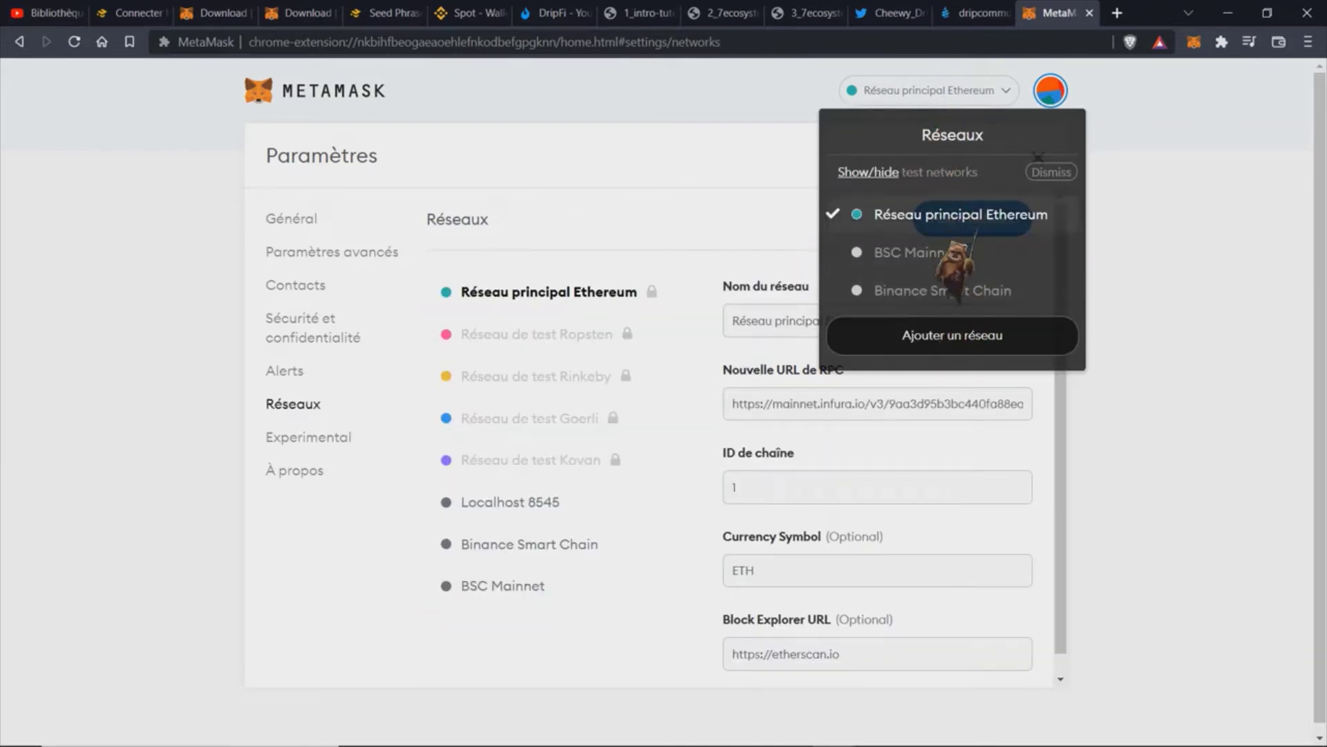
{"action": "left_click", "coordinate": [977, 299]}
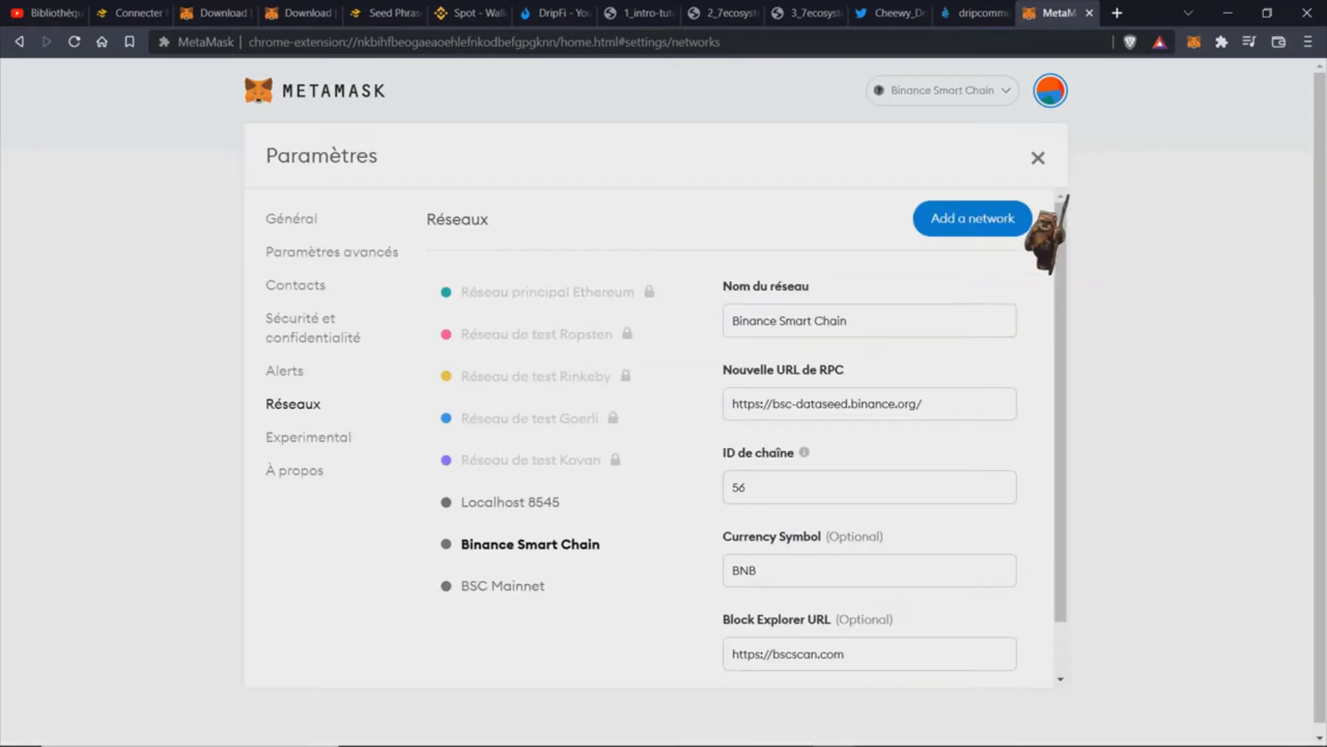
{"action": "left_click", "coordinate": [1037, 158]}
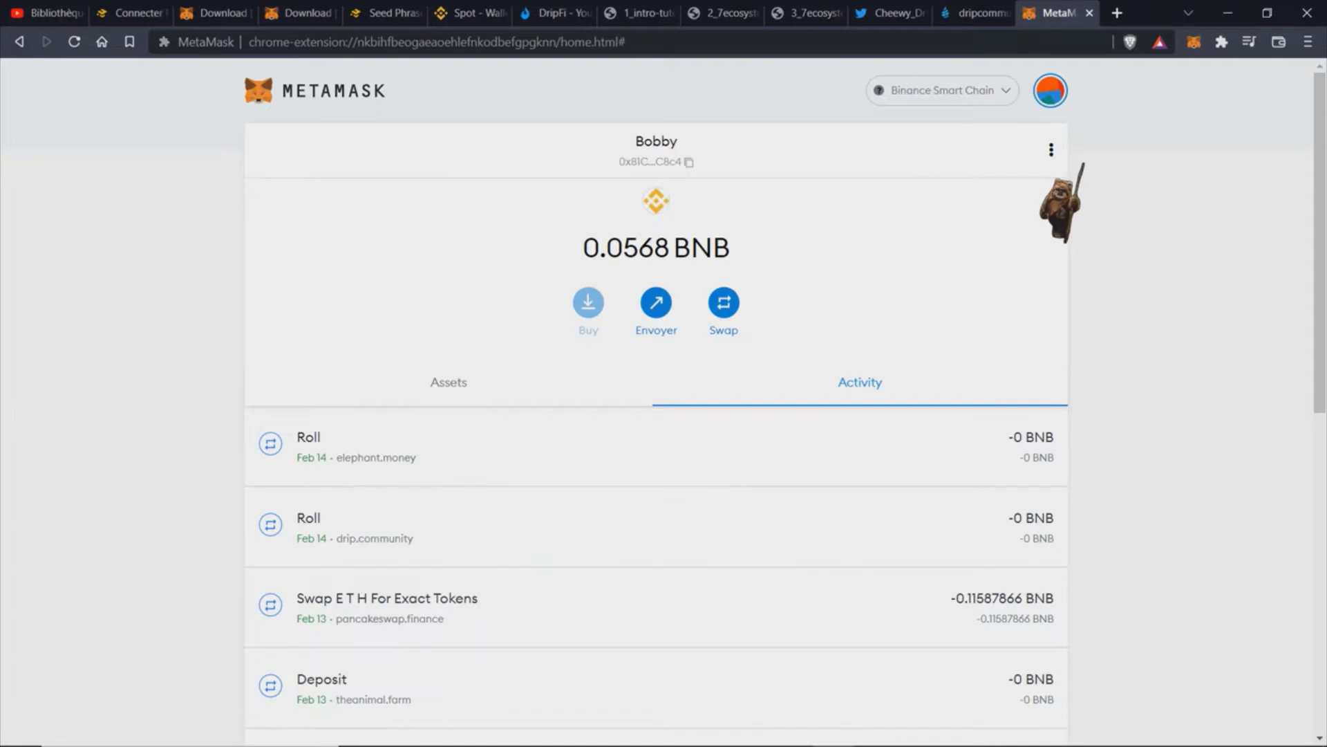
{"action": "left_click", "coordinate": [1089, 13]}
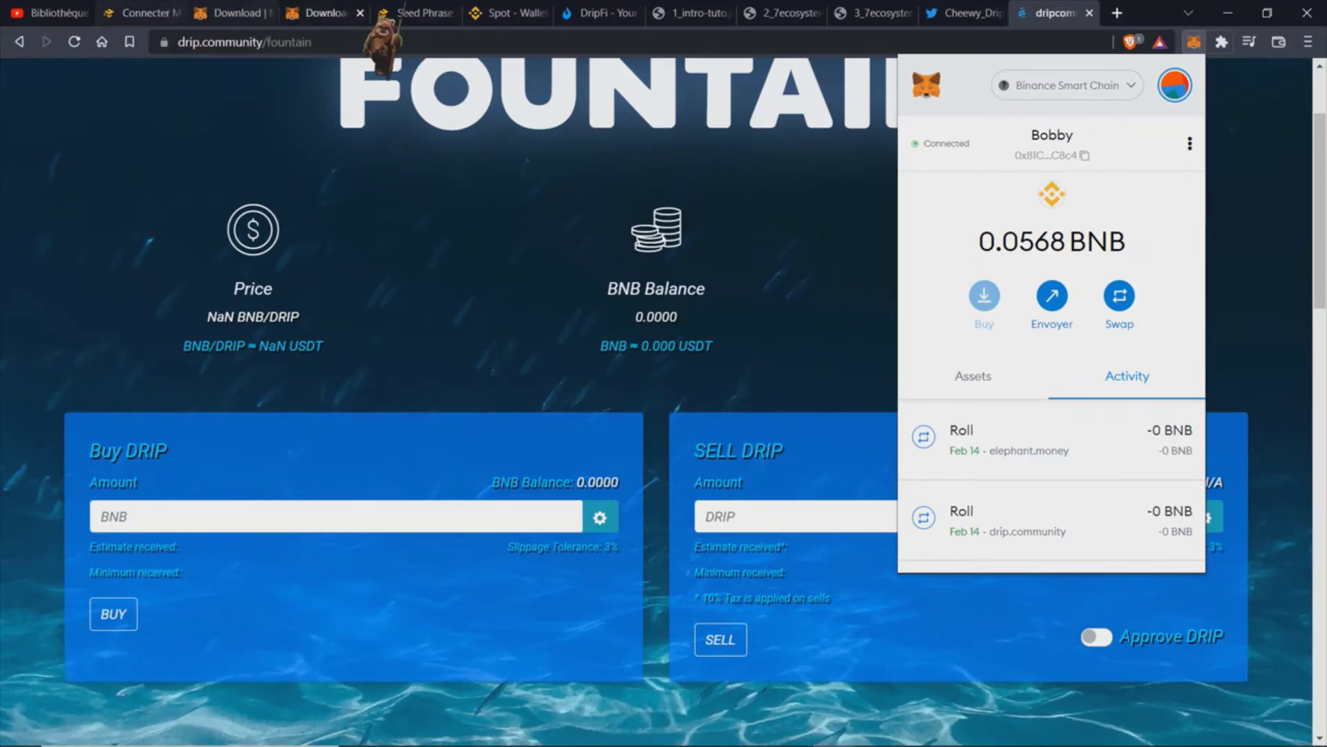
Step: Log out of Binance using the account menu on the Spot wallet tab
{"action": "left_click", "coordinate": [532, 21]}
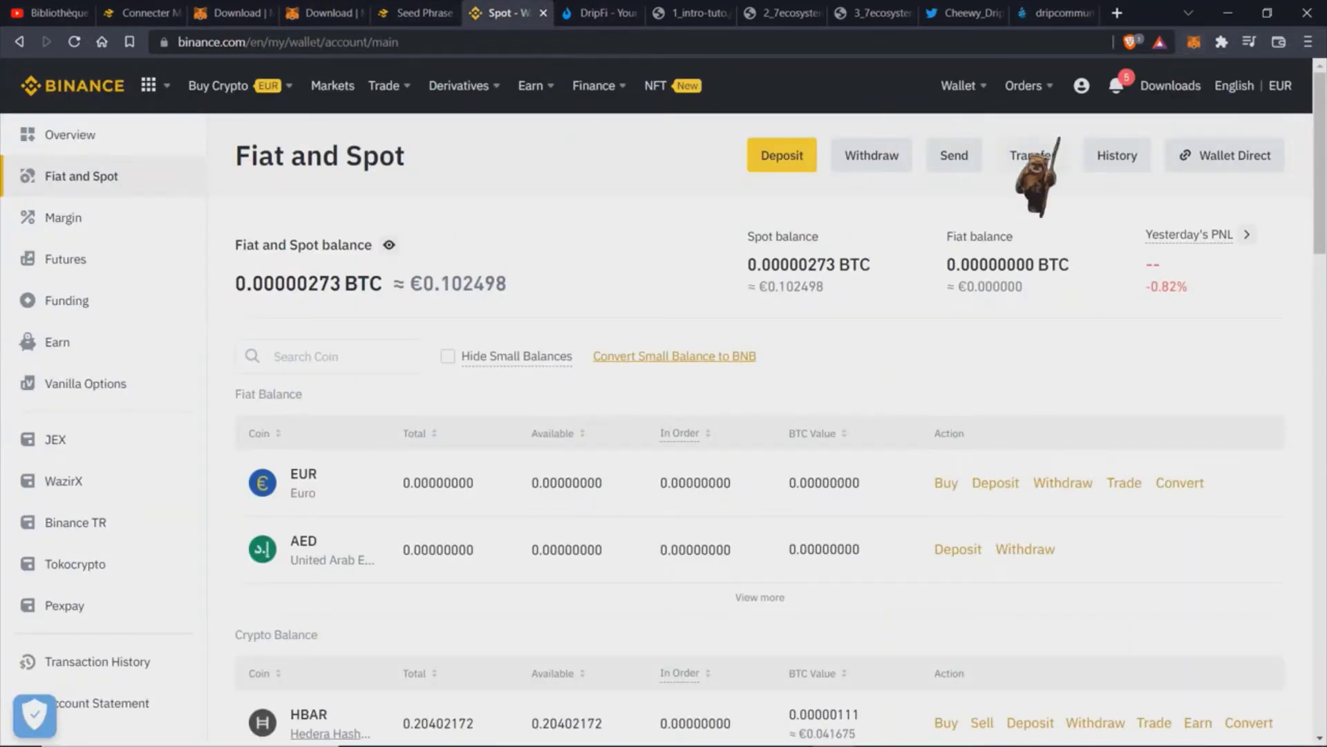
{"action": "mouse_move", "coordinate": [1082, 86]}
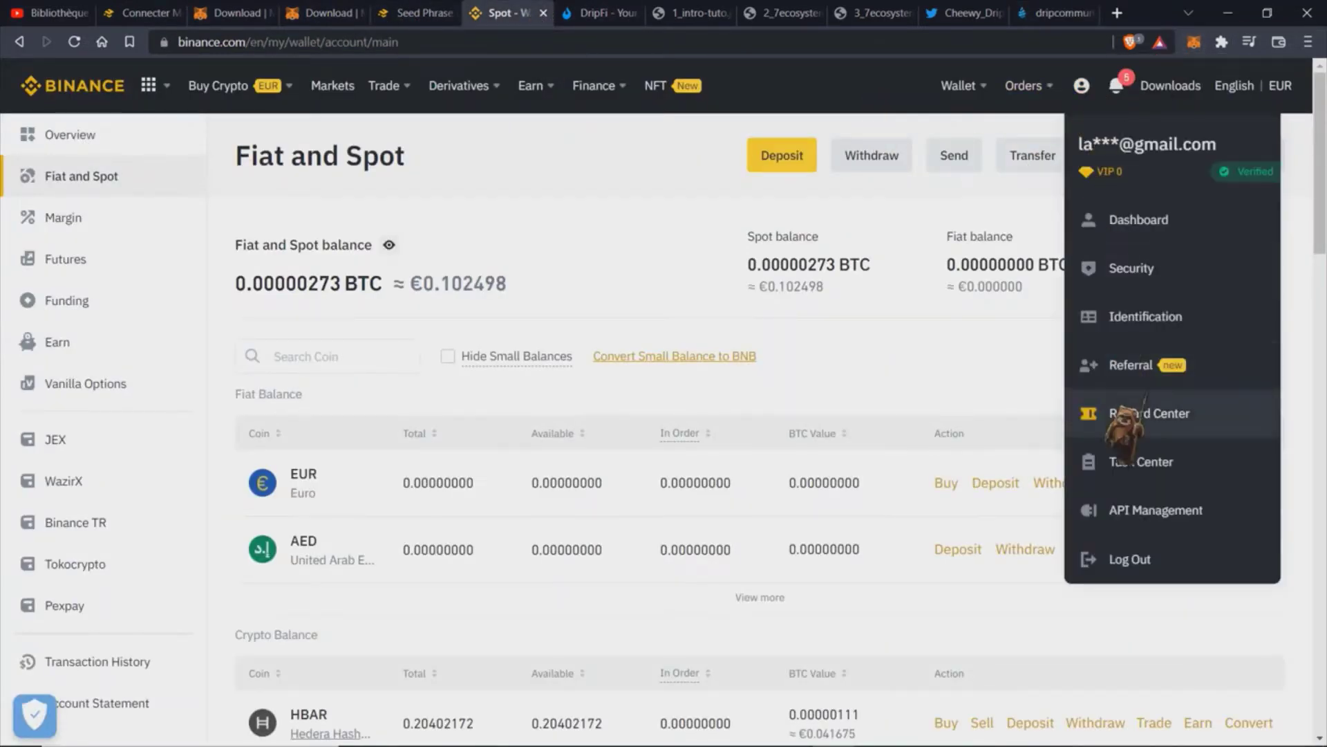
{"action": "left_click", "coordinate": [1172, 558]}
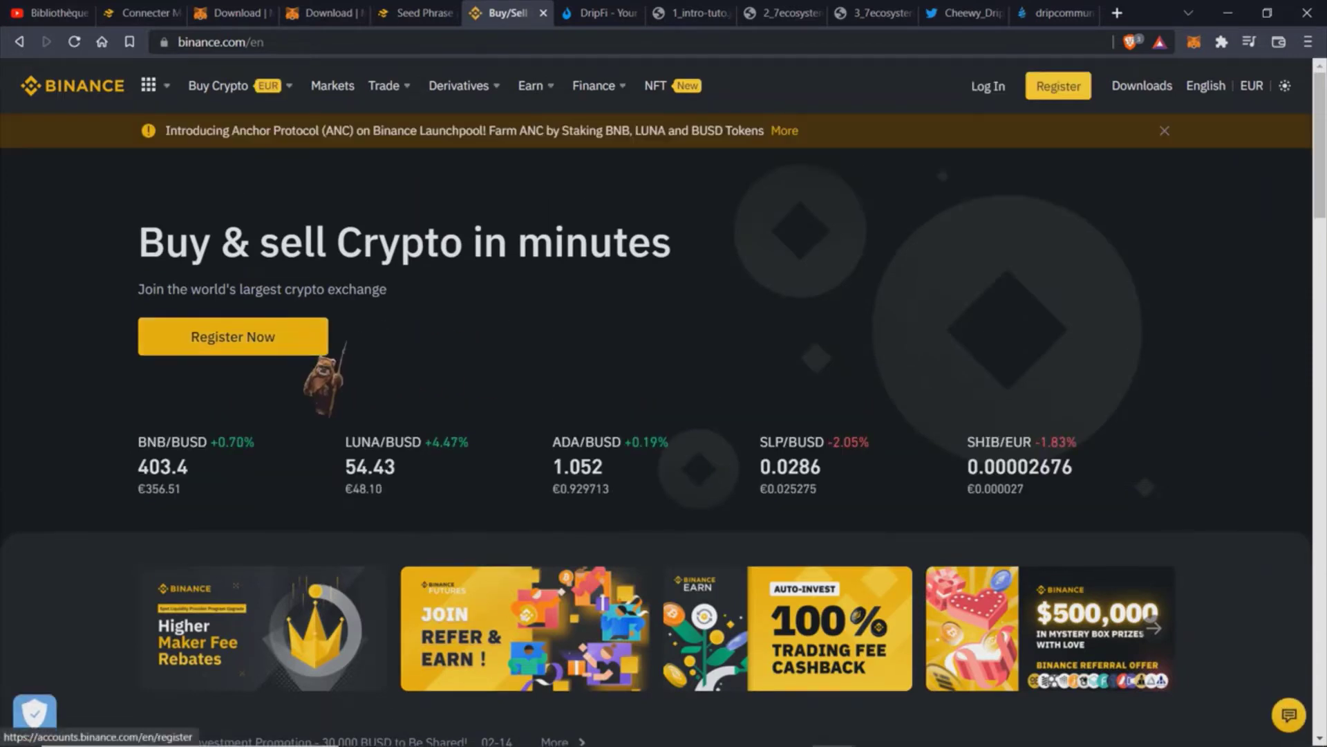
Step: Register a personal Binance account with France as residence and the site set to Français
{"action": "left_click", "coordinate": [306, 343]}
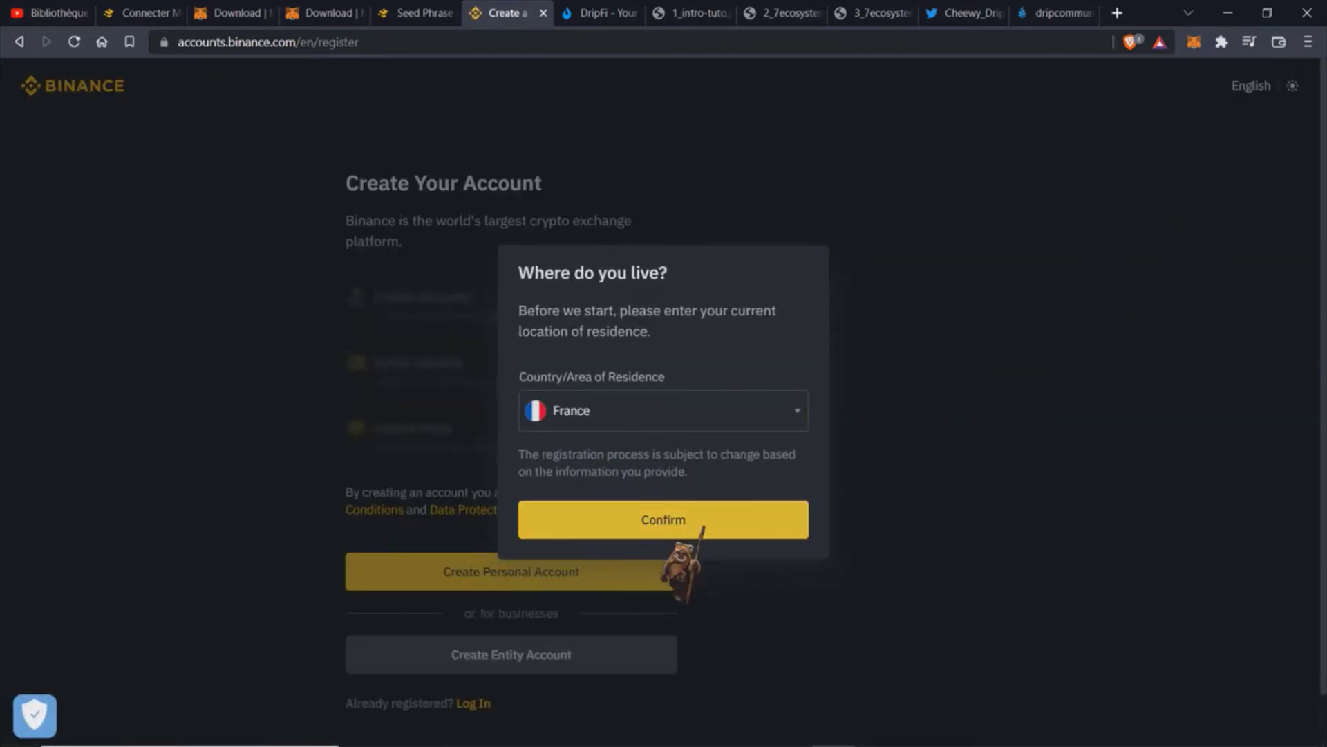
{"action": "left_click", "coordinate": [703, 527]}
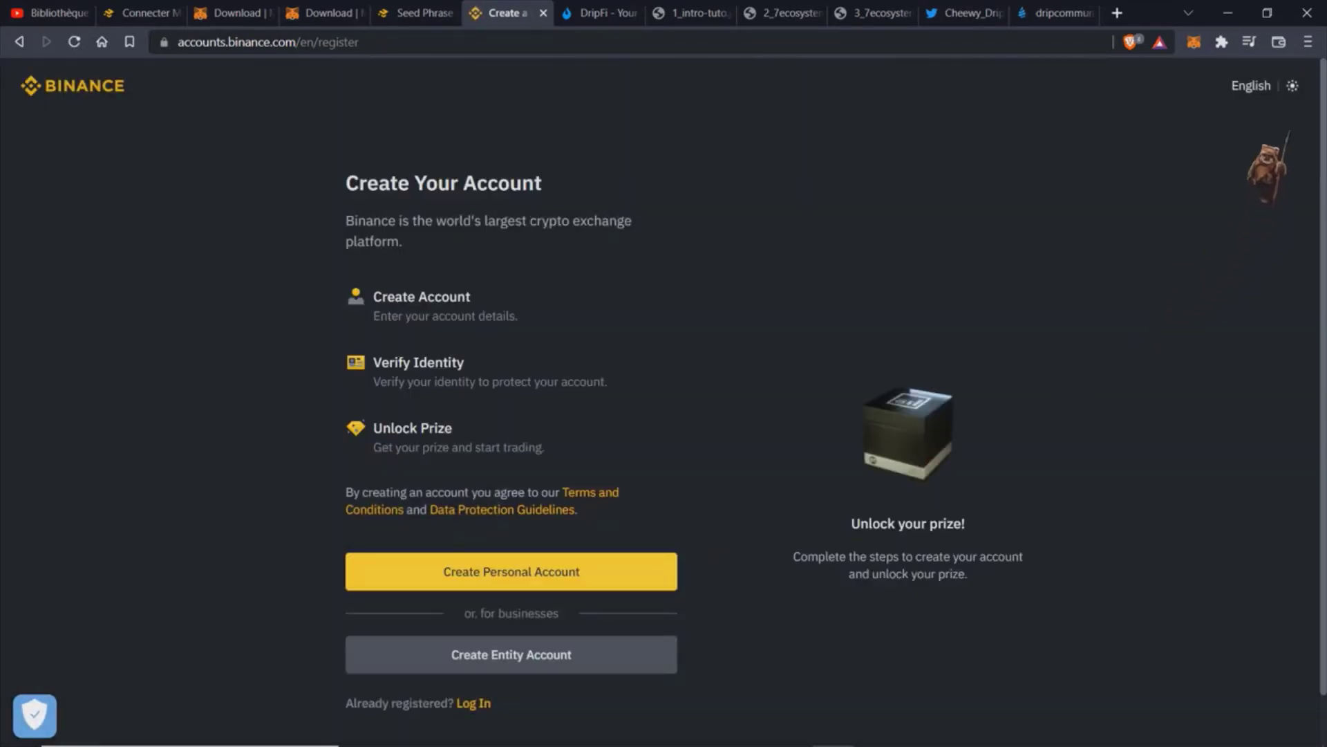
{"action": "left_click", "coordinate": [1279, 86]}
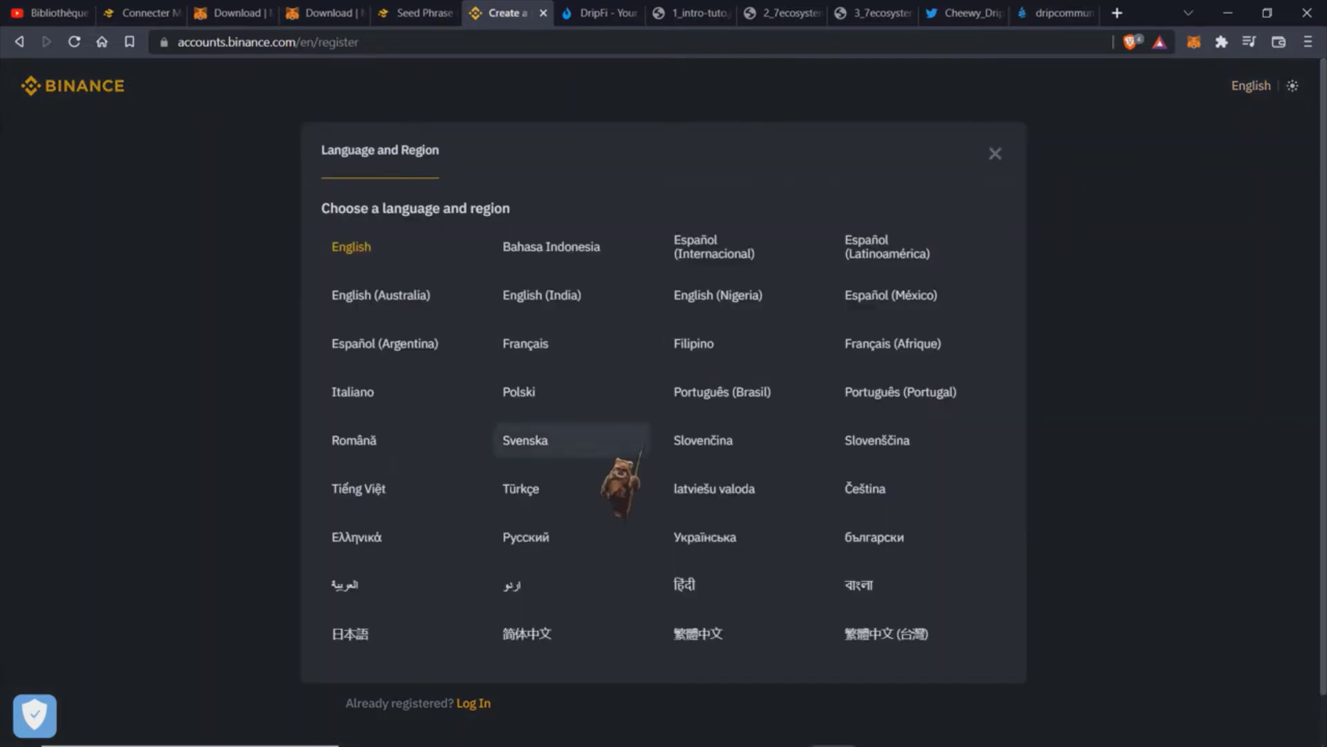
{"action": "left_click", "coordinate": [591, 338]}
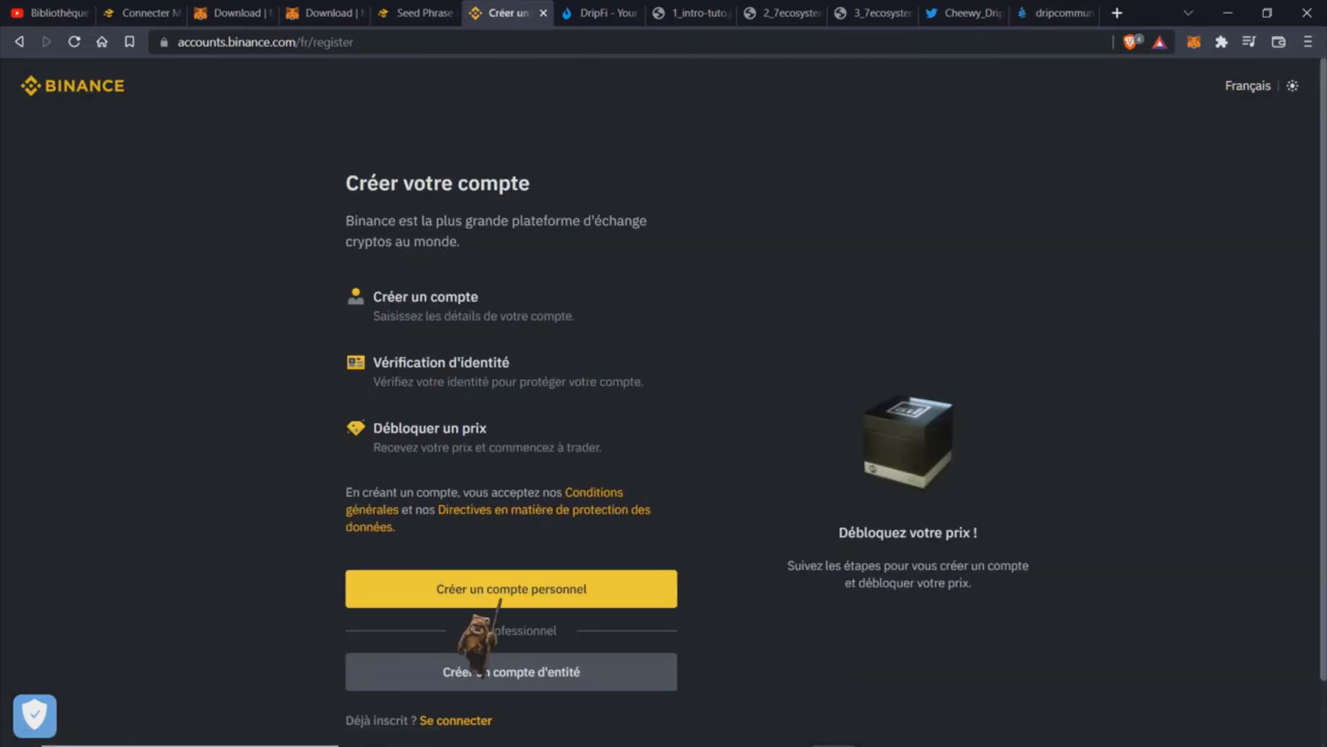
{"action": "scroll", "coordinate": [322, 311], "scroll_direction": "down", "scroll_amount": 1}
{"action": "left_click", "coordinate": [544, 523]}
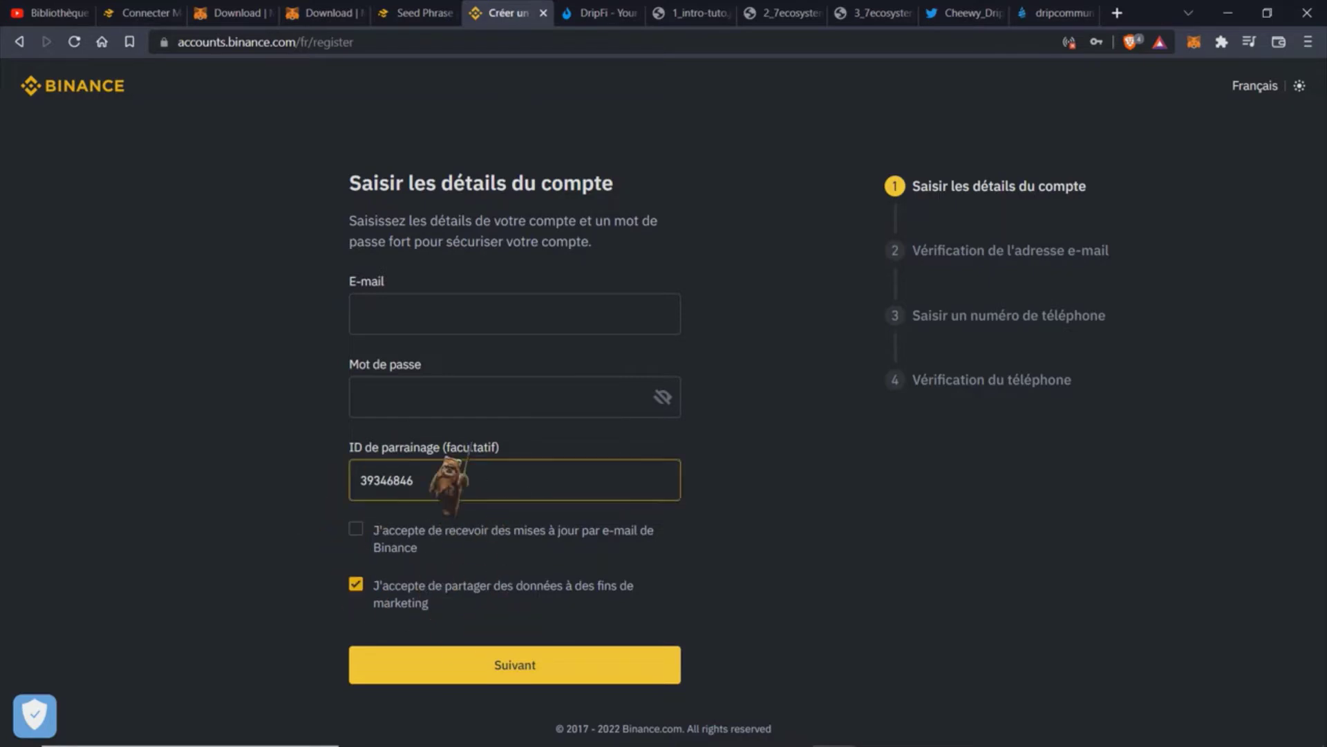
{"action": "left_click", "coordinate": [374, 313]}
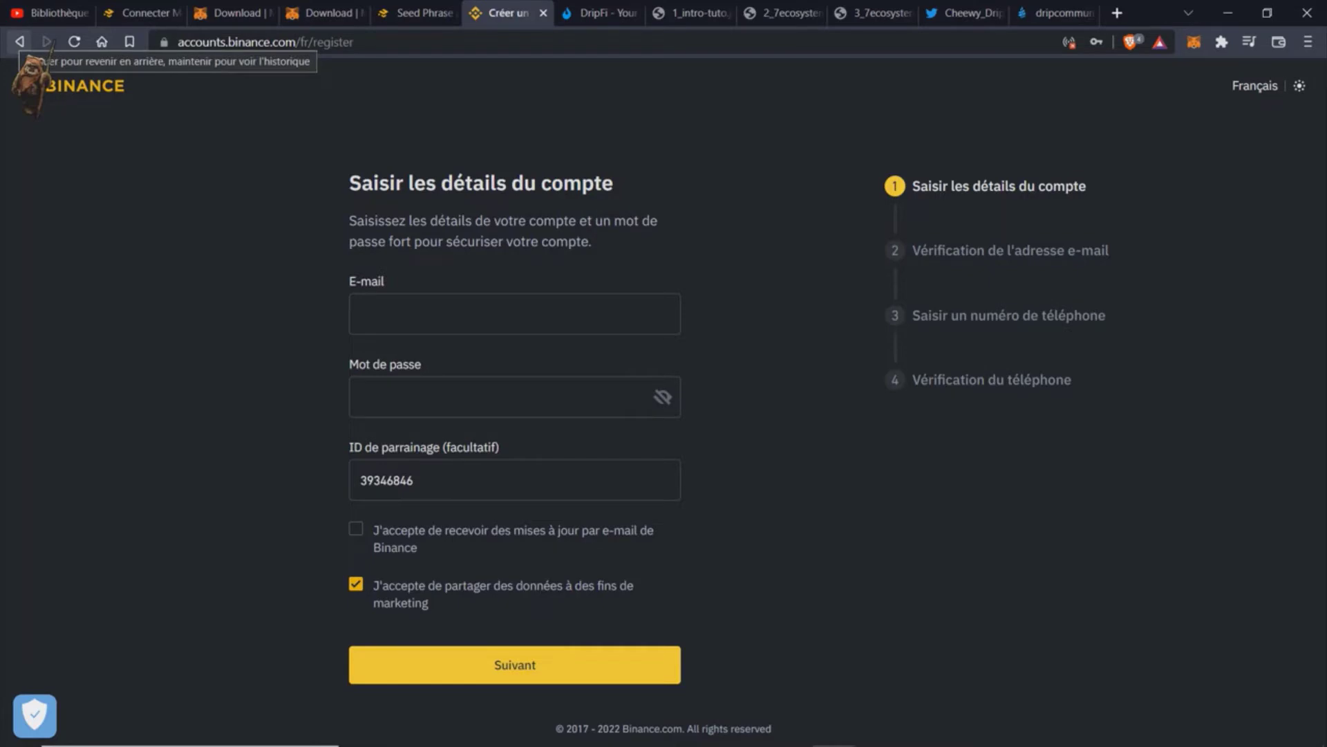
Step: Go back twice to the Binance home page, confirm France, and open the Log In page
{"action": "left_click", "coordinate": [20, 41]}
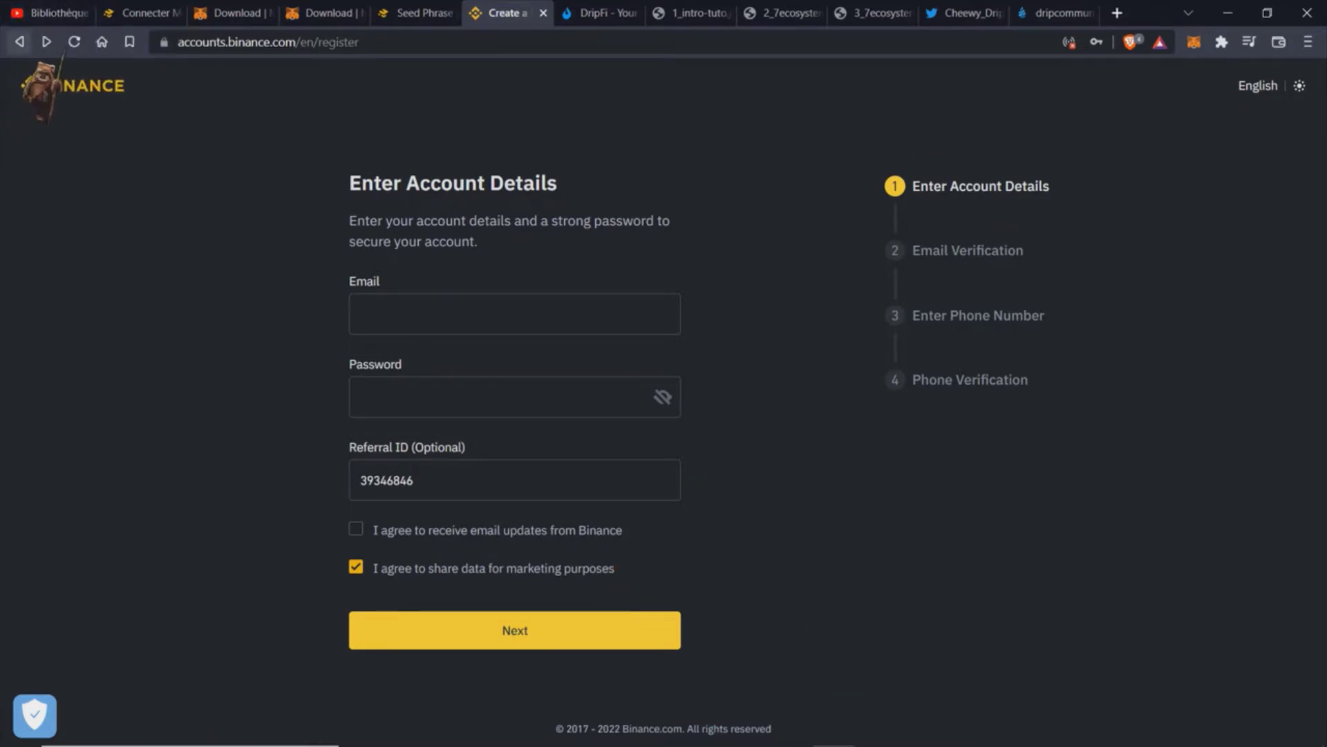
{"action": "left_click", "coordinate": [20, 41]}
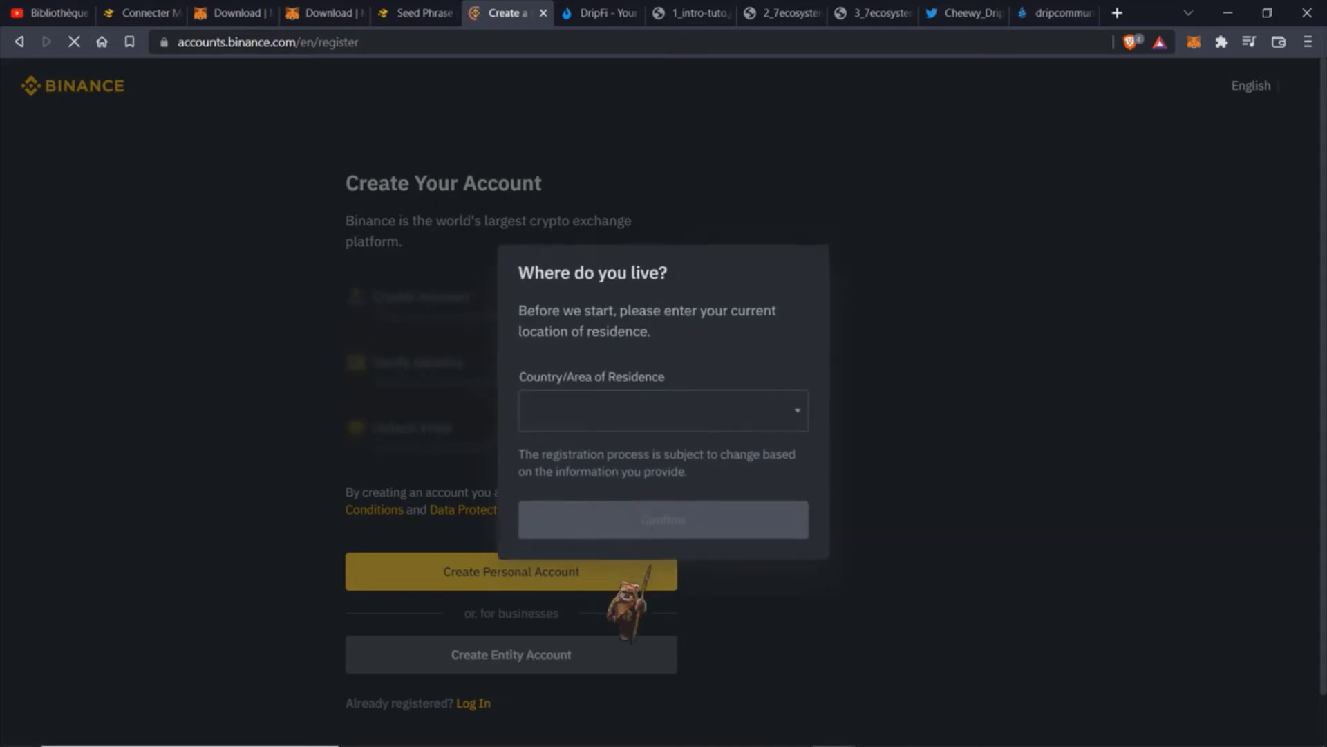
{"action": "left_click", "coordinate": [774, 519]}
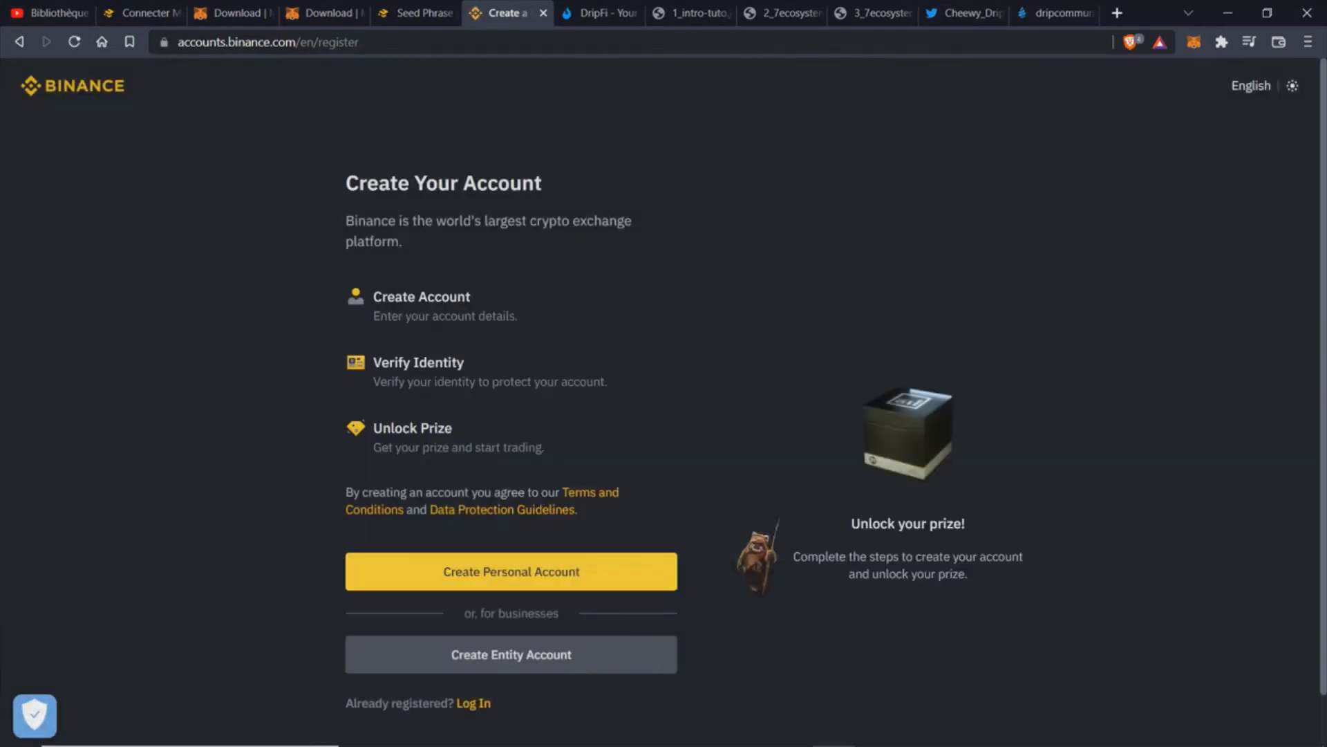
{"action": "left_click", "coordinate": [474, 702]}
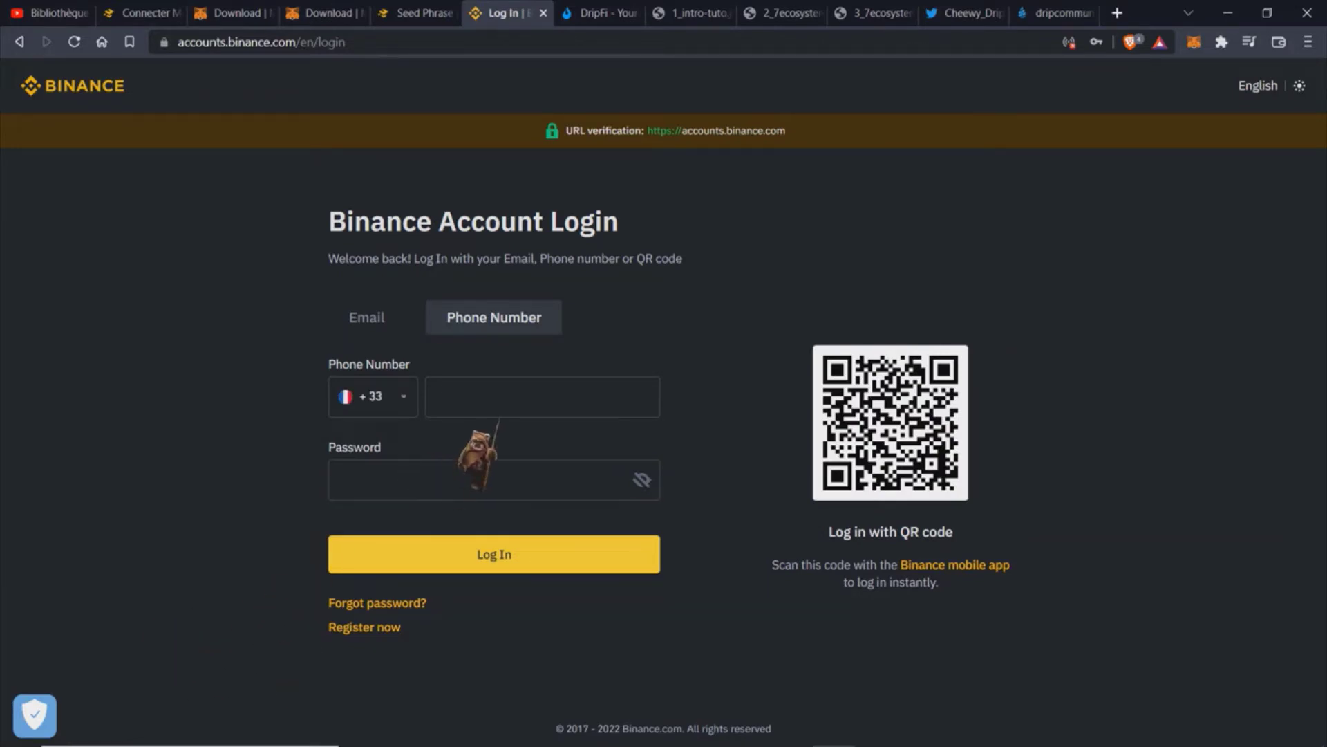
Step: Switch the Binance login form to email sign-in and focus the email field
{"action": "left_click", "coordinate": [374, 325]}
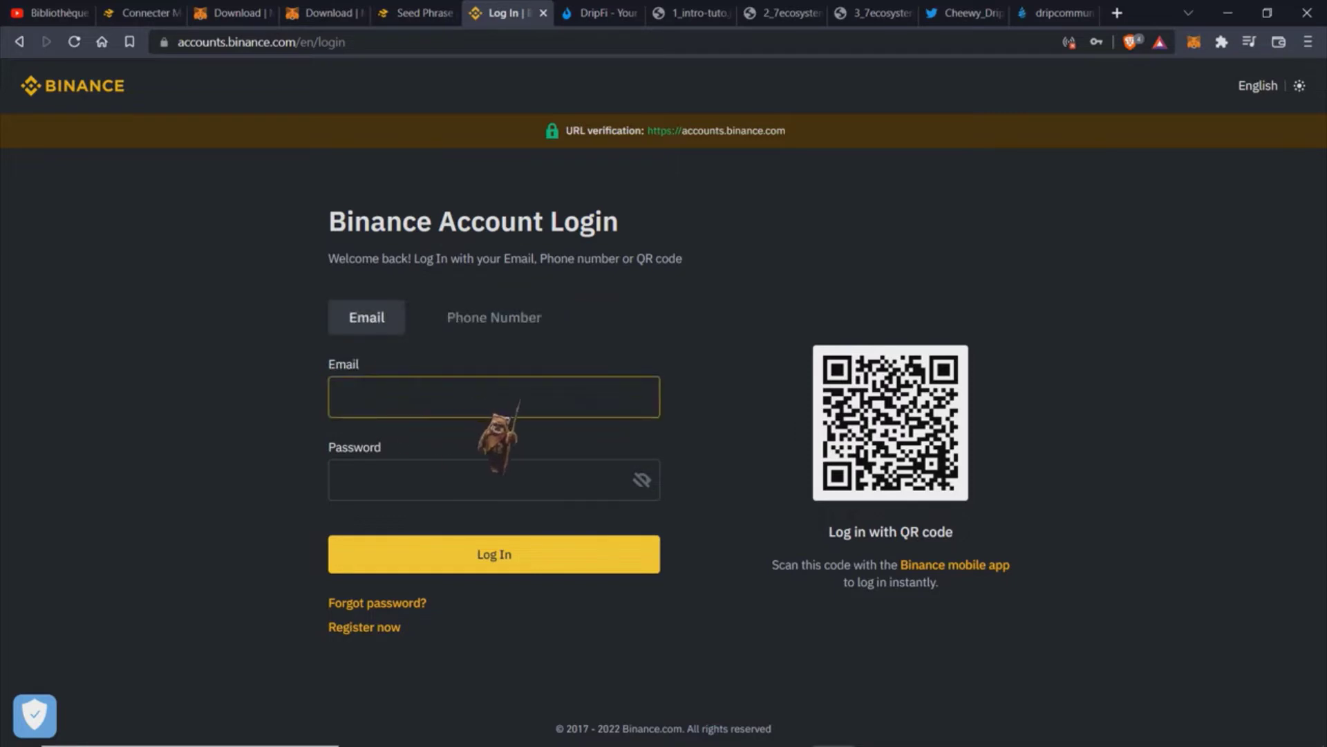
{"action": "left_click", "coordinate": [441, 394]}
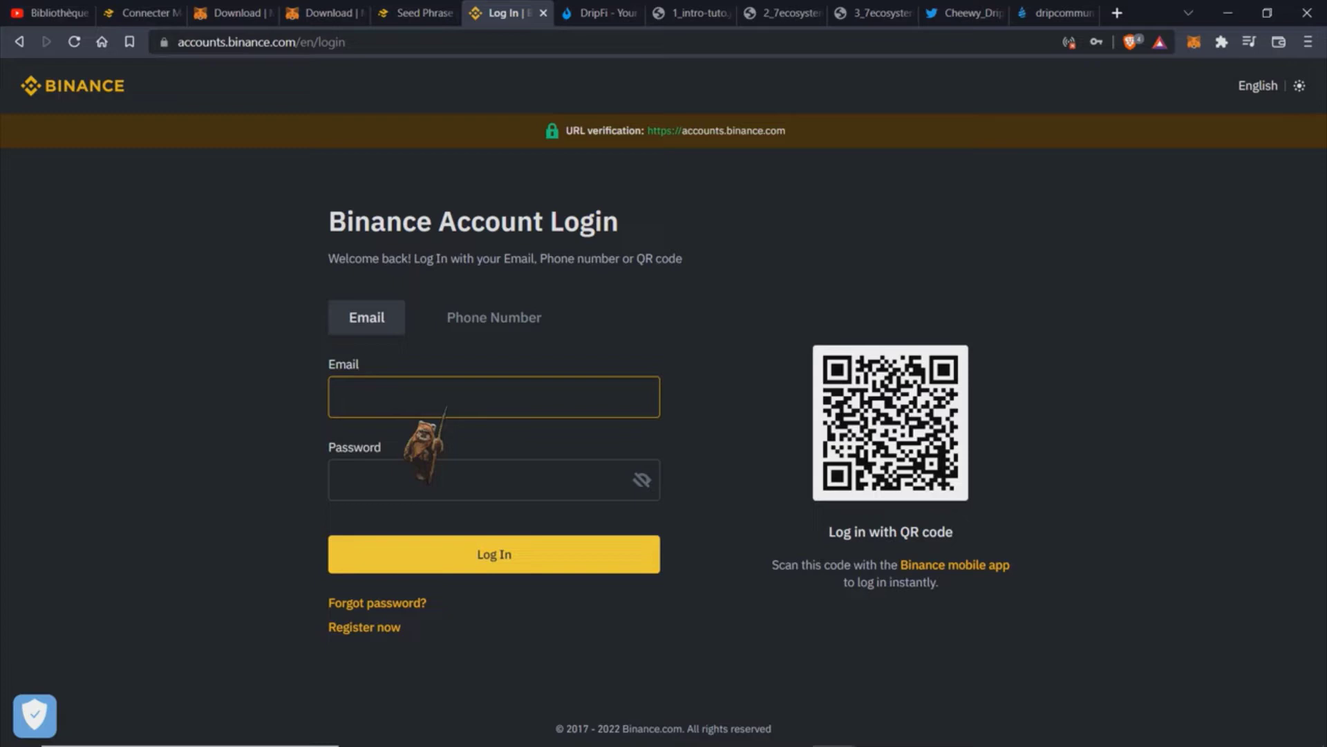
{"action": "left_click", "coordinate": [325, 414]}
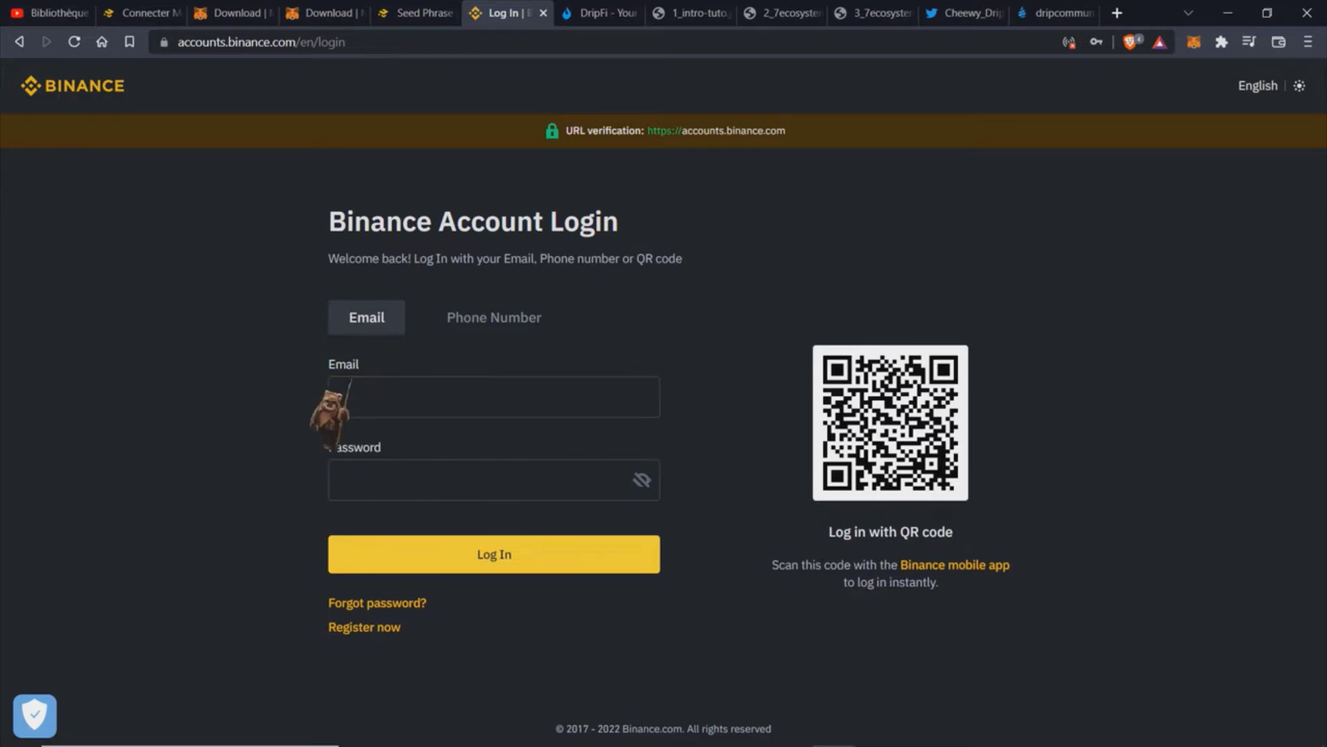
{"action": "left_click", "coordinate": [351, 388]}
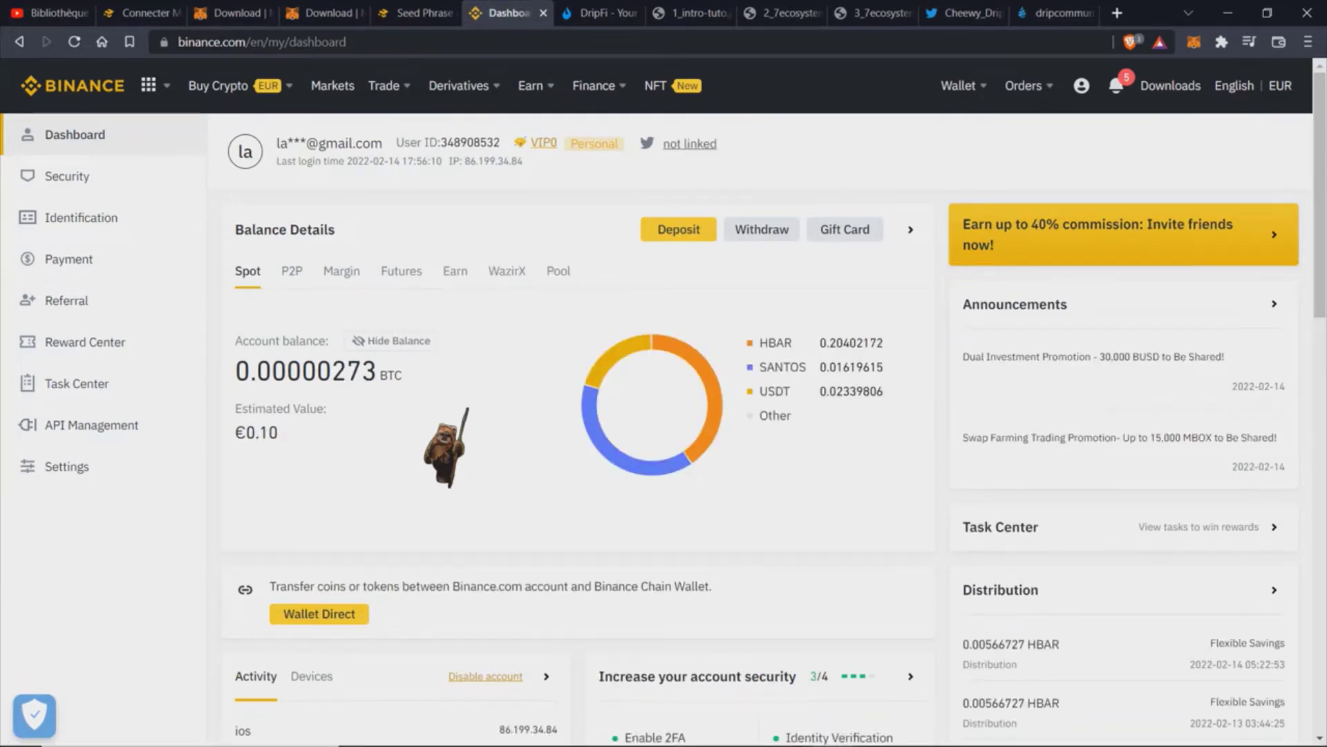
Step: Show the Buy Crypto menu's EUR payment options in the top navigation
{"action": "mouse_move", "coordinate": [228, 85]}
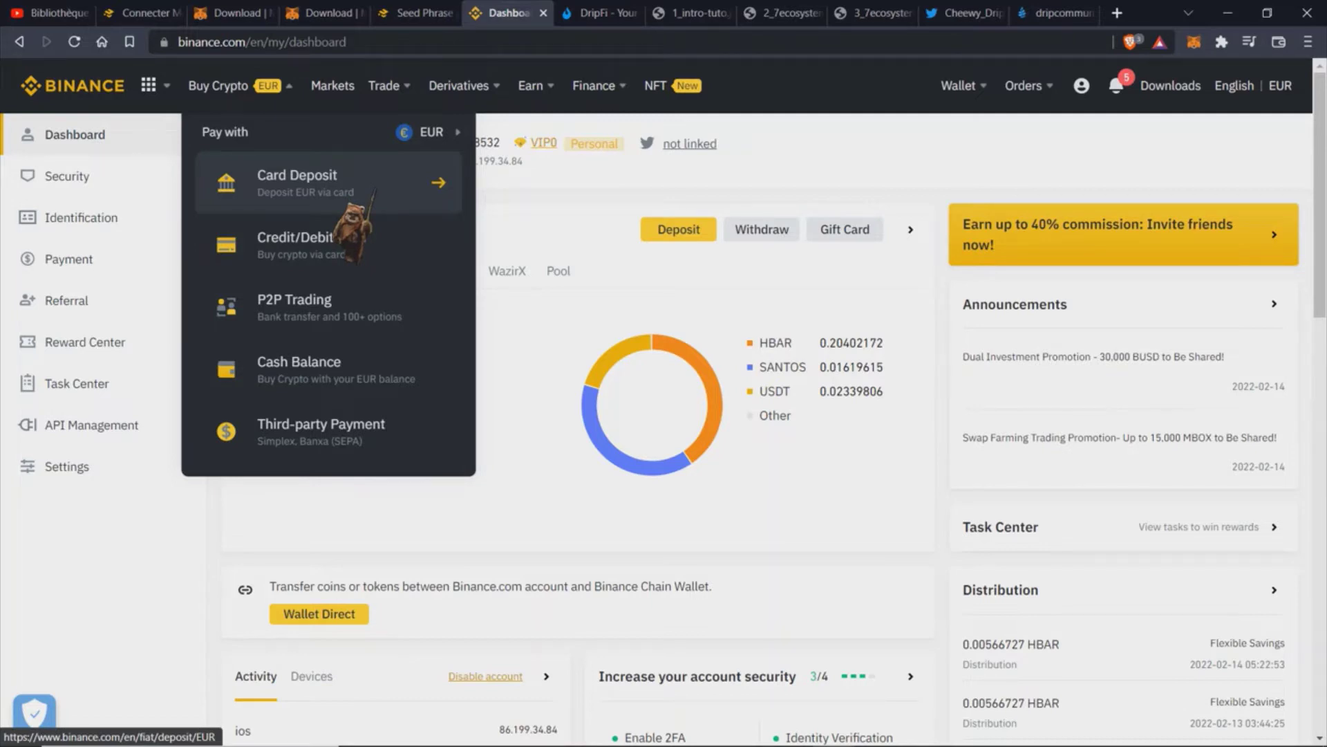
Step: Open EUR Card Deposit, then the Credit/Debit Card buy option
{"action": "left_click", "coordinate": [351, 195]}
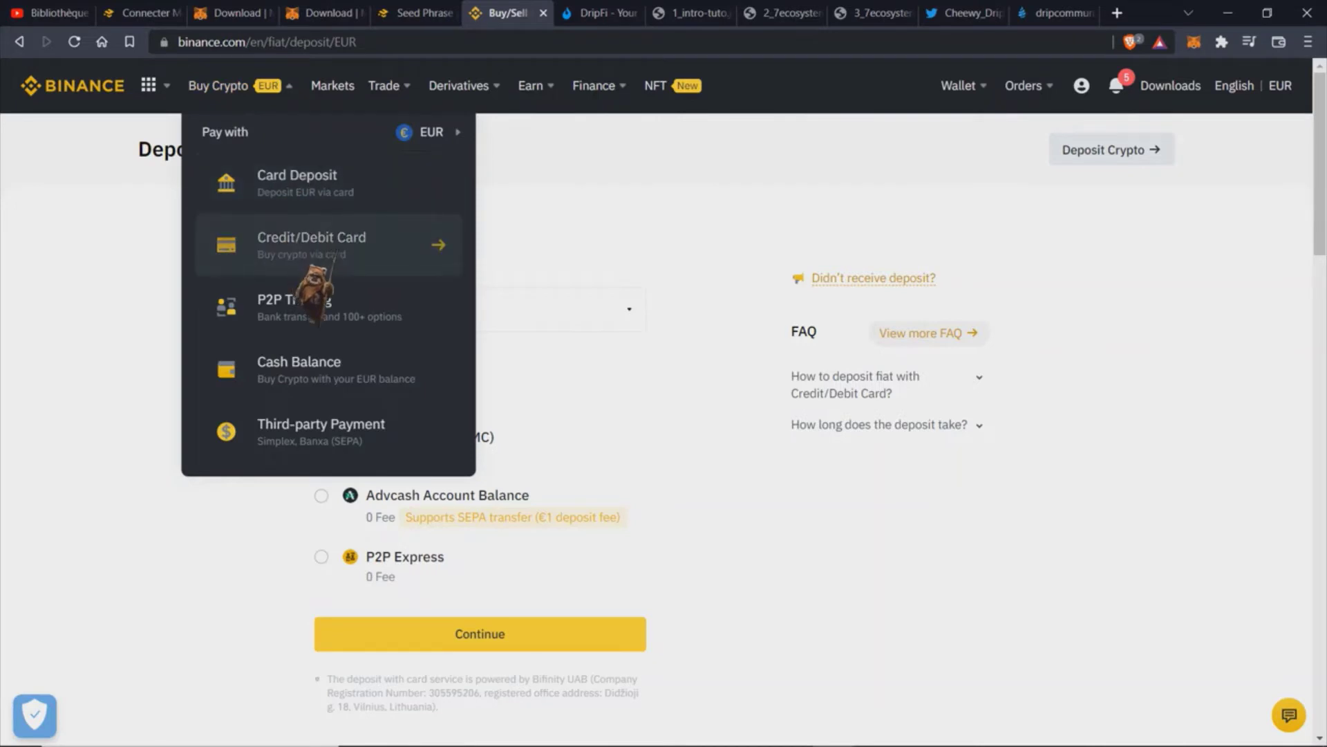
{"action": "left_click", "coordinate": [337, 250]}
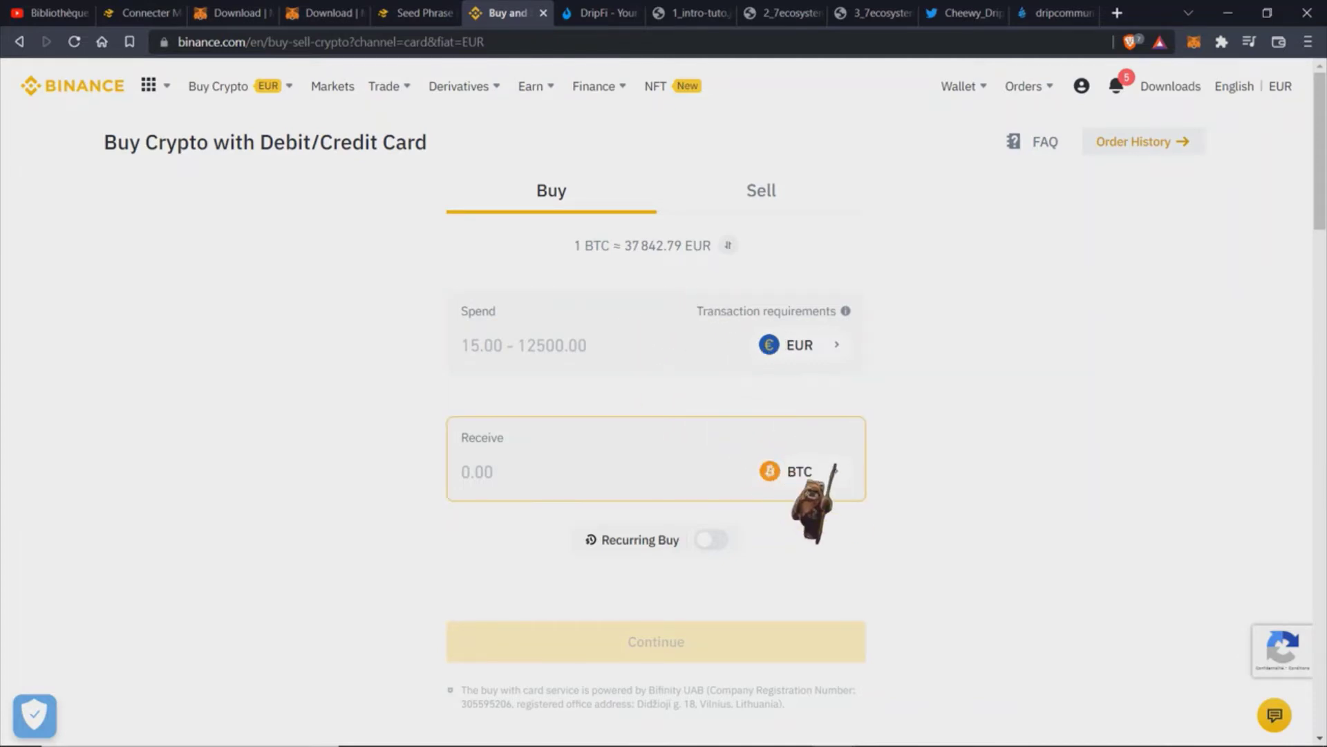
Step: Set the card purchase to receive 1 BNB, continue, then step back to the buy form
{"action": "left_click", "coordinate": [505, 450]}
{"action": "left_click", "coordinate": [864, 471]}
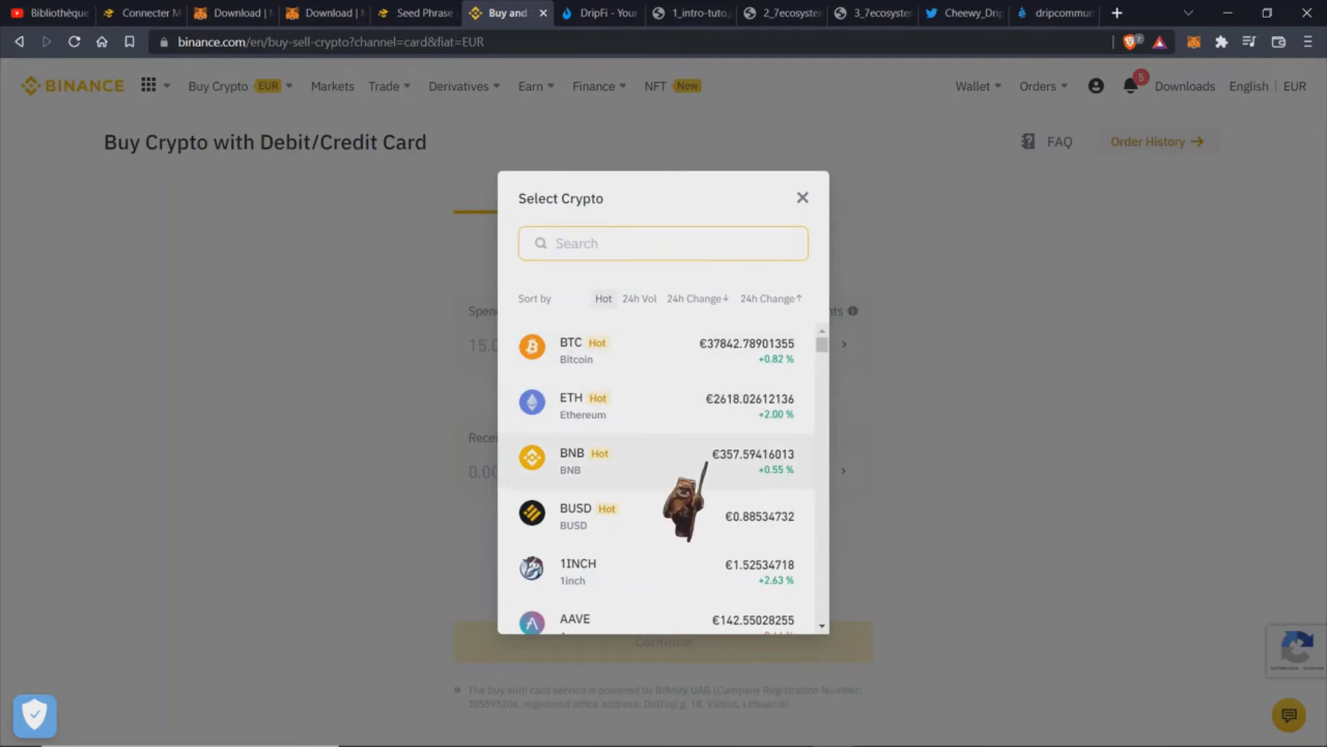
{"action": "left_click", "coordinate": [706, 462]}
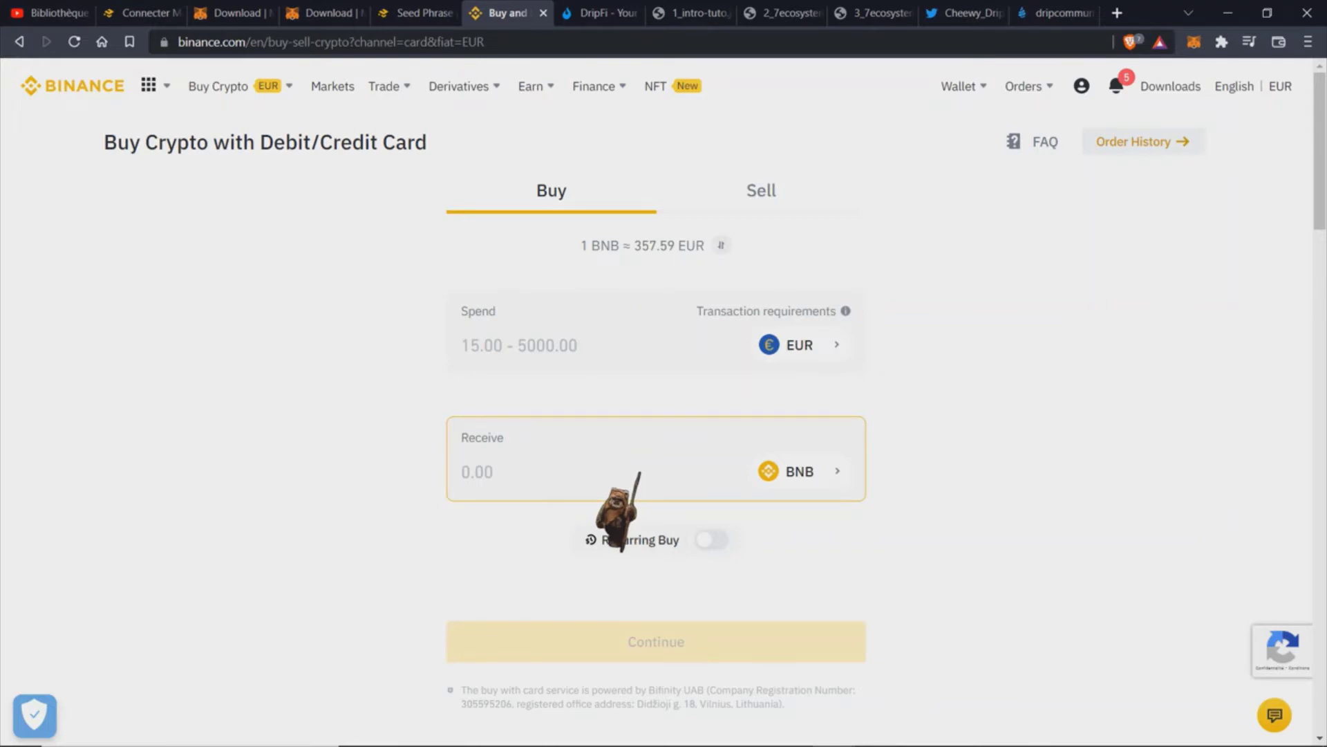
{"action": "type", "text": "1"}
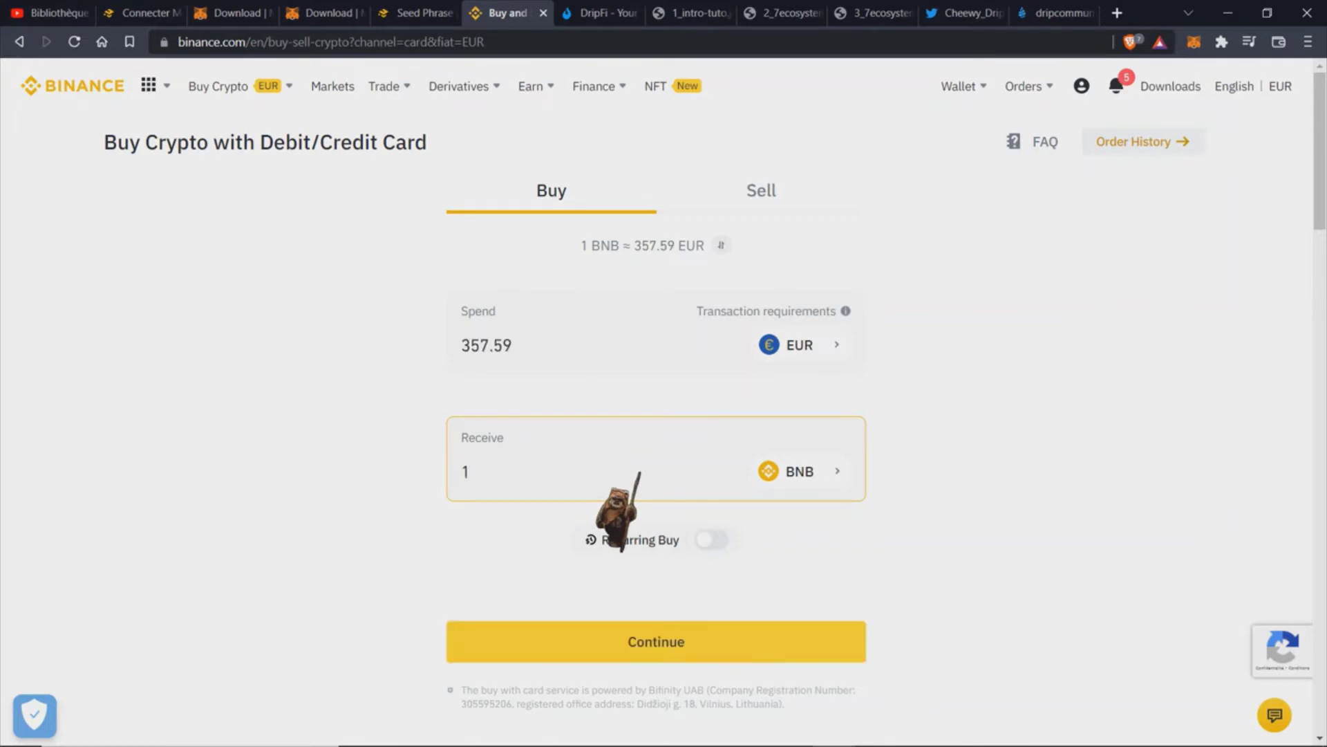
{"action": "left_click", "coordinate": [678, 635]}
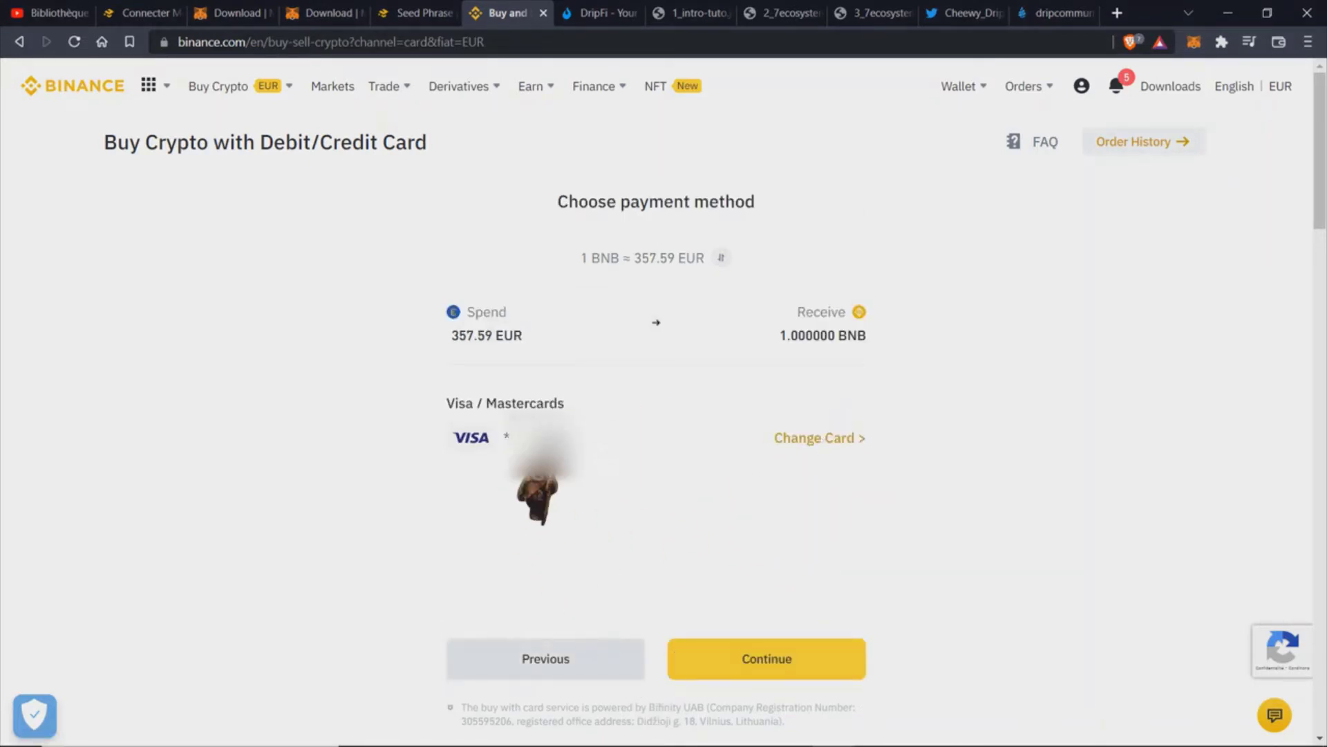
{"action": "left_click", "coordinate": [571, 669]}
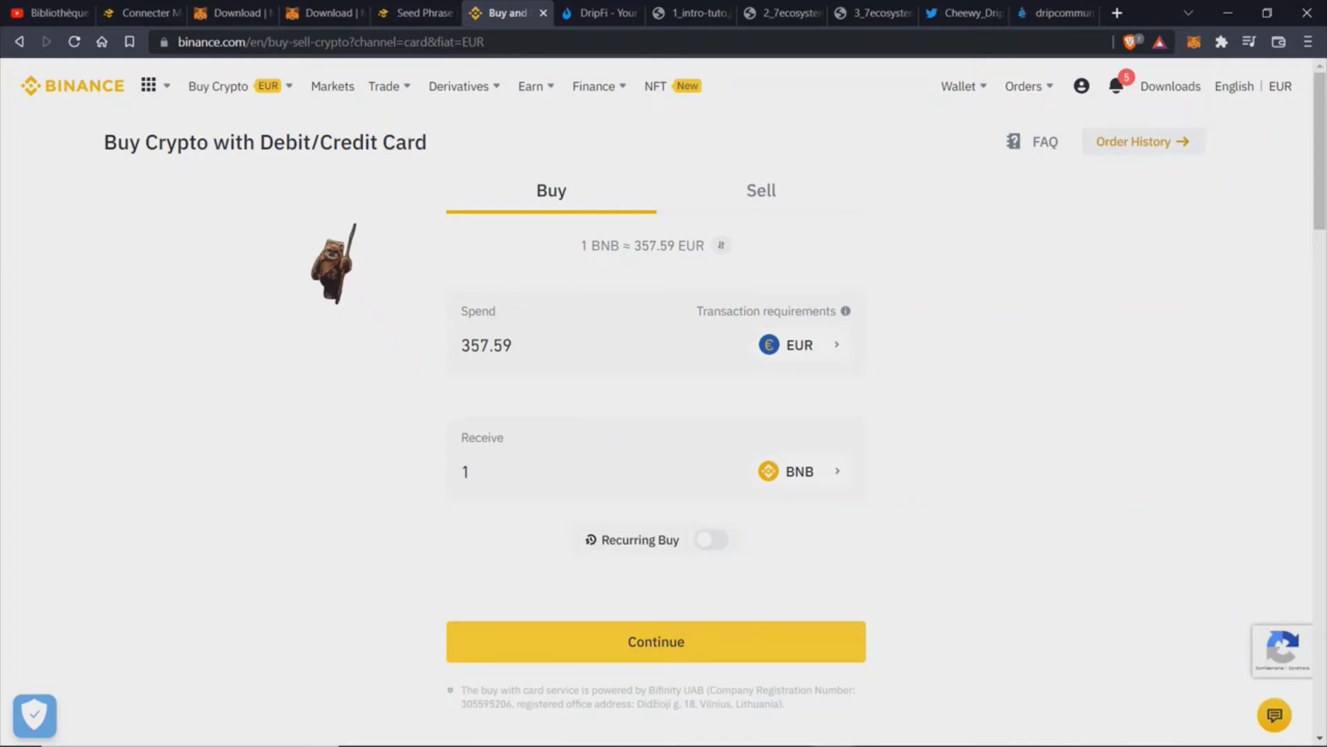
Step: Open the EUR Deposit Fiat page with Bank Card (Visa/MC) at 1.8% fee
{"action": "mouse_move", "coordinate": [278, 83]}
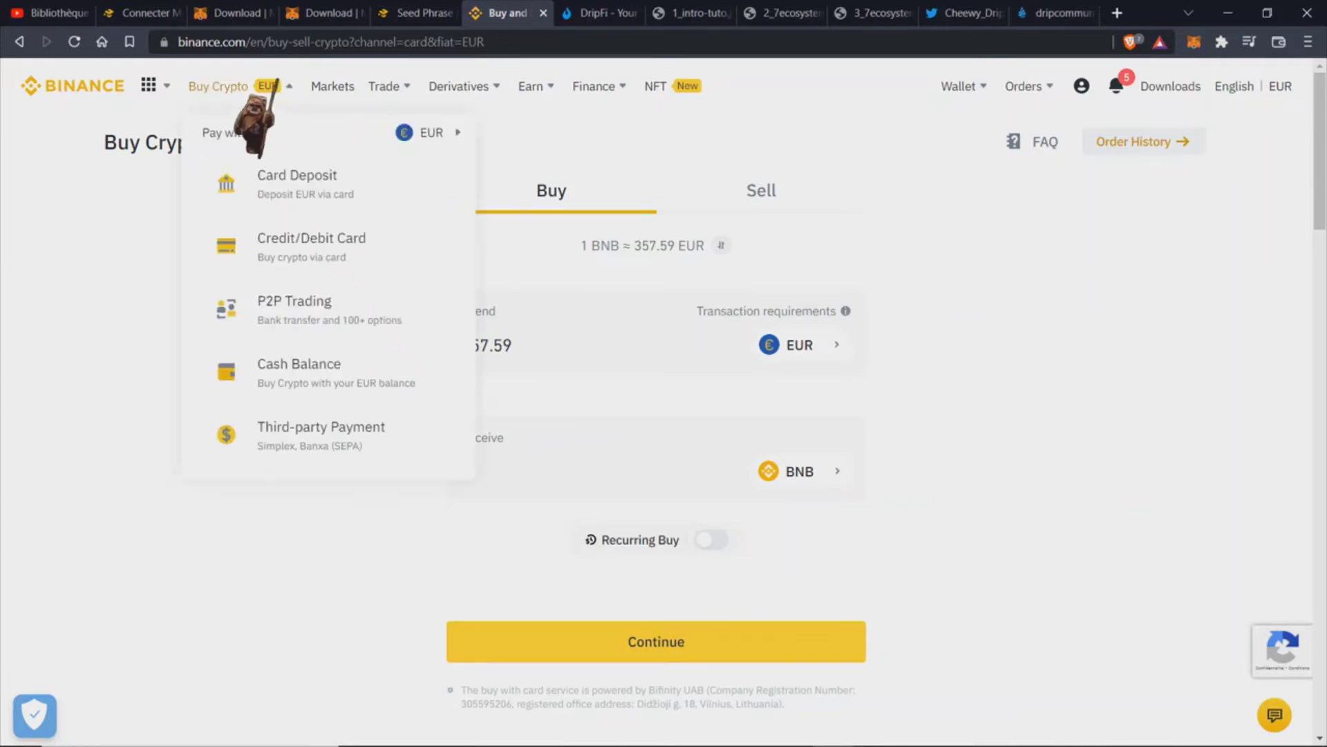
{"action": "left_click", "coordinate": [320, 195]}
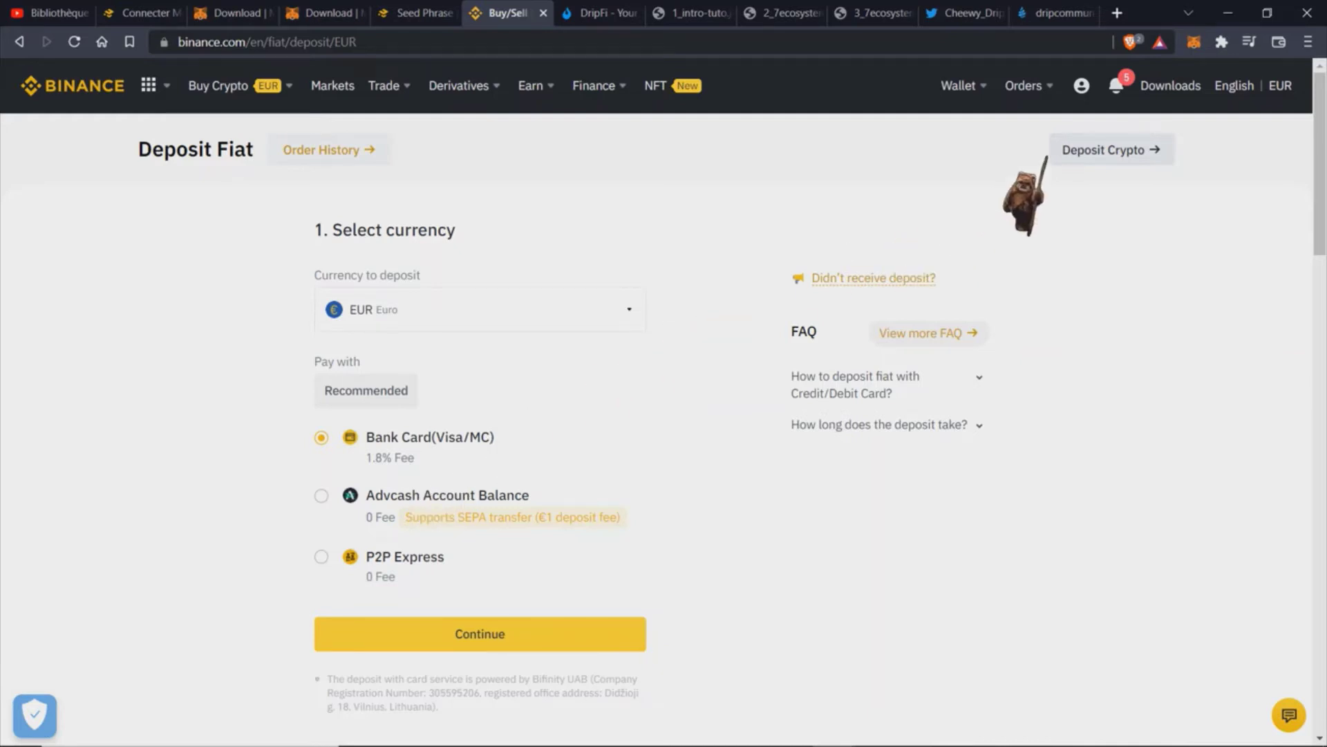
{"action": "mouse_move", "coordinate": [994, 86]}
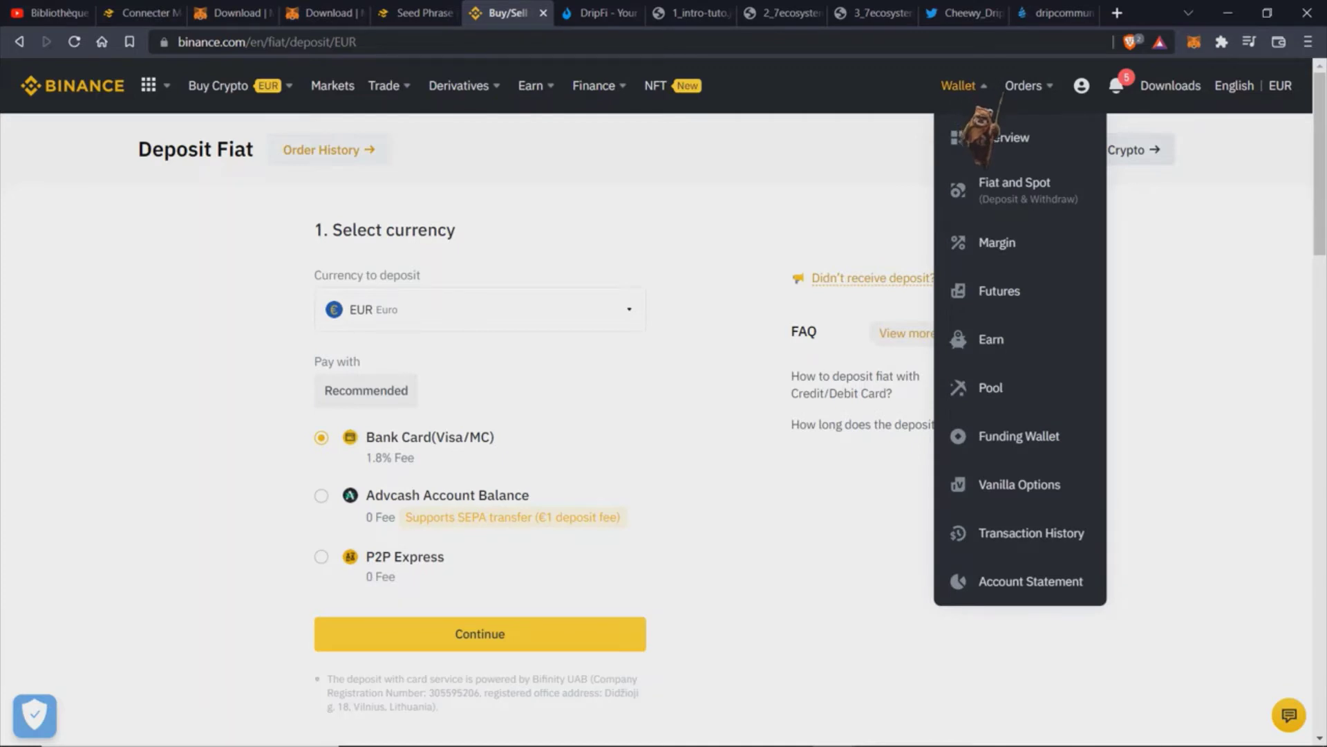
Step: Open the Fiat and Spot wallet and scroll the crypto balances down to the zero BNB row
{"action": "left_click", "coordinate": [1034, 200]}
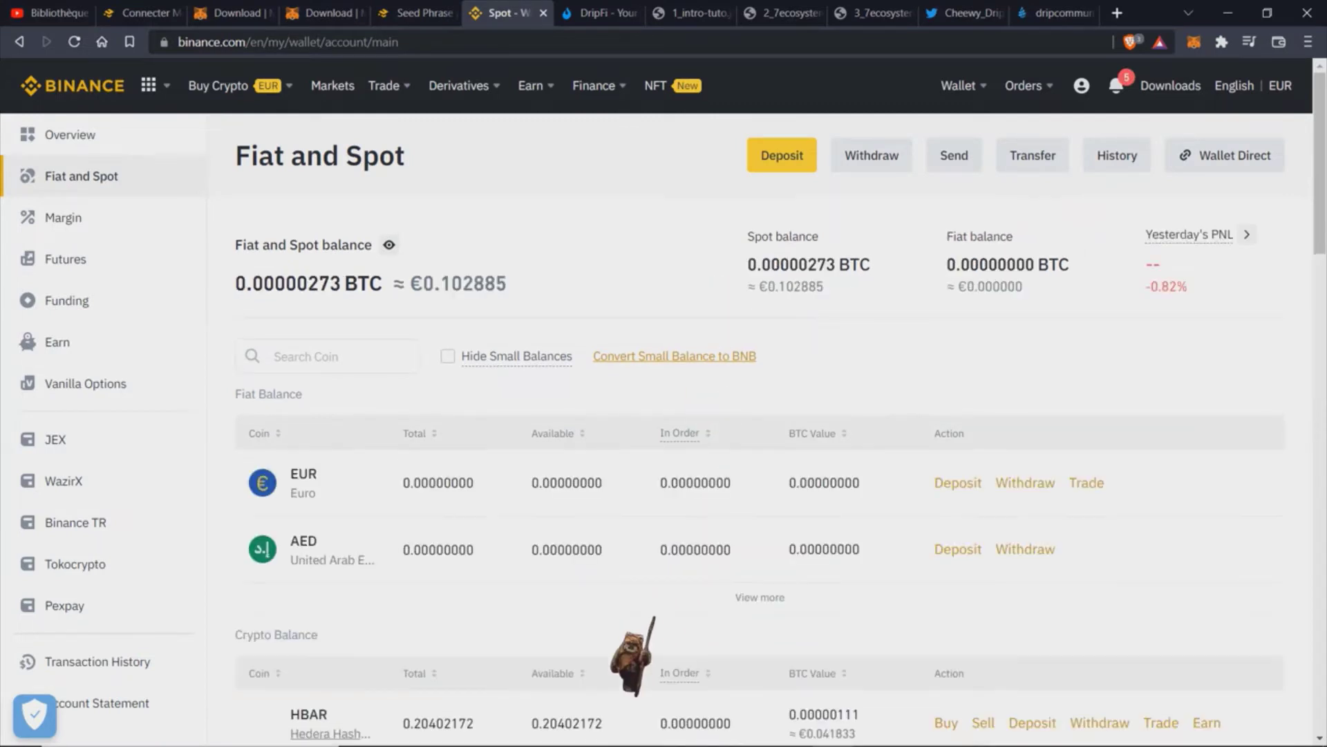
{"action": "scroll", "coordinate": [664, 401], "scroll_direction": "down", "scroll_amount": 3}
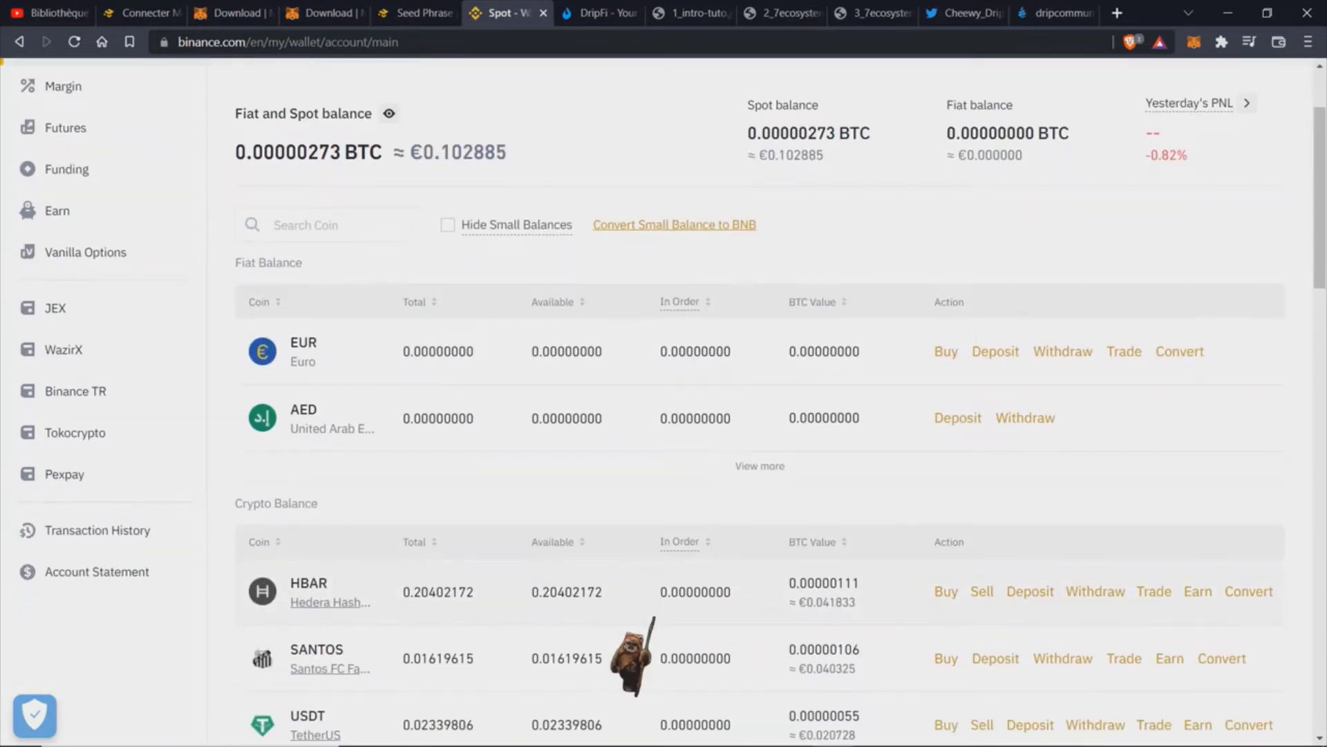
{"action": "scroll", "coordinate": [654, 617], "scroll_direction": "down", "scroll_amount": 2}
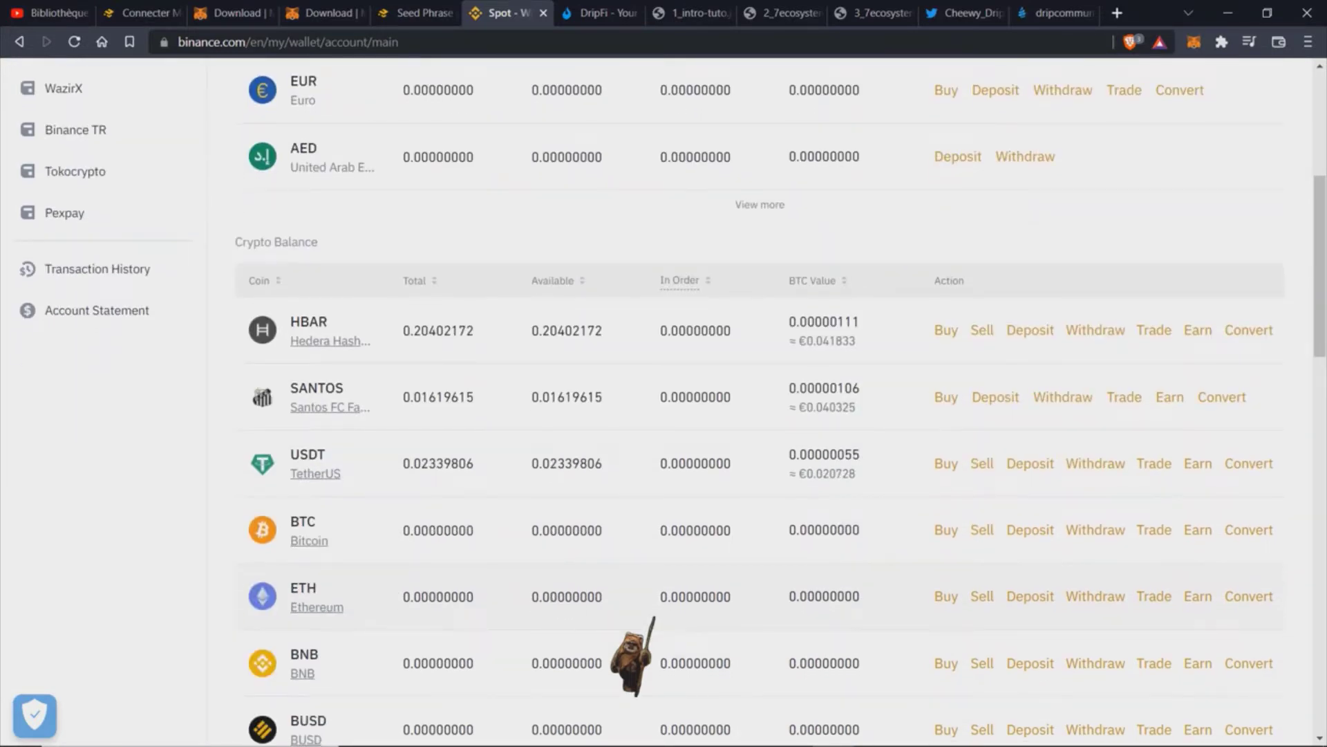
{"action": "scroll", "coordinate": [654, 617], "scroll_direction": "down", "scroll_amount": 3}
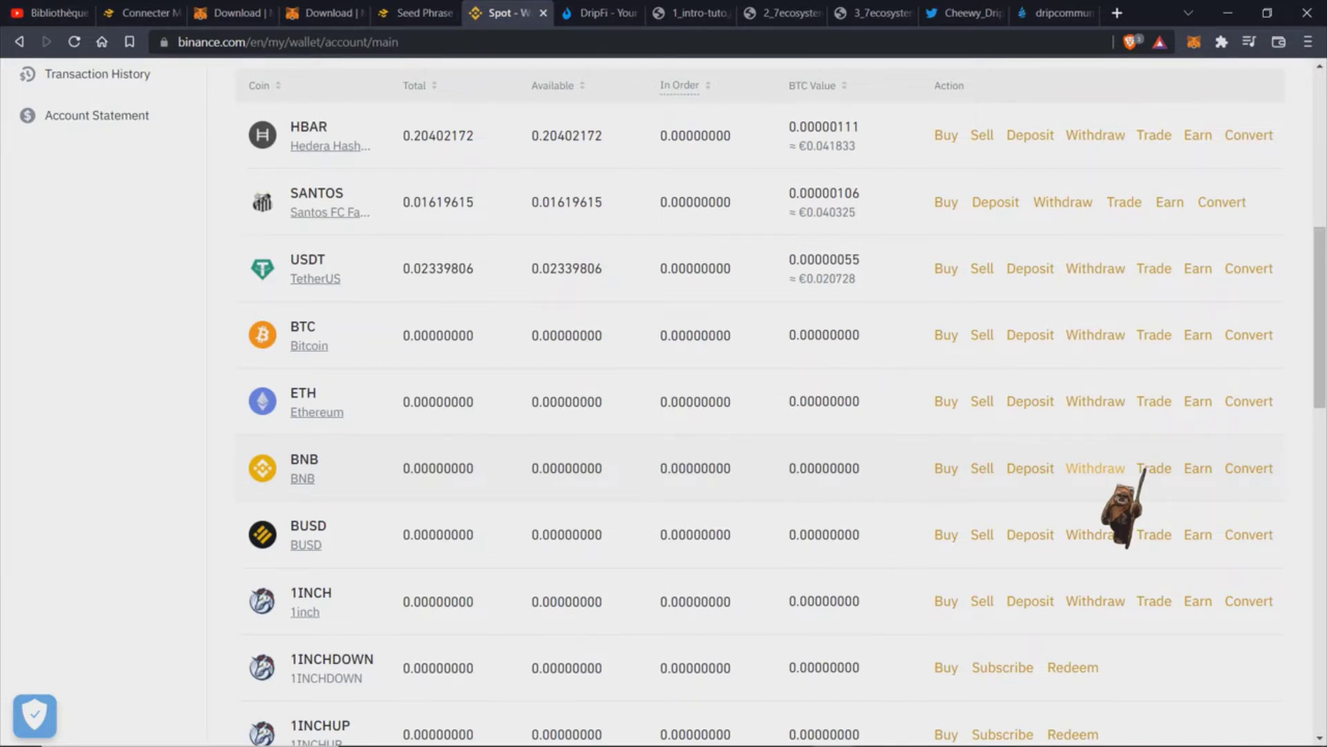
Step: Start a BNB withdrawal, paste the MetaMask account address as recipient, and return to New Address
{"action": "left_click", "coordinate": [1102, 468]}
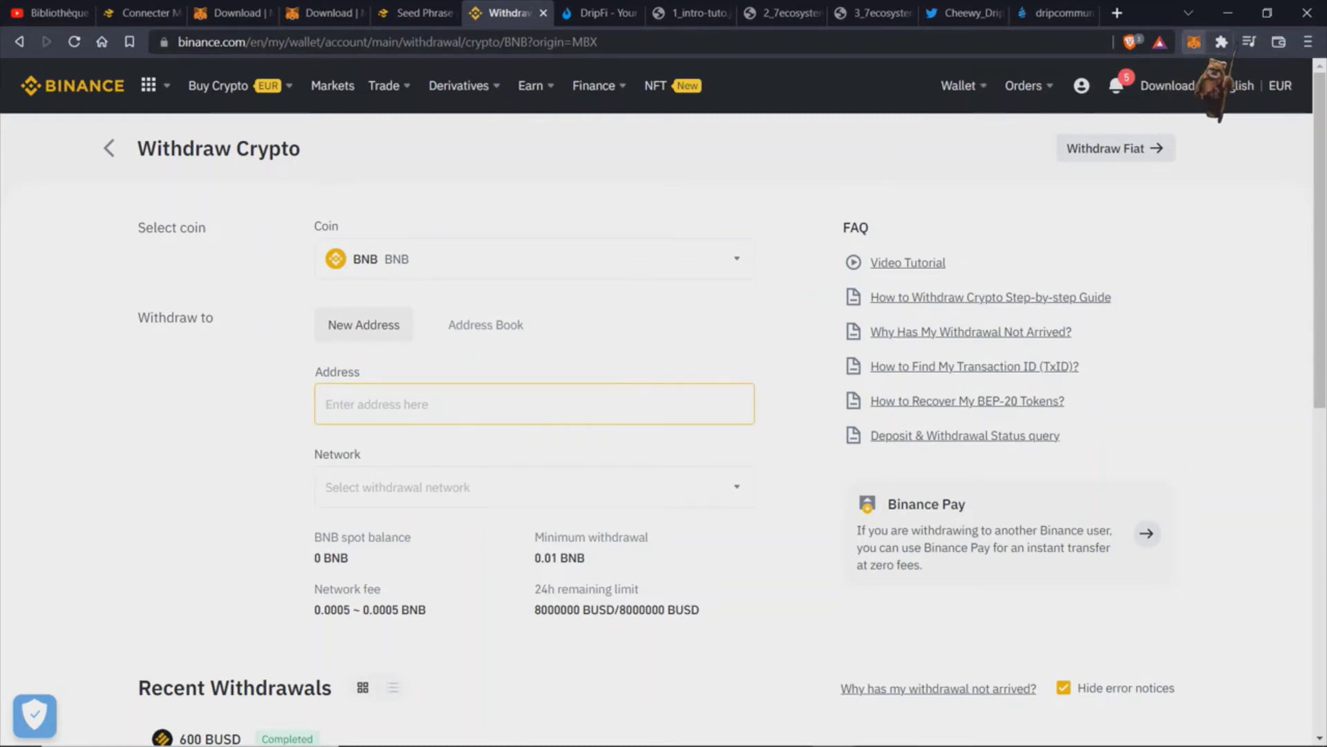
{"action": "left_click", "coordinate": [1194, 41]}
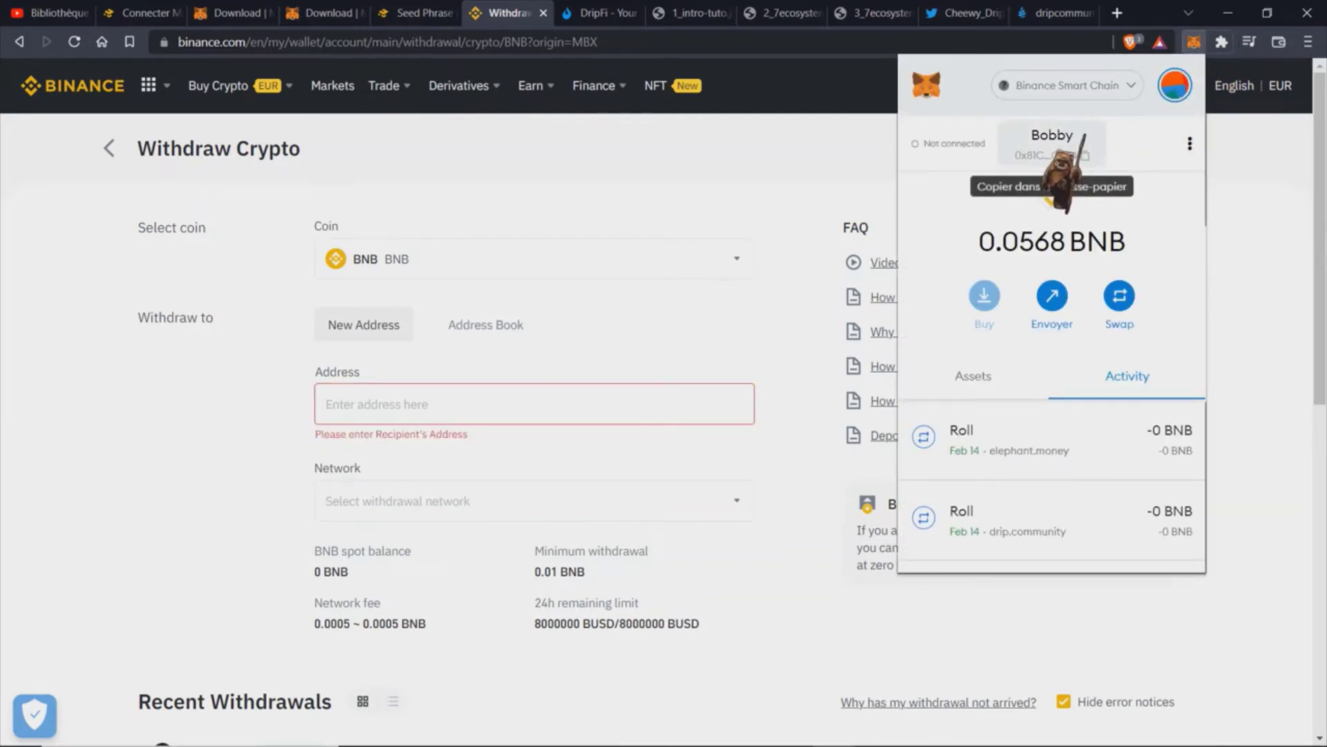
{"action": "left_click", "coordinate": [1058, 155]}
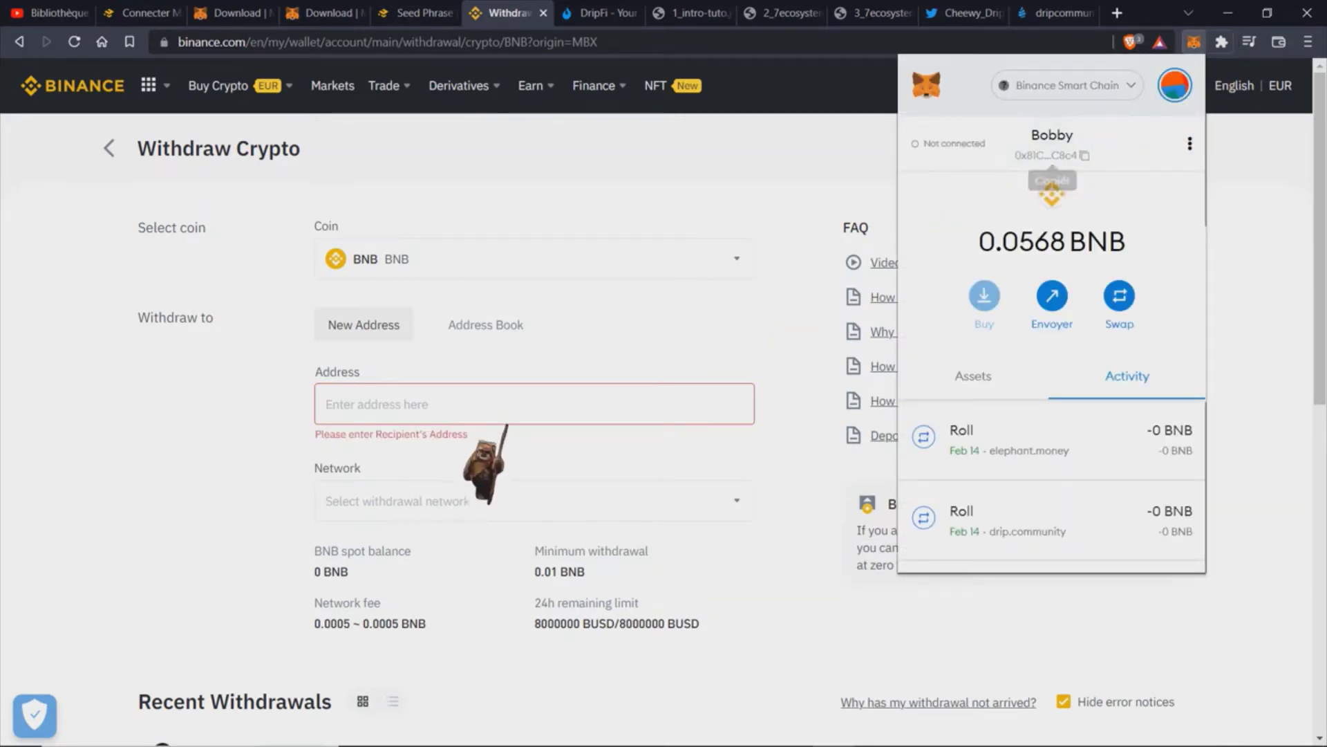
{"action": "left_click", "coordinate": [464, 421]}
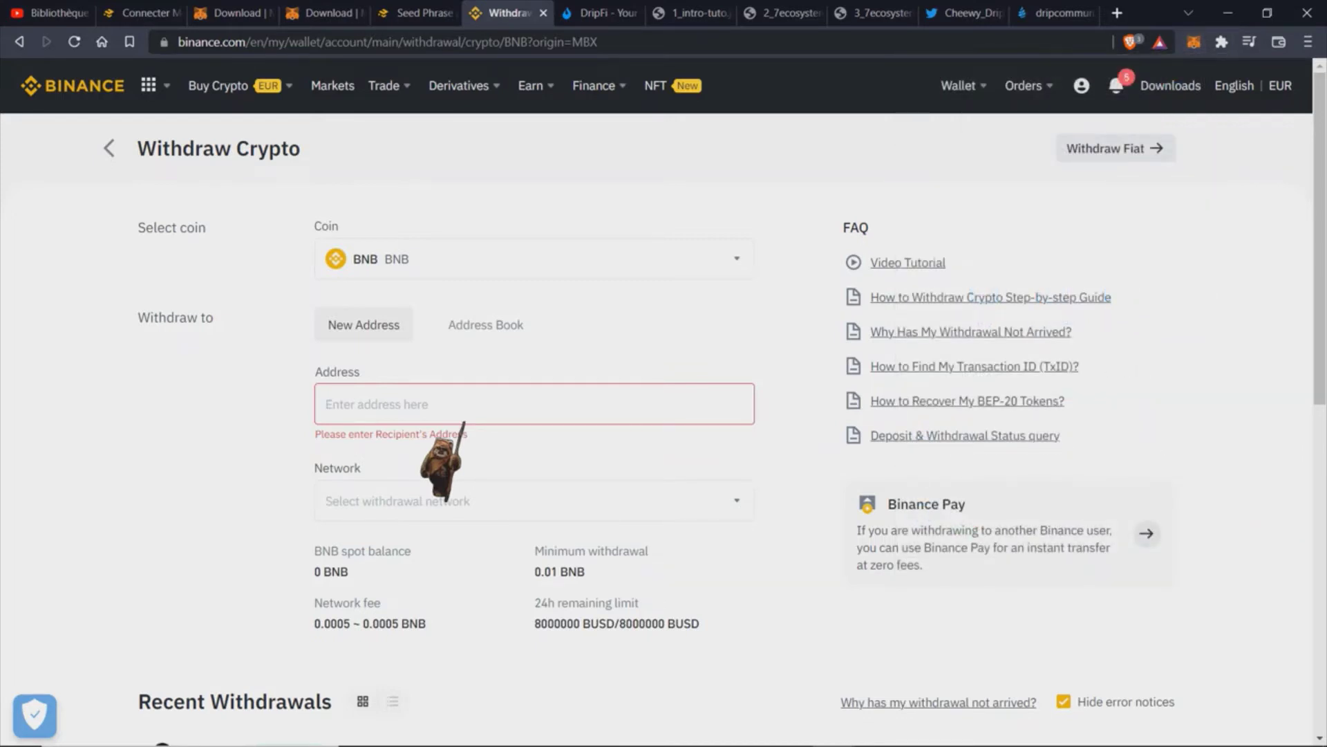
{"action": "type", "text": "0x81C9e6350515d3AdCd479e85CccA272Bb02fC8c4"}
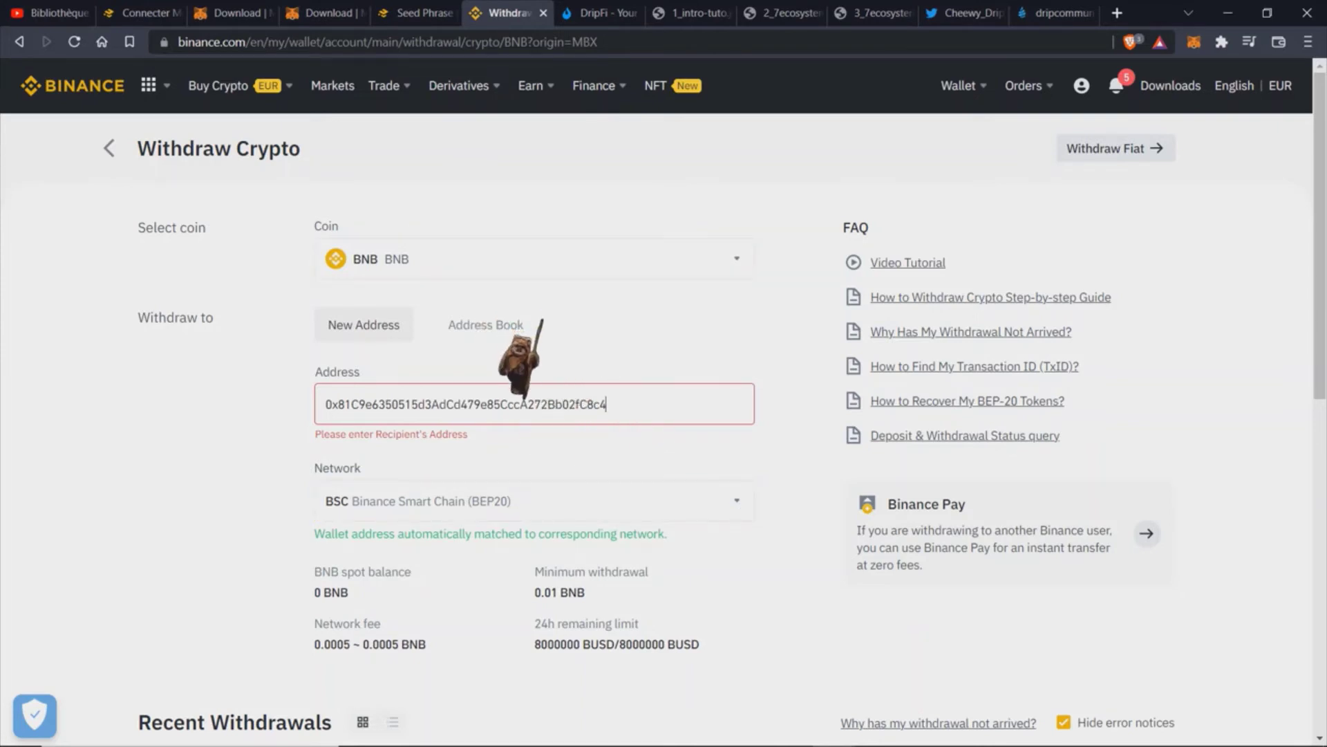
{"action": "left_click", "coordinate": [525, 323]}
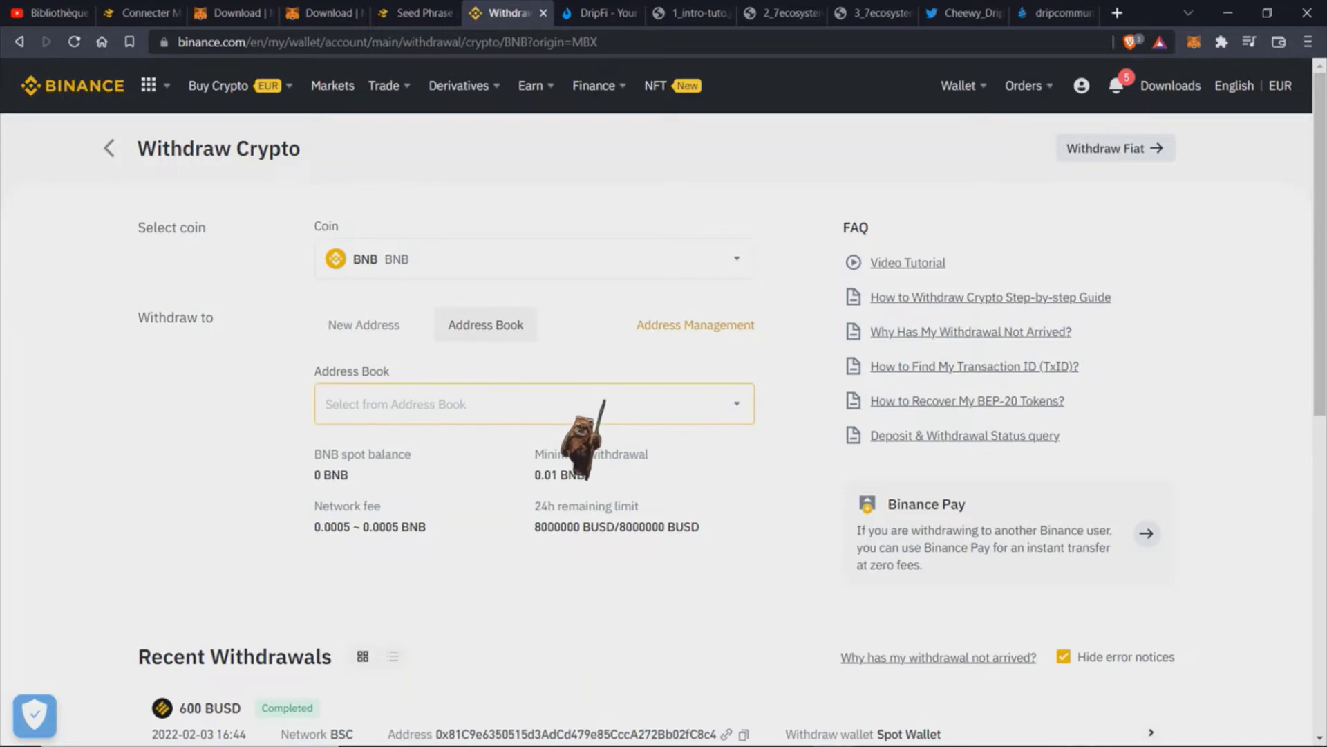
{"action": "left_click", "coordinate": [373, 333]}
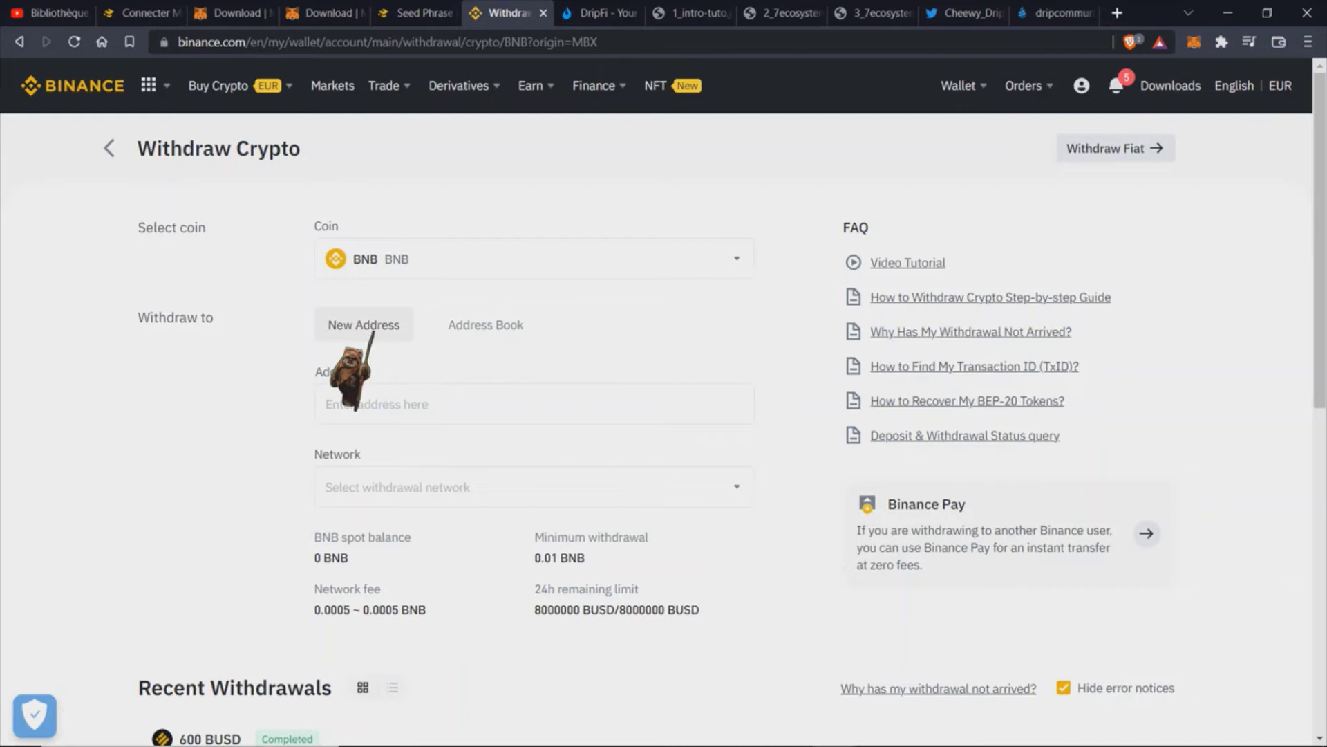
Step: Paste the MetaMask wallet address as BNB recipient, with the network matched to BSC (BEP20)
{"action": "left_click", "coordinate": [370, 401]}
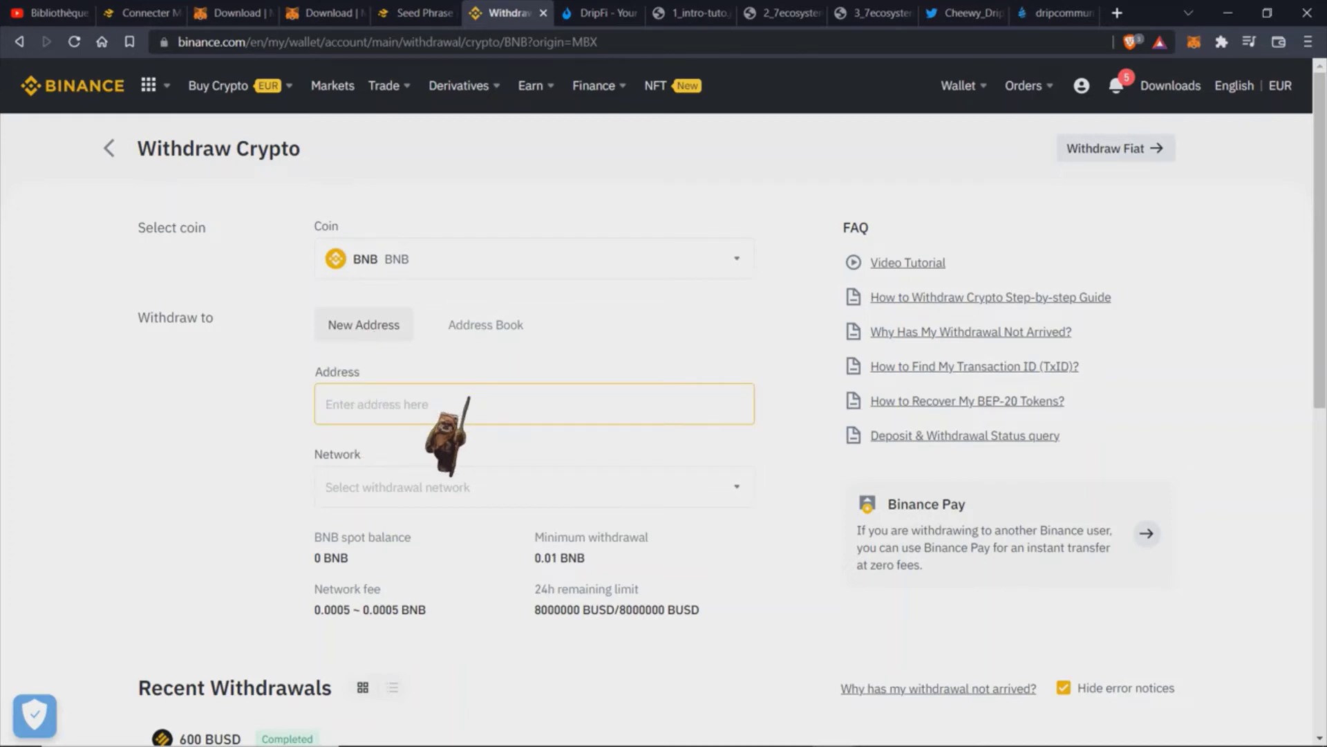
{"action": "type", "text": "0x81C9e6350515d3AdCd479e85CccA272Bb02fC8c4"}
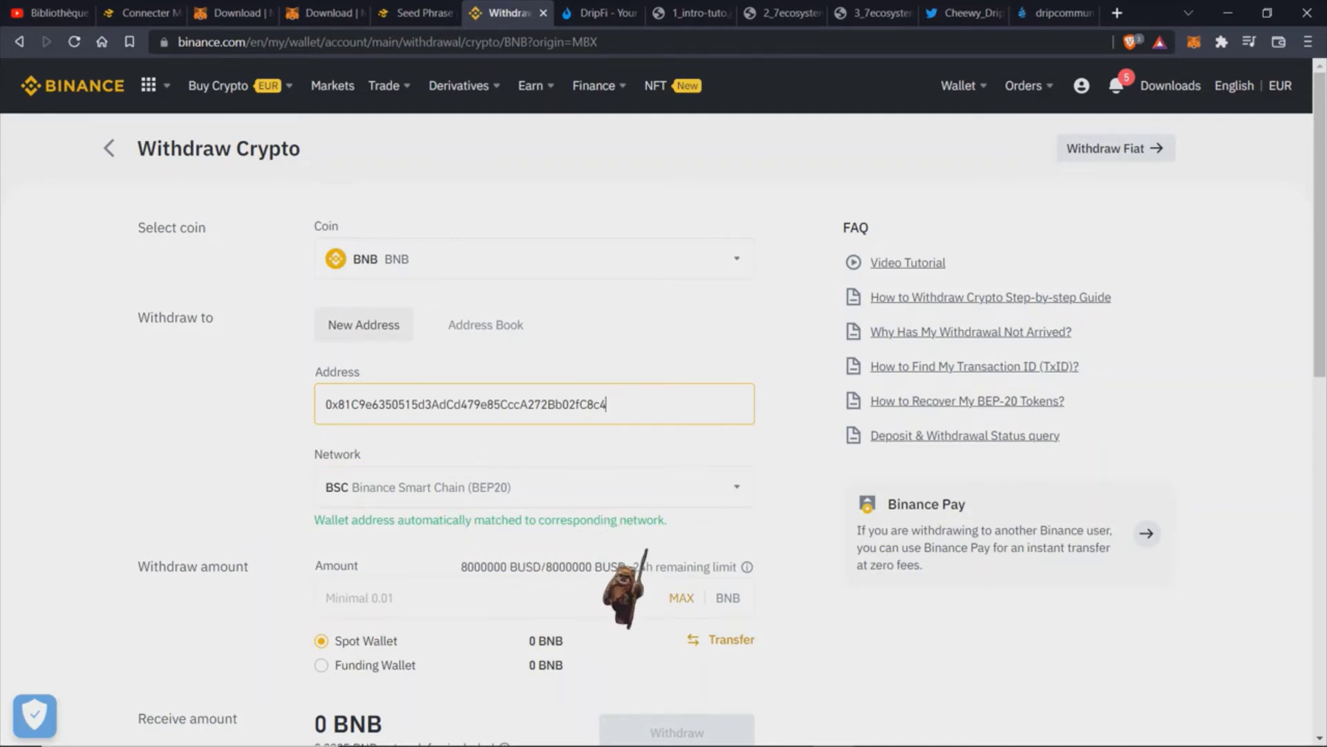
{"action": "left_click", "coordinate": [650, 596]}
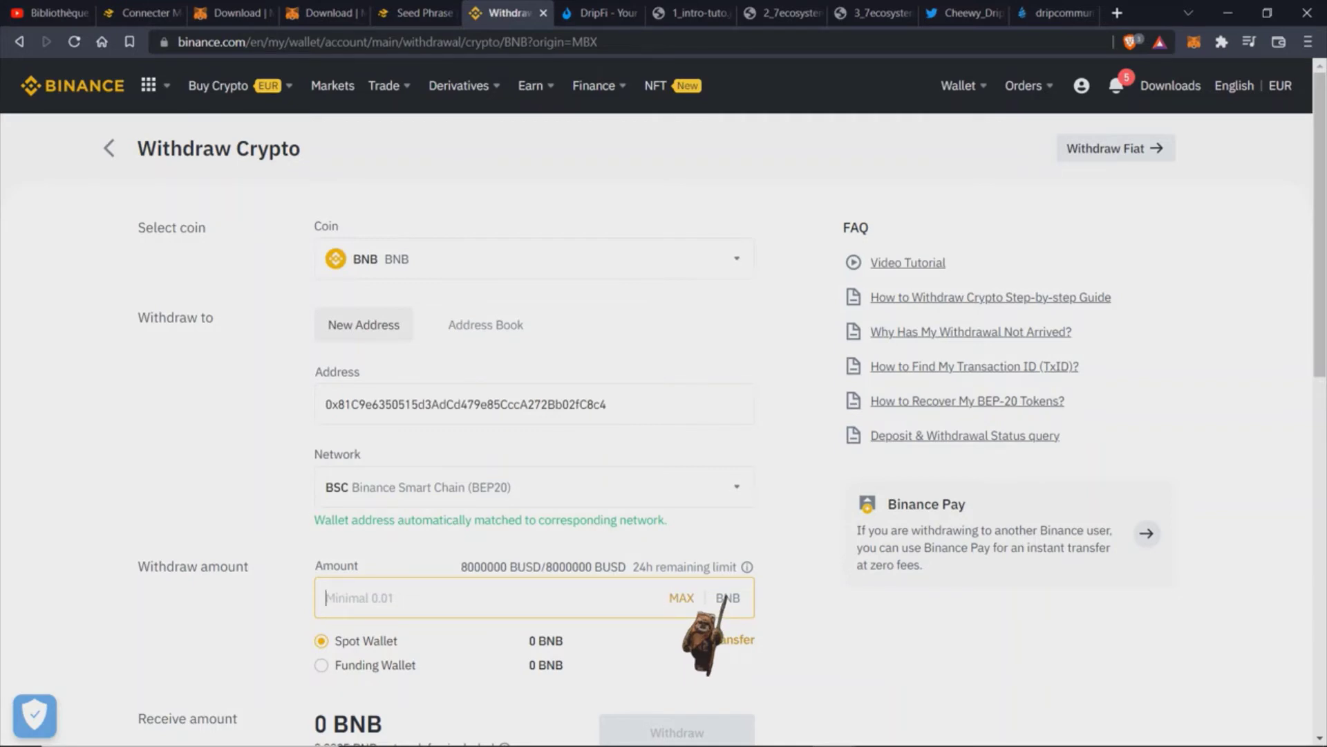
{"action": "left_click", "coordinate": [723, 596]}
{"action": "scroll", "coordinate": [724, 596], "scroll_direction": "down", "scroll_amount": 2}
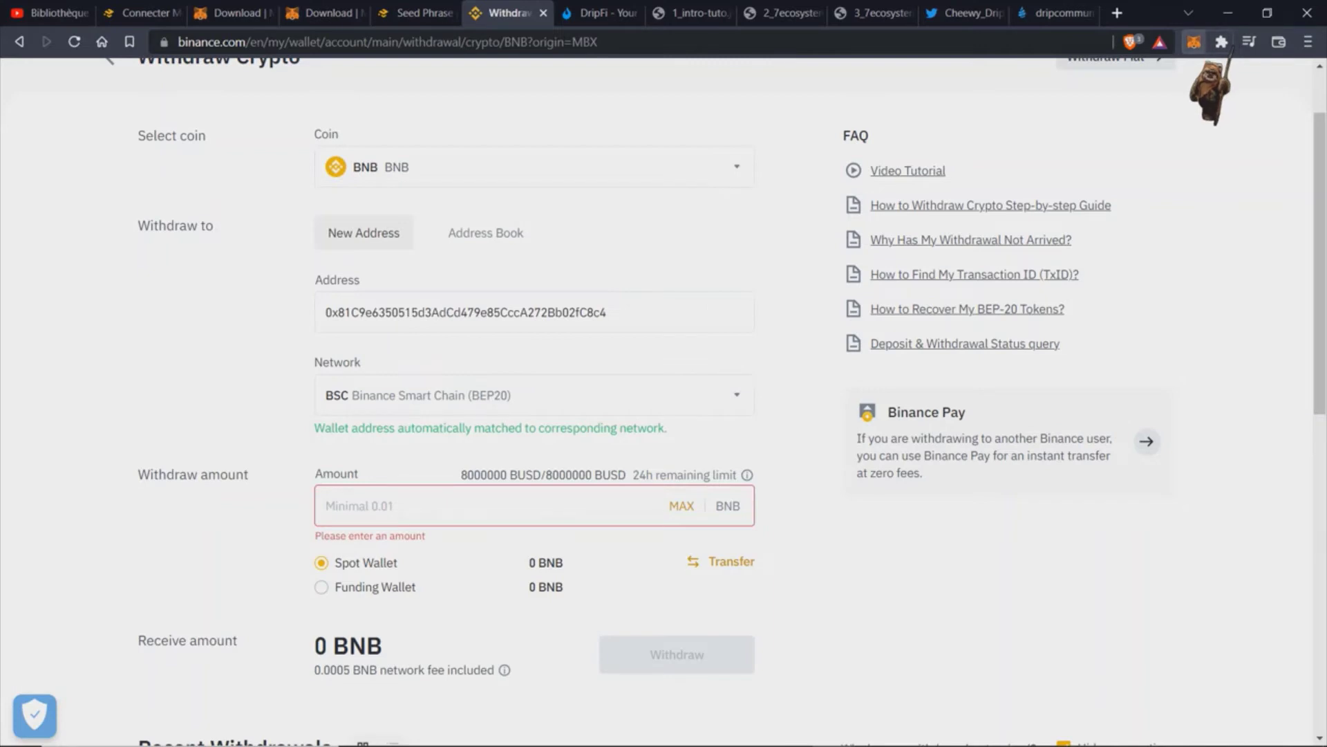
Step: Check the MetaMask wallet's balance in its popup
{"action": "left_click", "coordinate": [1194, 41]}
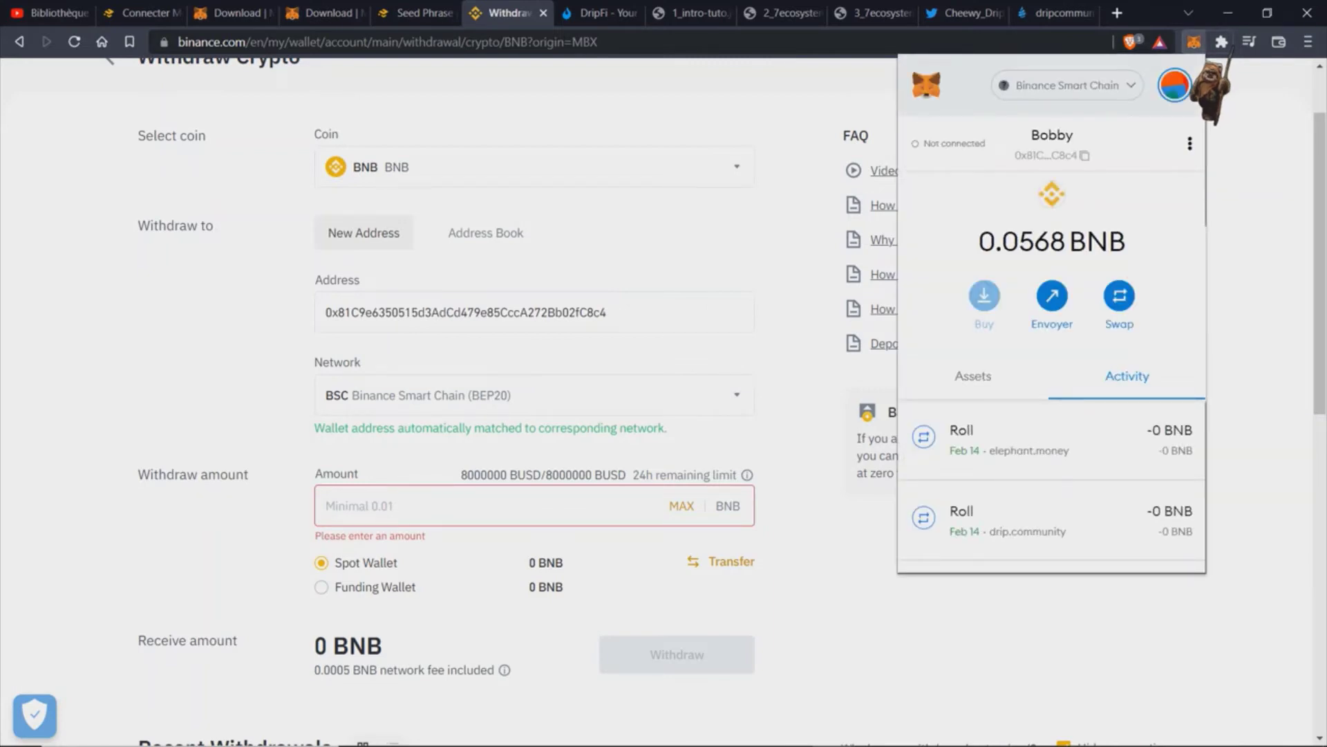
{"action": "left_click", "coordinate": [892, 65]}
{"action": "scroll", "coordinate": [892, 104], "scroll_direction": "up", "scroll_amount": 2}
Step: Review the Fiat and Spot wallet balances, then switch to the Drip Network Fountain tab
{"action": "mouse_move", "coordinate": [1051, 88]}
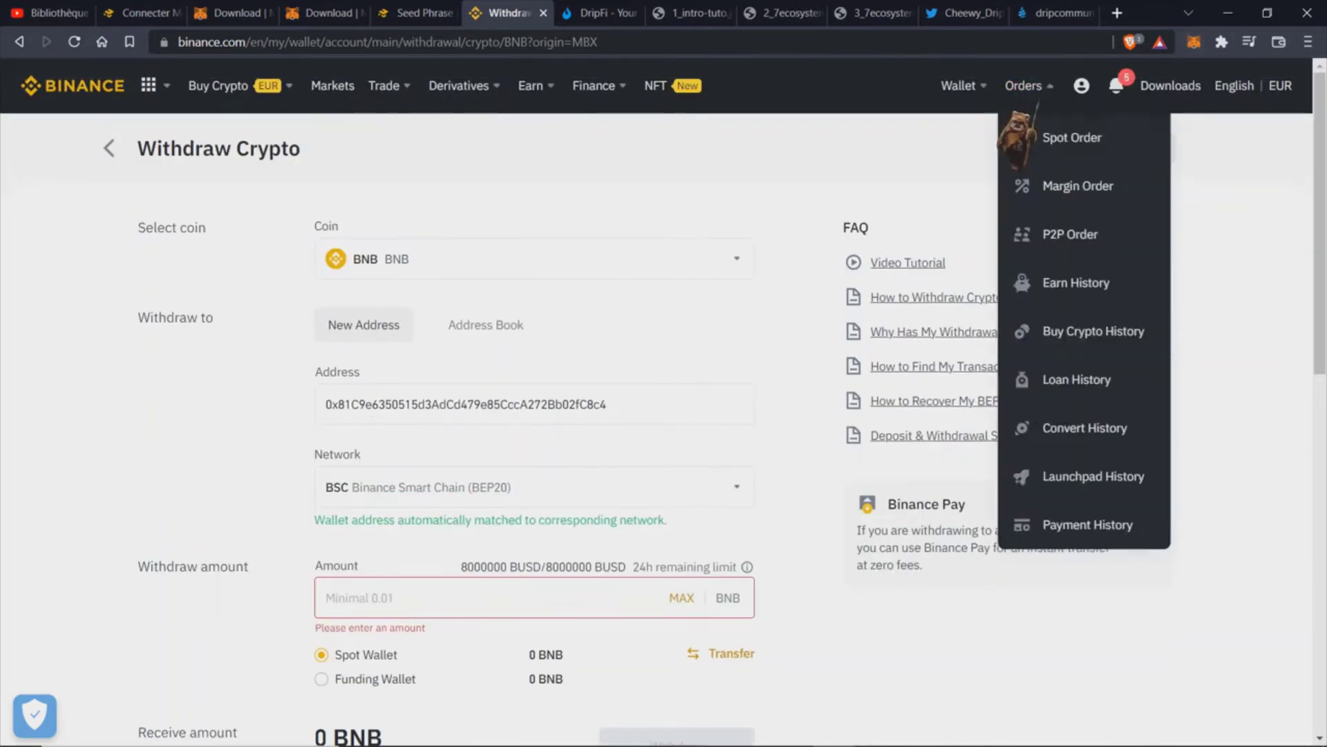
{"action": "mouse_move", "coordinate": [978, 90]}
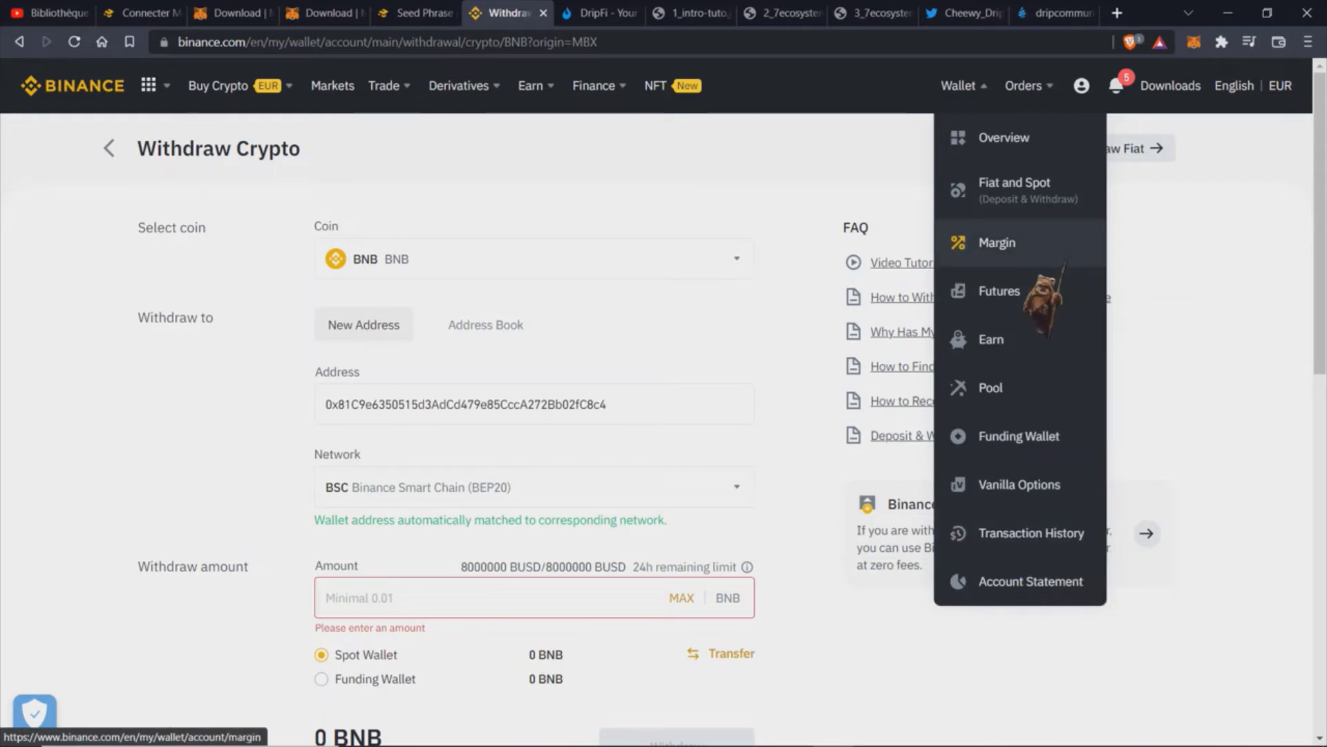
{"action": "left_click", "coordinate": [1058, 209]}
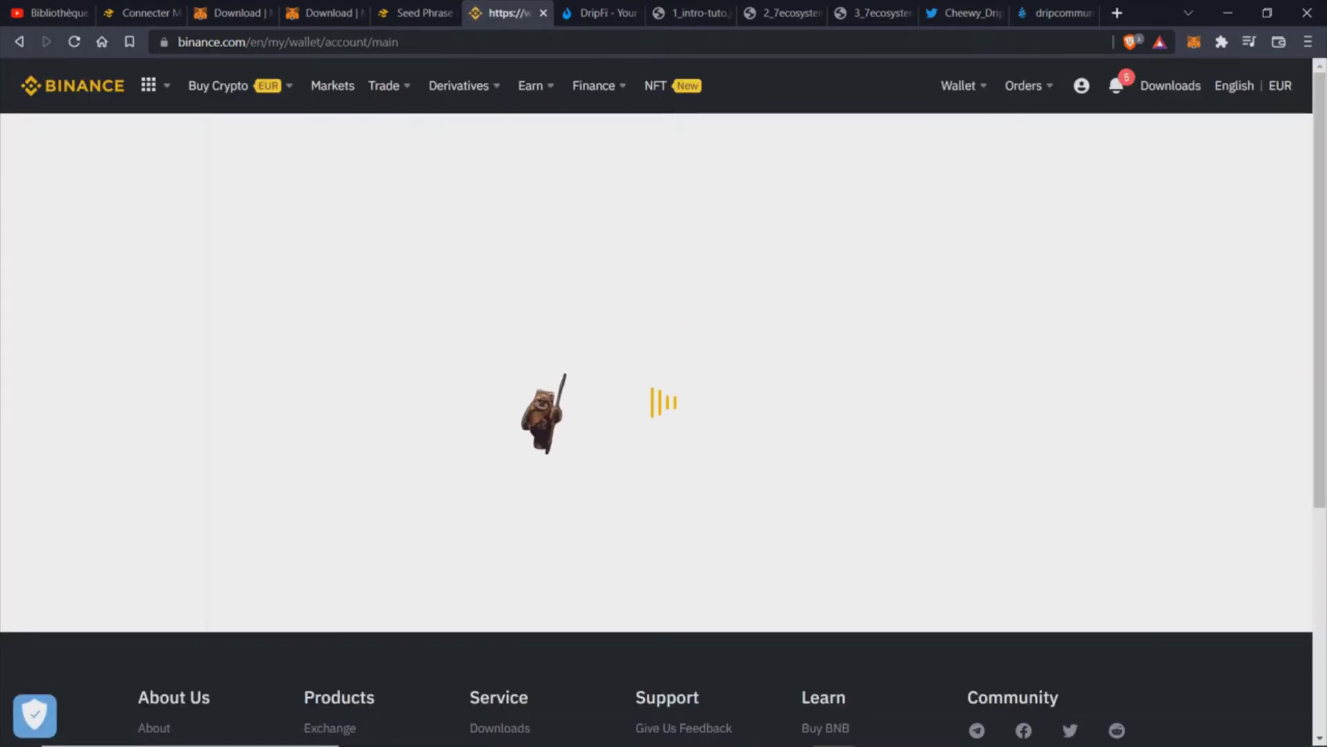
{"action": "scroll", "coordinate": [637, 570], "scroll_direction": "down", "scroll_amount": 9}
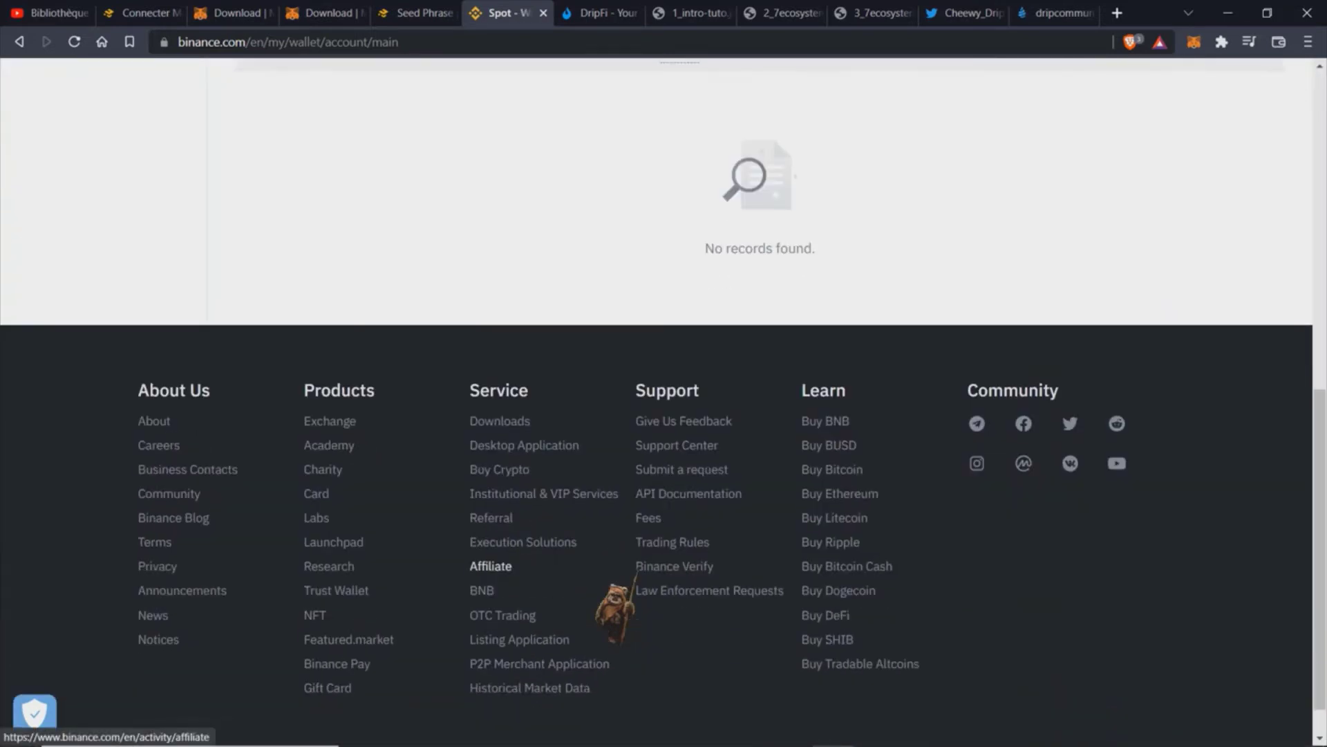
{"action": "scroll", "coordinate": [625, 588], "scroll_direction": "up", "scroll_amount": 6}
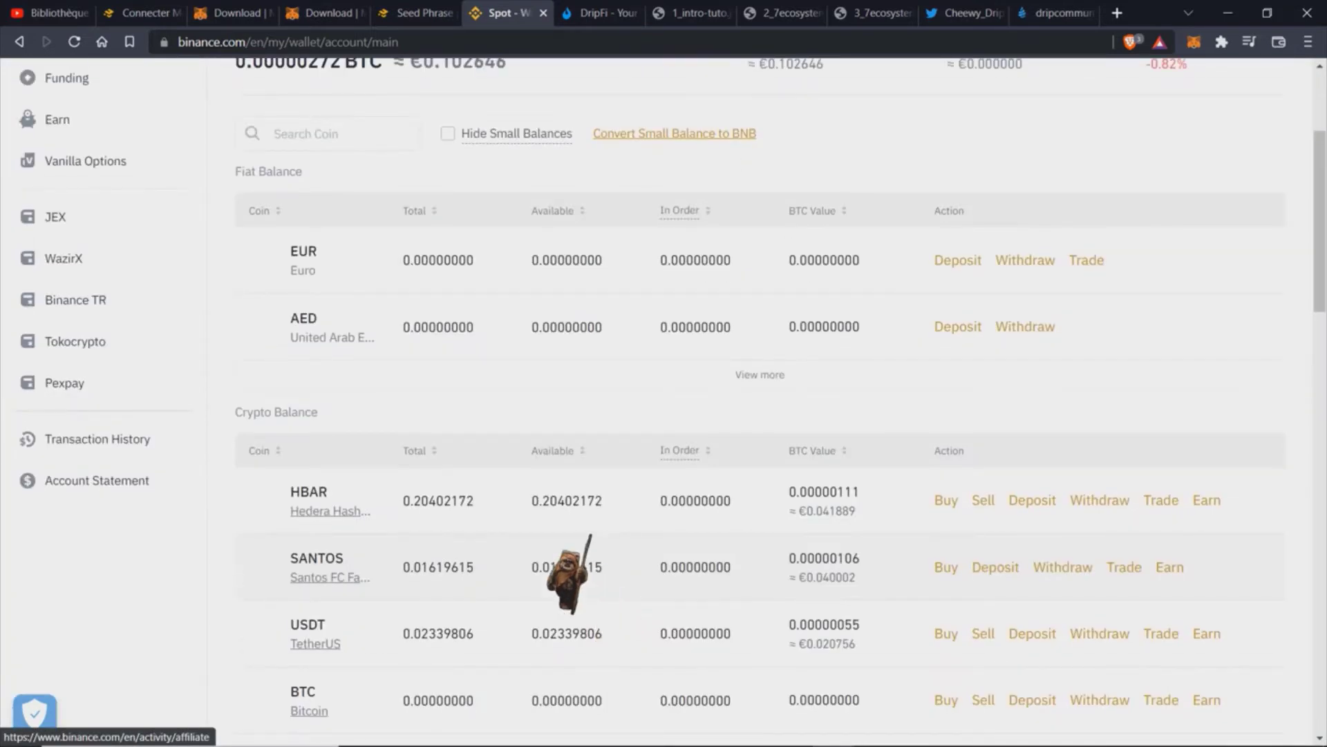
{"action": "scroll", "coordinate": [491, 607], "scroll_direction": "down", "scroll_amount": 4}
{"action": "scroll", "coordinate": [496, 611], "scroll_direction": "down", "scroll_amount": 2}
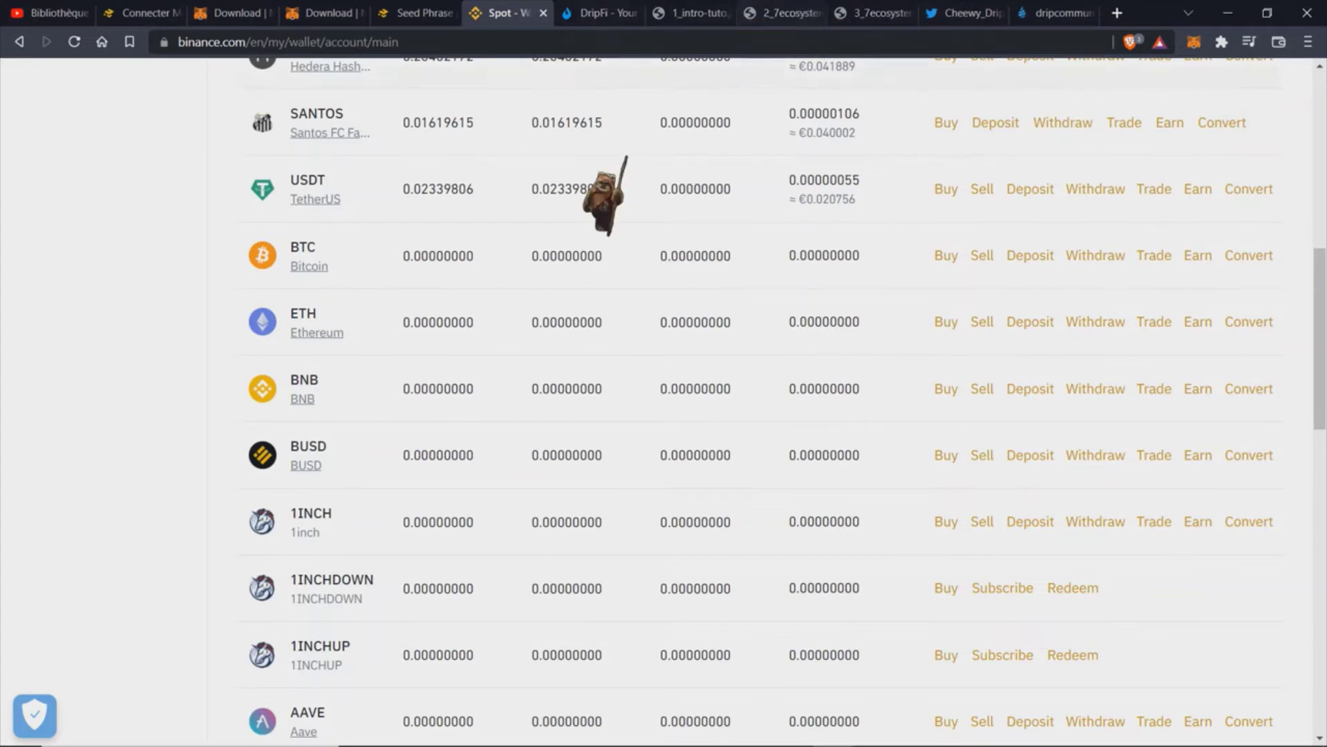
{"action": "scroll", "coordinate": [946, 284], "scroll_direction": "up", "scroll_amount": 10}
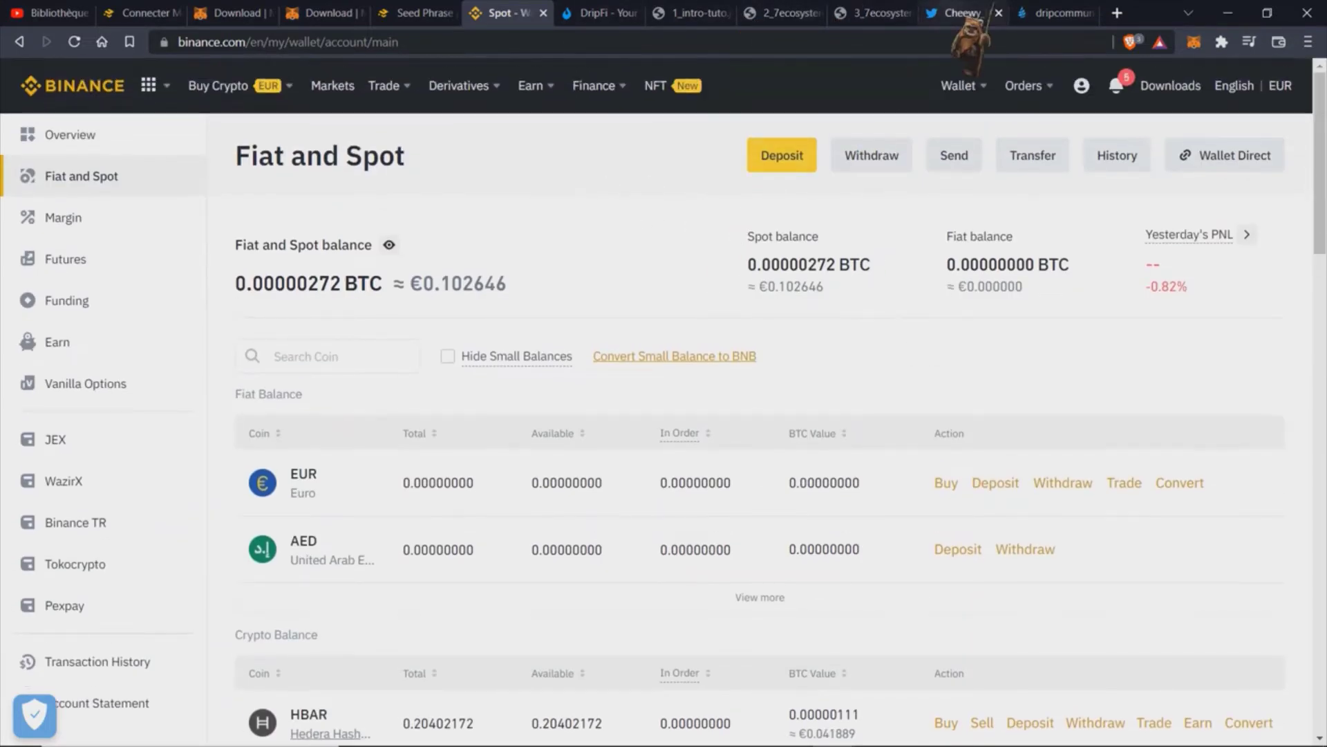
{"action": "left_click", "coordinate": [1068, 15]}
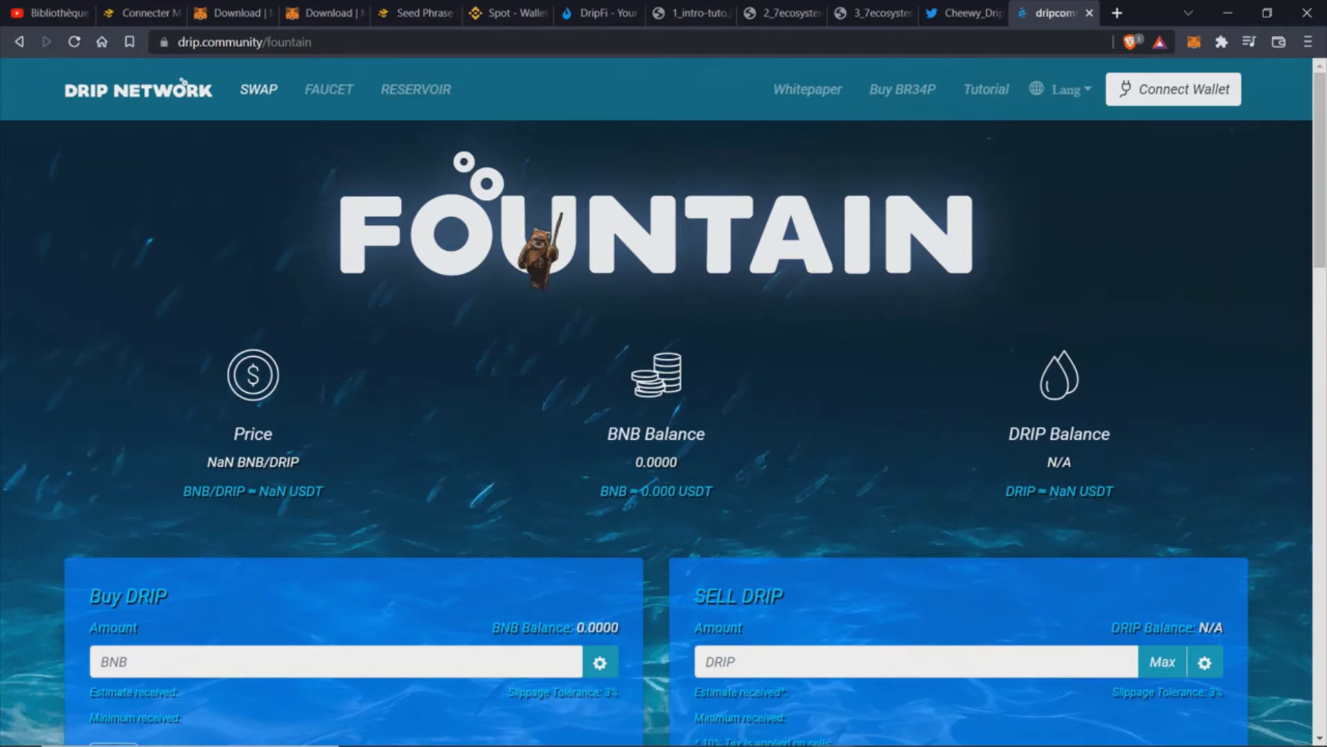
Step: Open the drip.community/faucet?buddy= link from the referrer's Twitter bio and close the duplicate Drip tab
{"action": "left_click", "coordinate": [964, 13]}
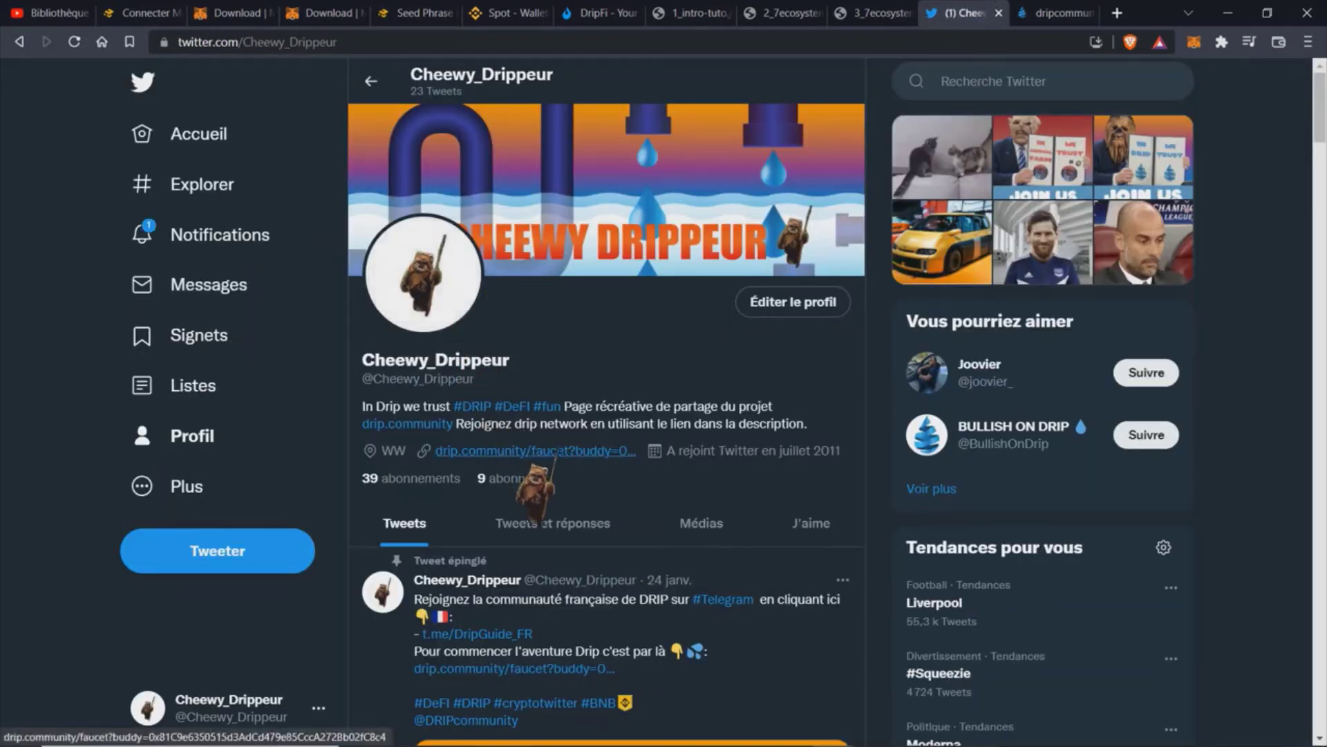
{"action": "left_click", "coordinate": [513, 452]}
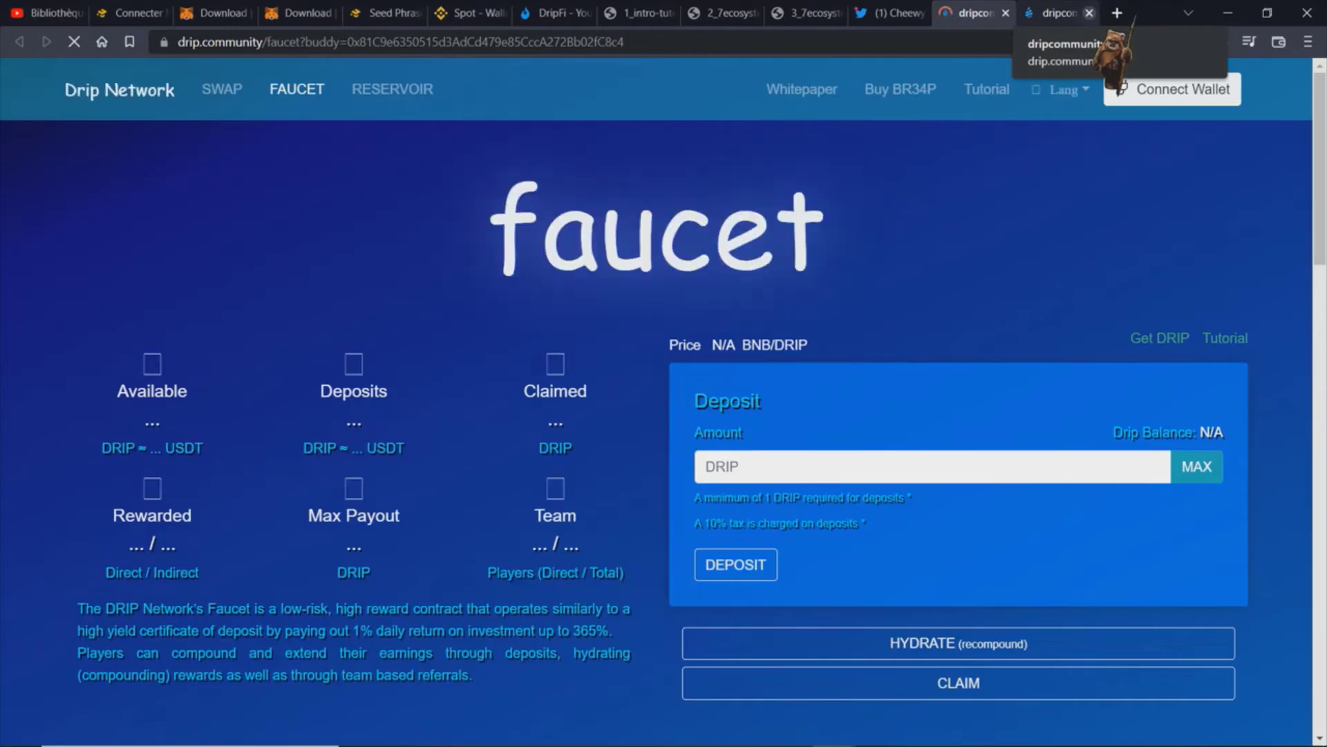
{"action": "left_click", "coordinate": [1089, 13]}
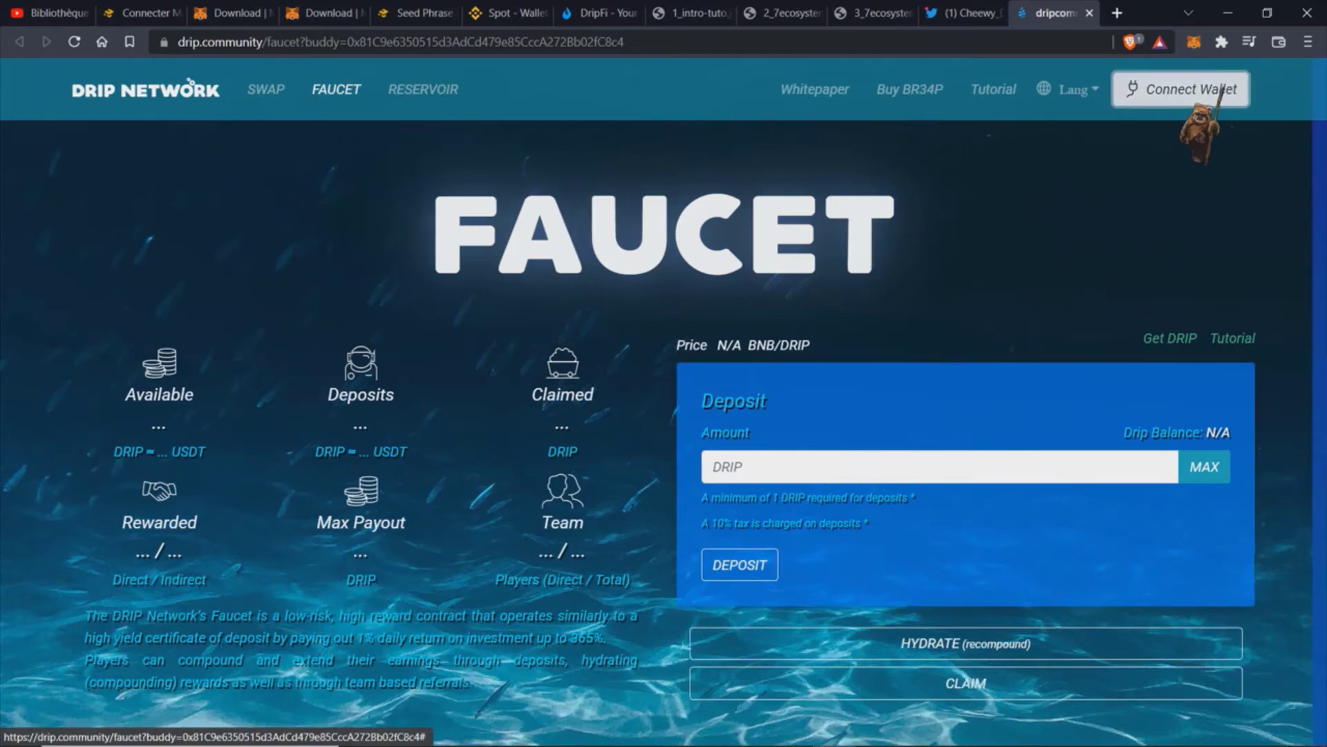
Step: Connect MetaMask to the Faucet and inspect the buddy address in the referral URL
{"action": "left_click", "coordinate": [1222, 88]}
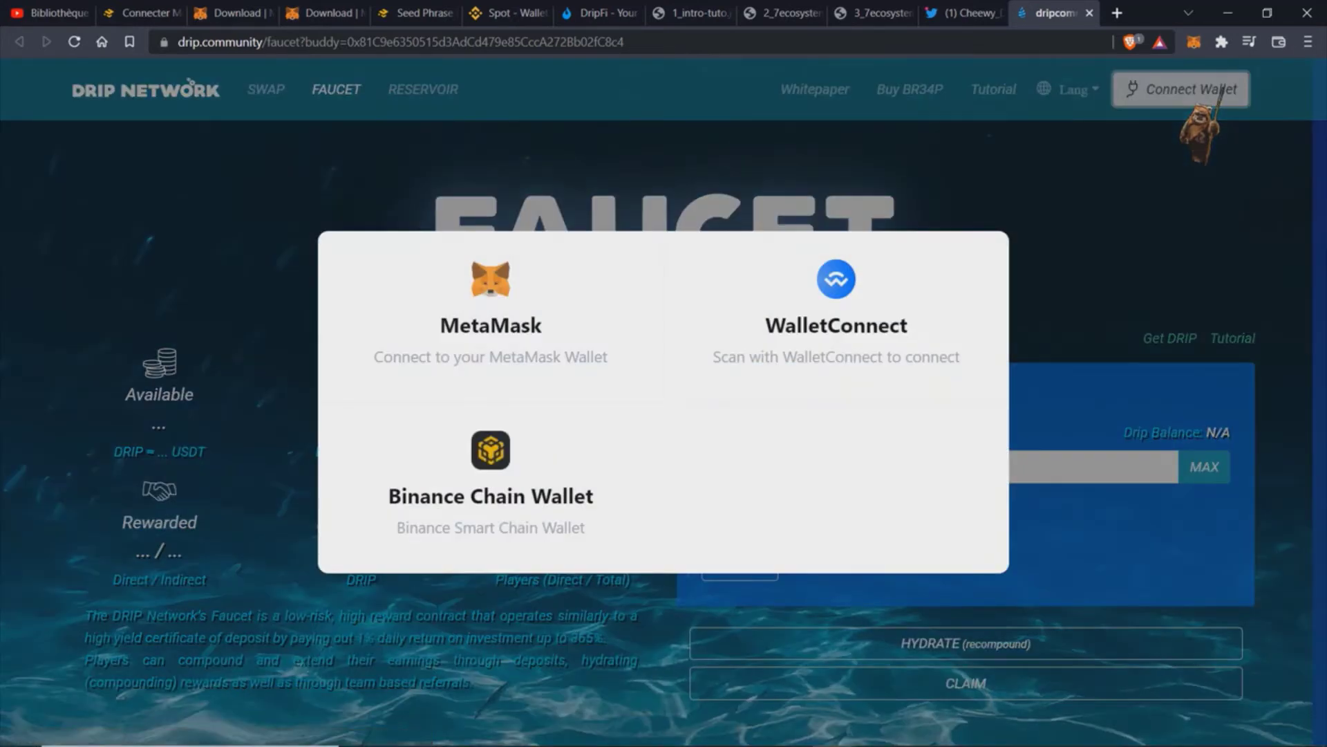
{"action": "left_click", "coordinate": [546, 312]}
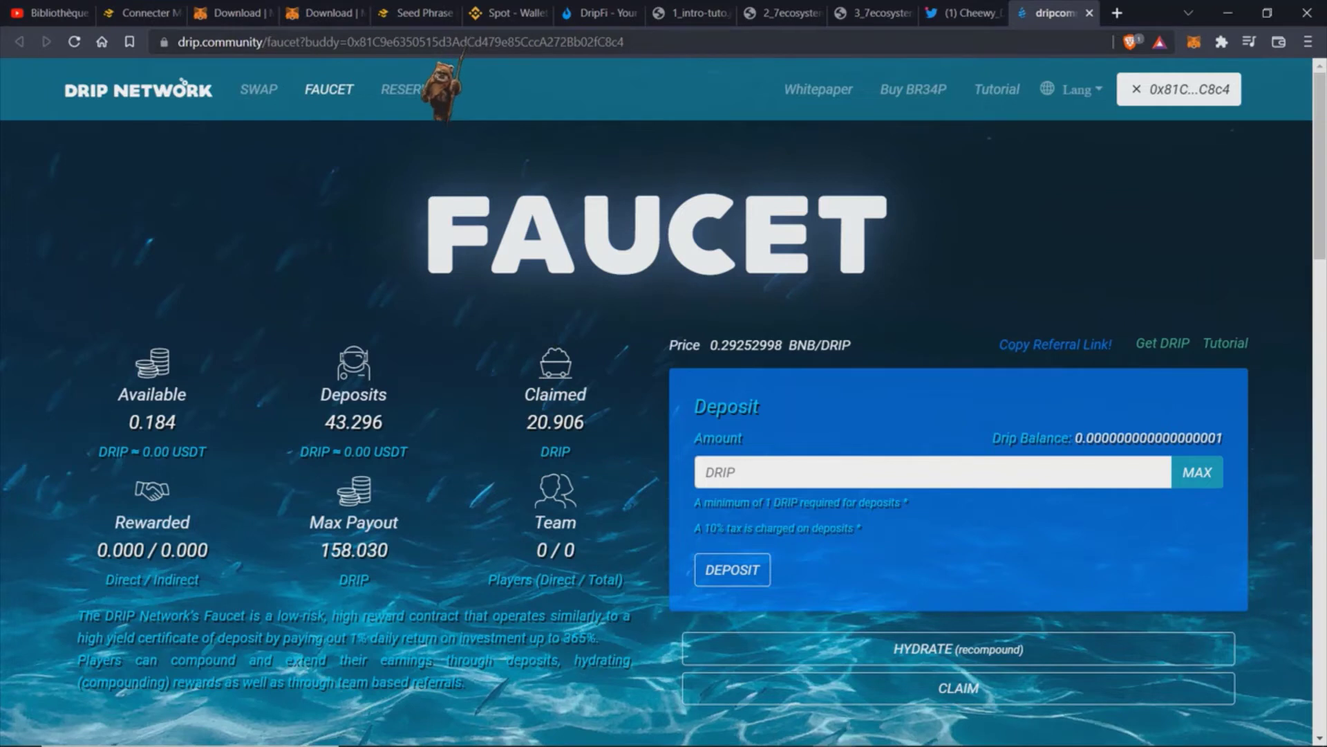
{"action": "left_click_drag", "start_coordinate": [458, 41], "coordinate": [593, 41]}
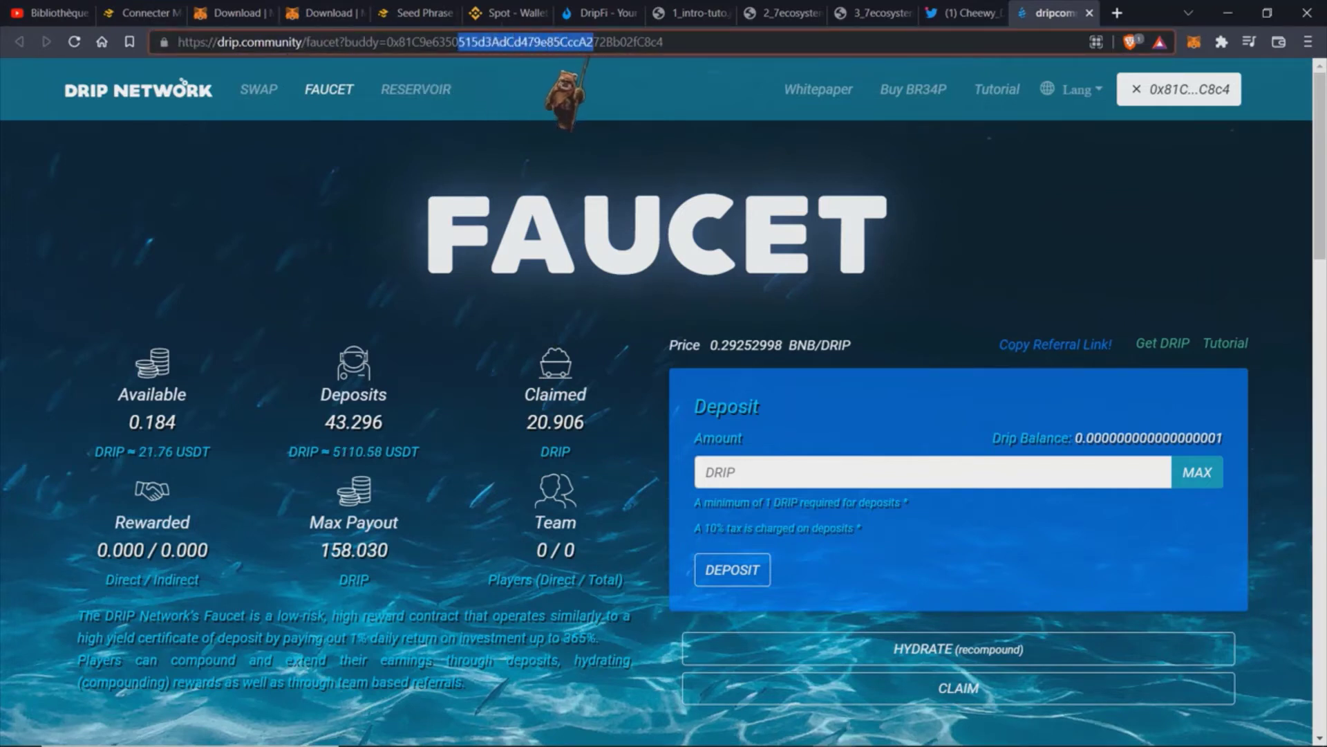
{"action": "left_click", "coordinate": [474, 228]}
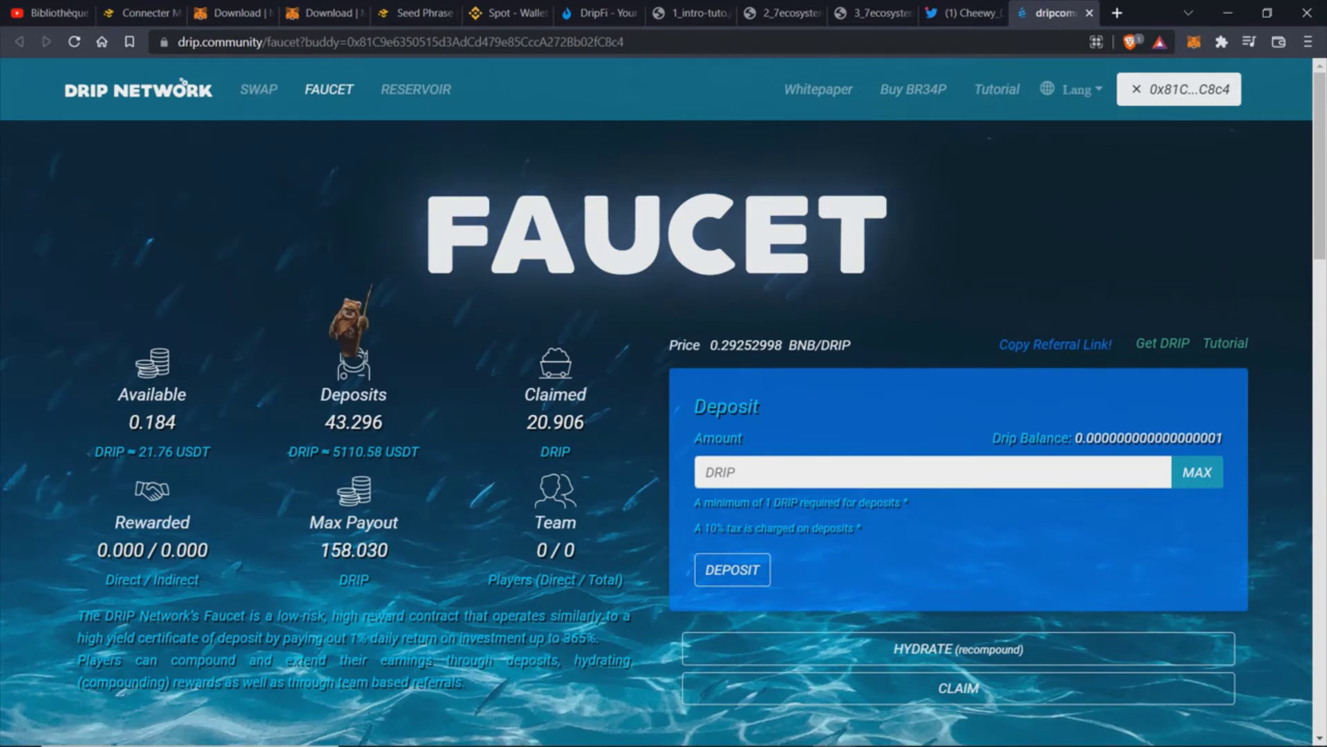
{"action": "scroll", "coordinate": [370, 285], "scroll_direction": "down", "scroll_amount": 9}
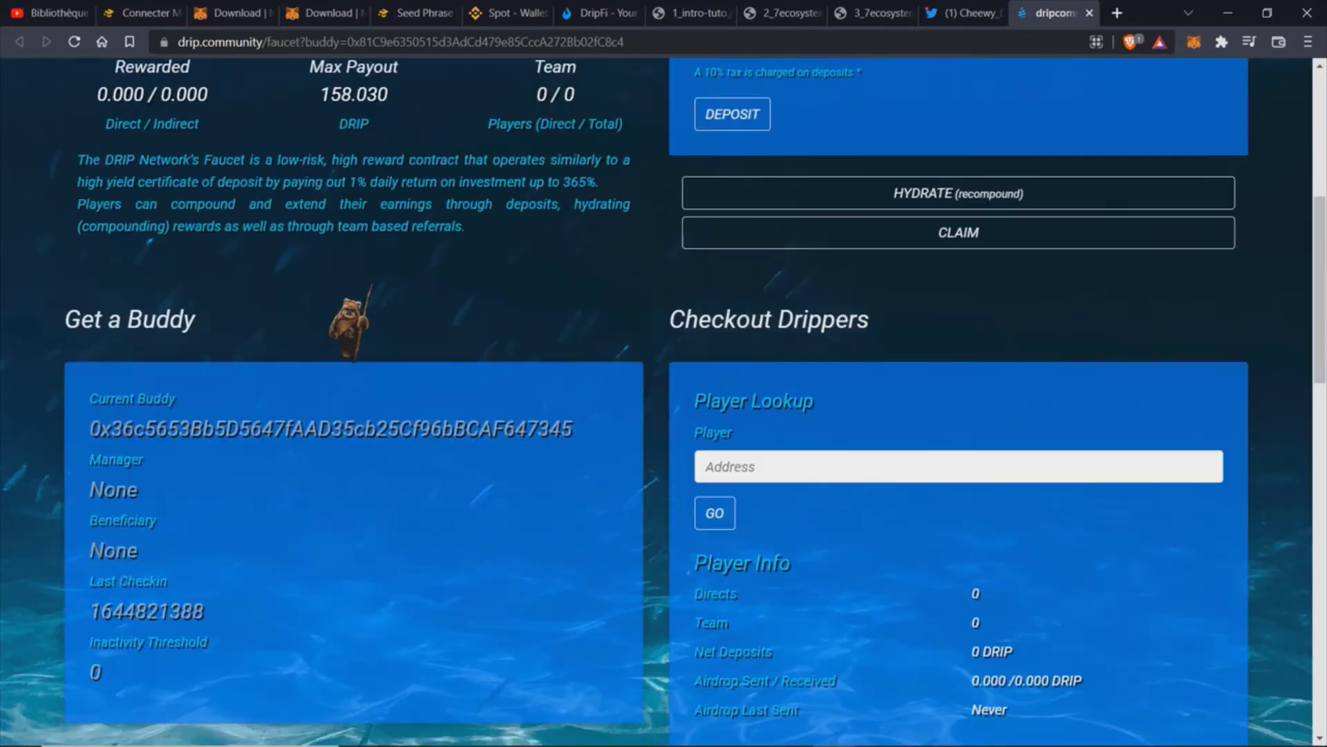
{"action": "scroll", "coordinate": [391, 290], "scroll_direction": "up", "scroll_amount": 9}
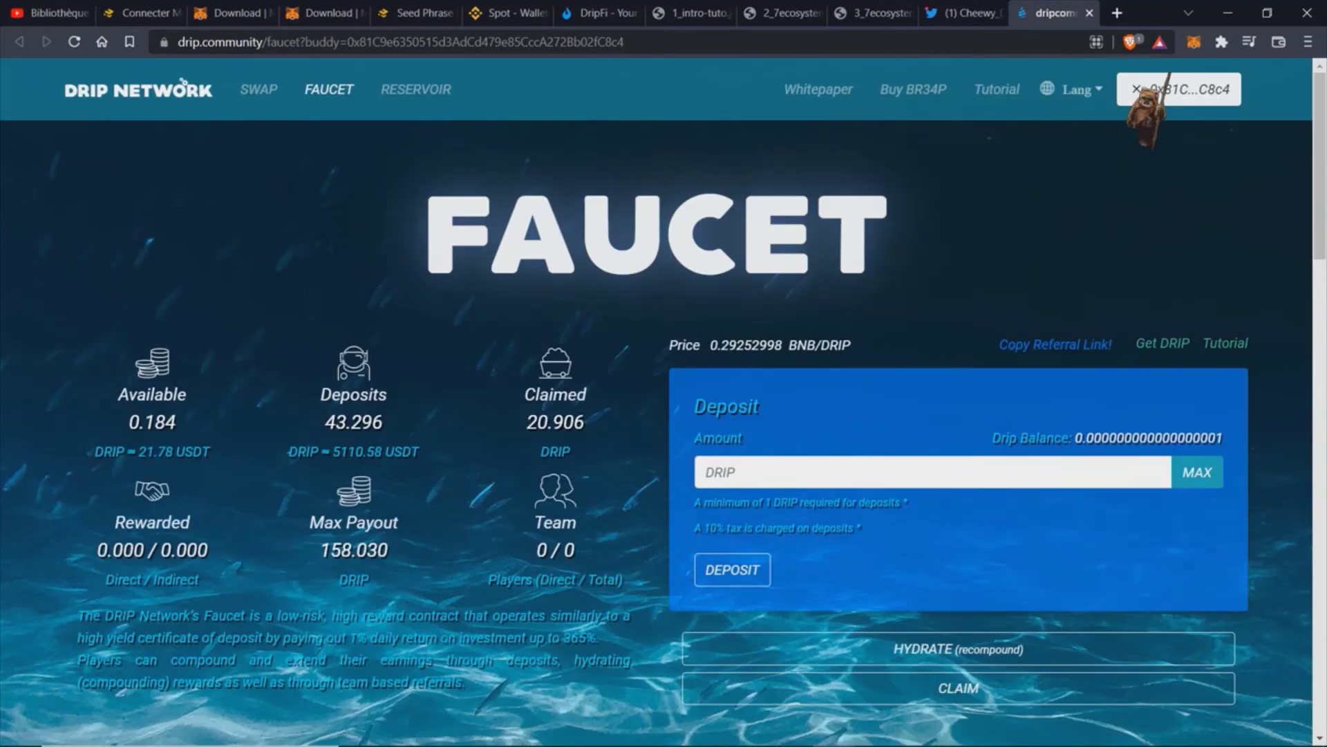
Step: Switch MetaMask to the new 0 BNB account and reload the Faucet page
{"action": "left_click", "coordinate": [1185, 90]}
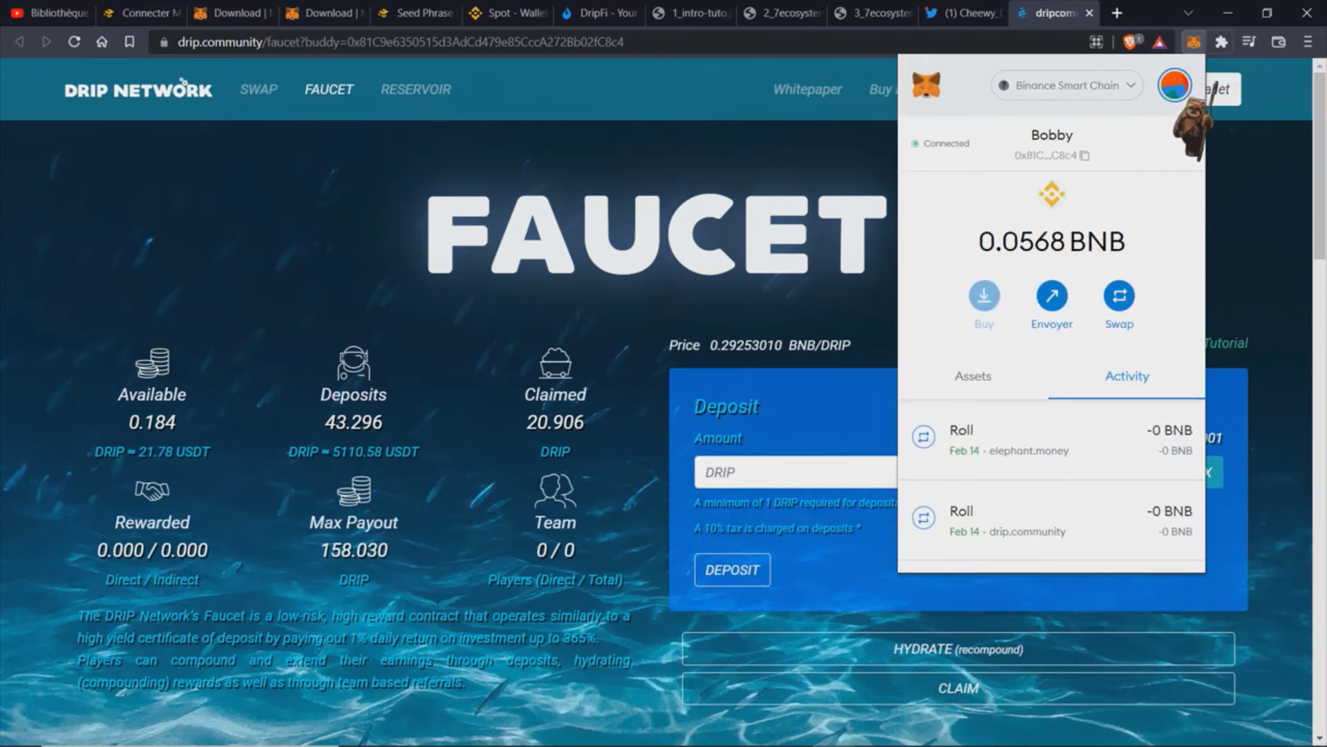
{"action": "left_click", "coordinate": [1175, 85]}
{"action": "left_click", "coordinate": [1002, 238]}
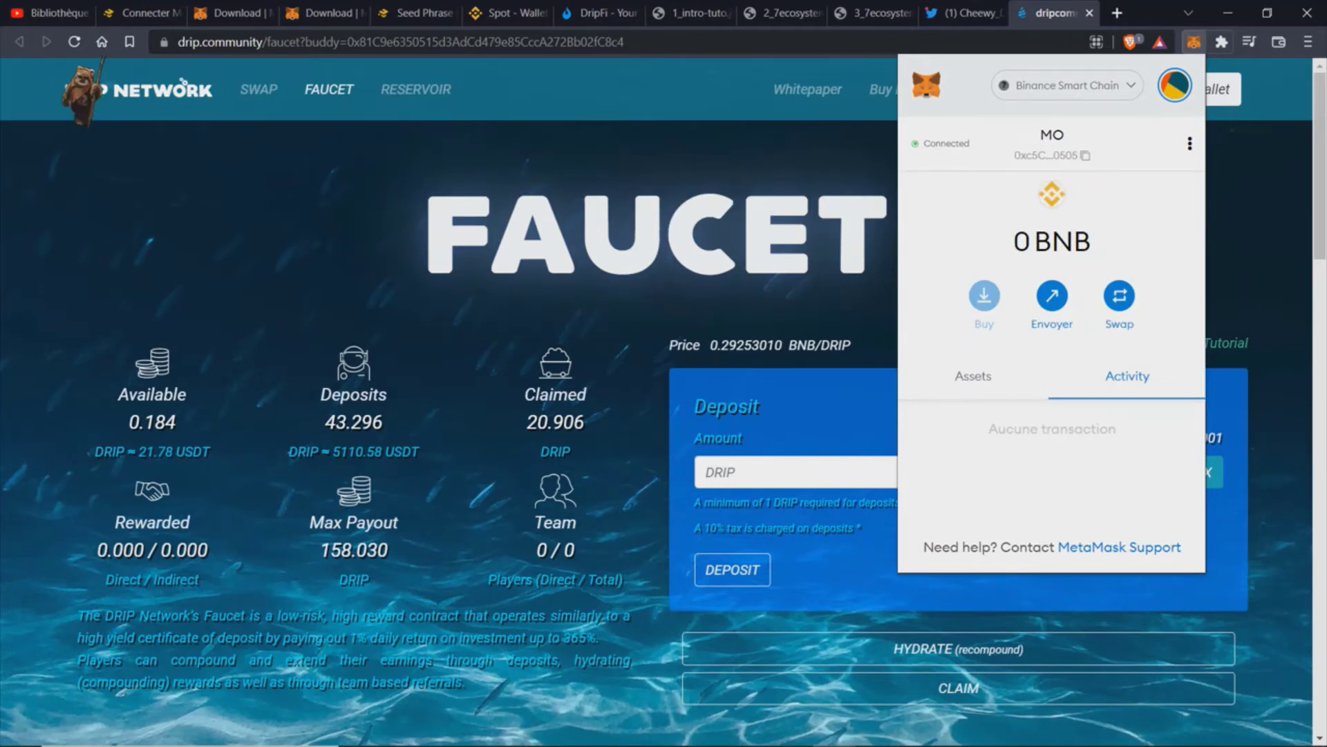
{"action": "left_click", "coordinate": [73, 42]}
{"action": "left_click", "coordinate": [74, 41]}
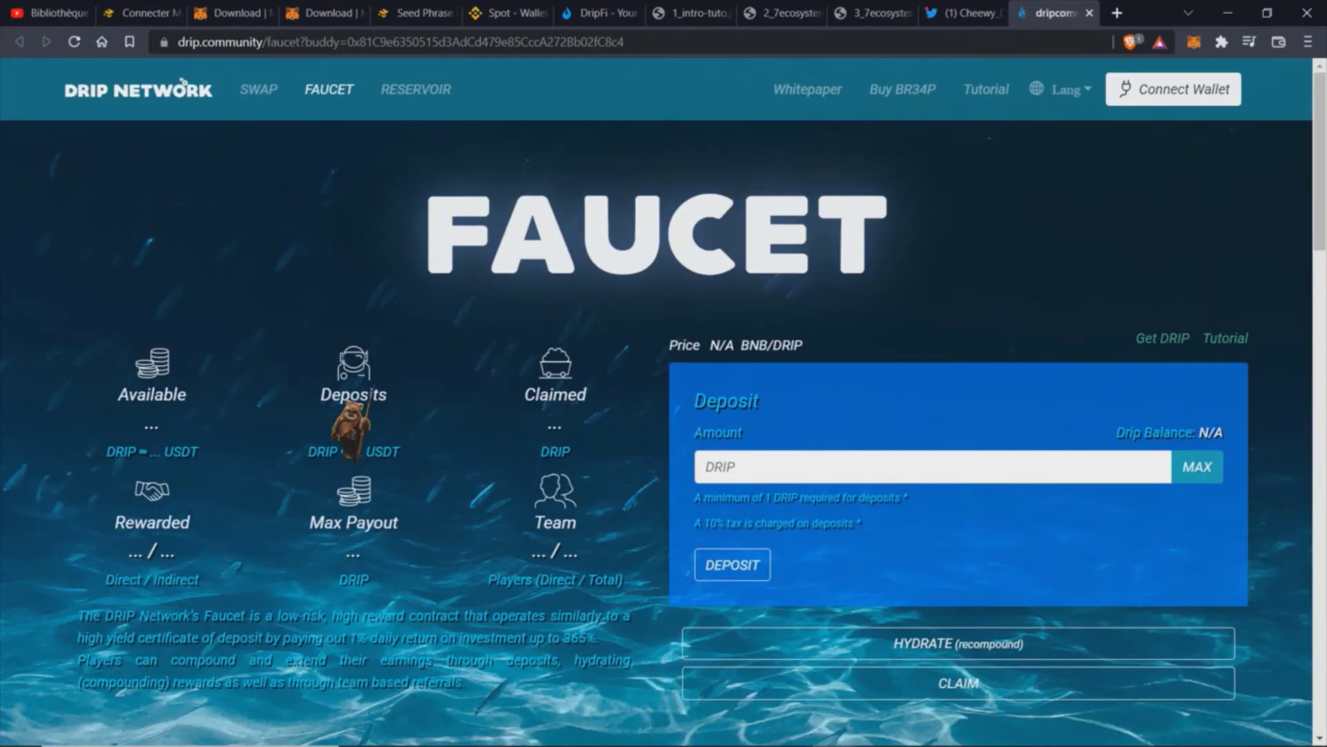
Step: Connect the new MetaMask account to the Faucet and fill Buddy with the detected referral address
{"action": "left_click", "coordinate": [1204, 96]}
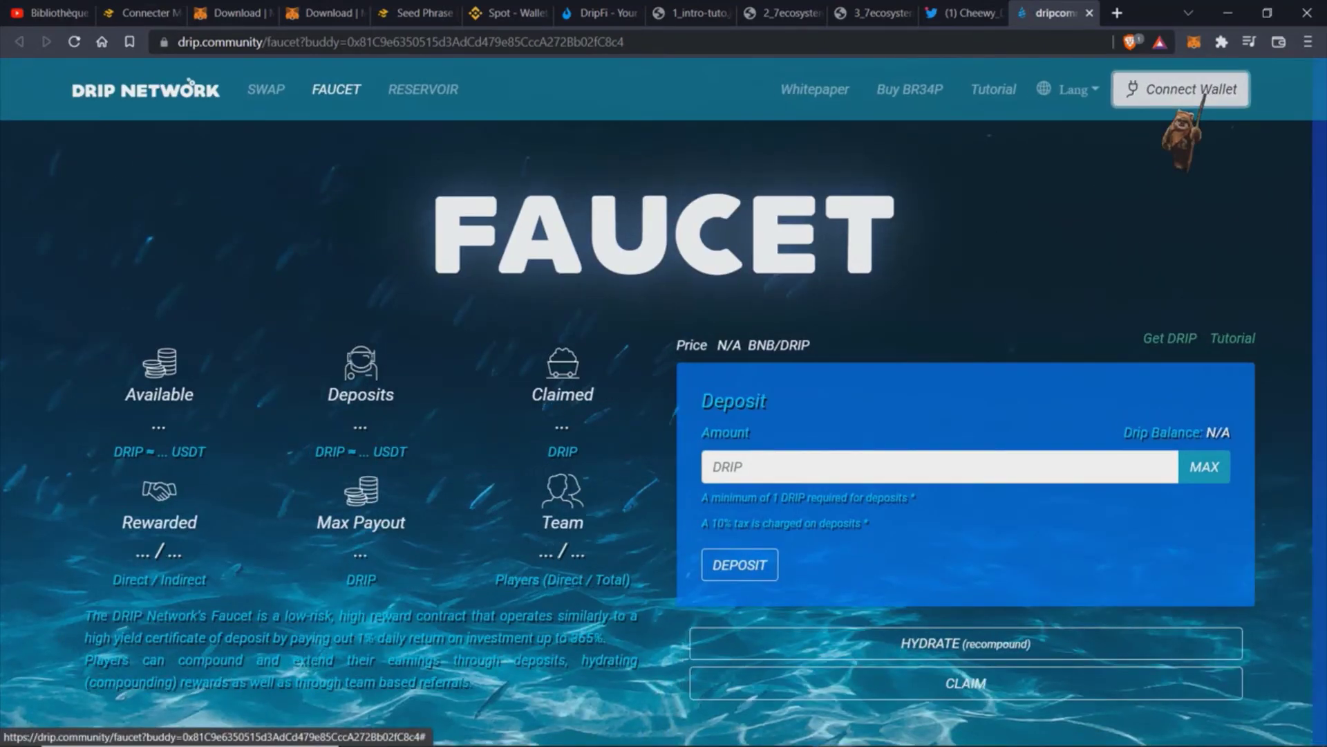
{"action": "left_click", "coordinate": [503, 255]}
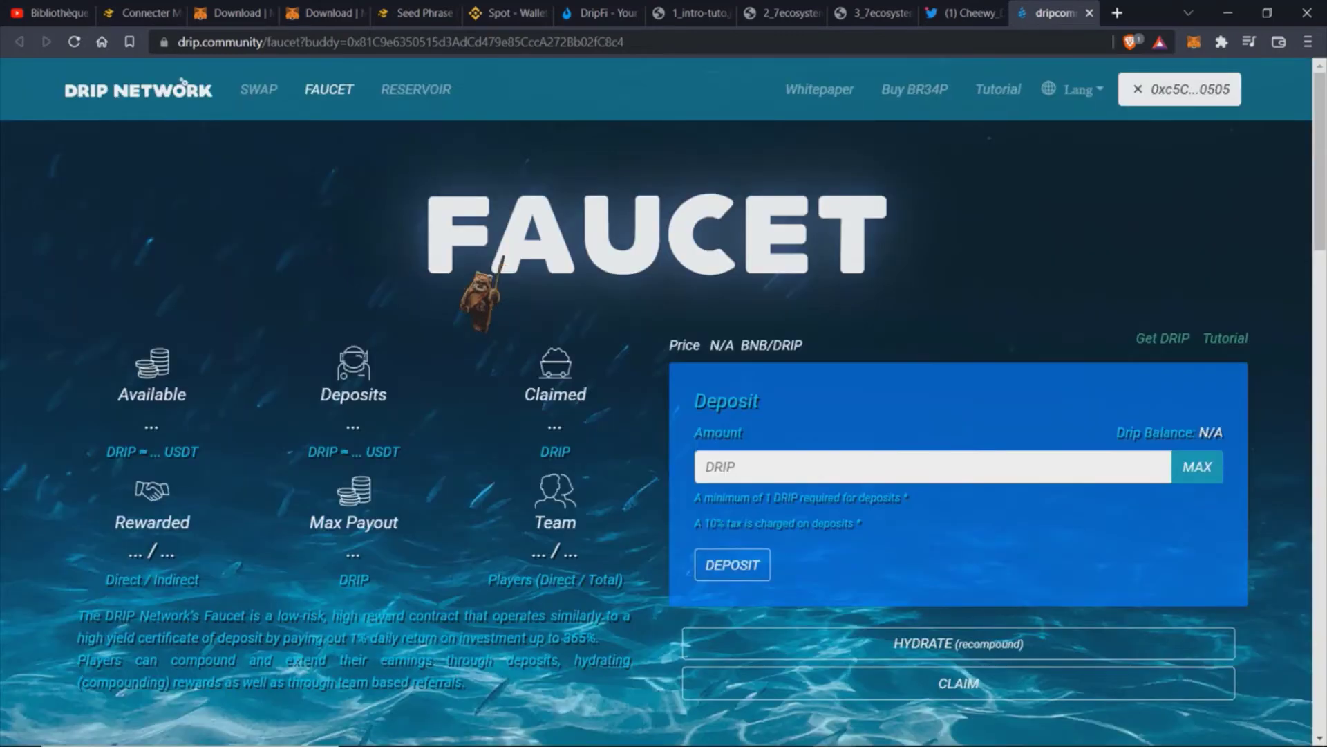
{"action": "scroll", "coordinate": [336, 557], "scroll_direction": "down", "scroll_amount": 3}
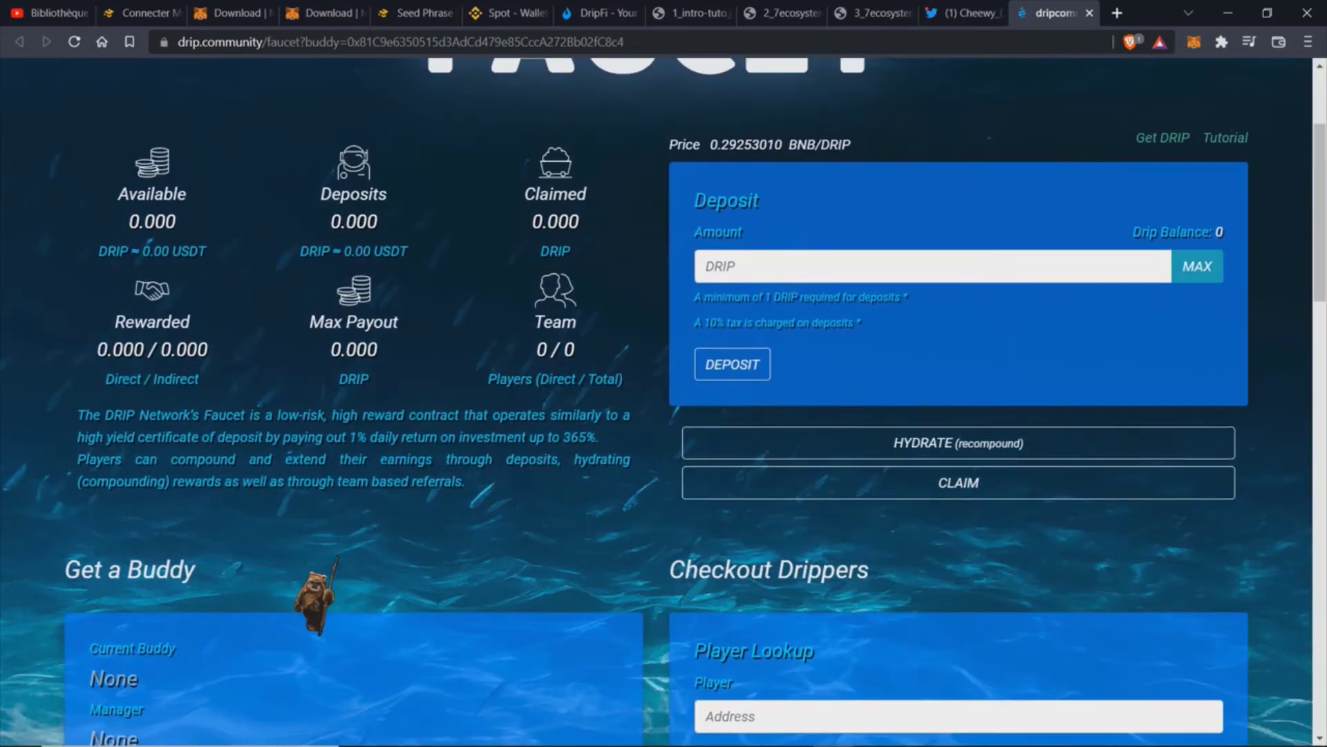
{"action": "scroll", "coordinate": [337, 557], "scroll_direction": "down", "scroll_amount": 8}
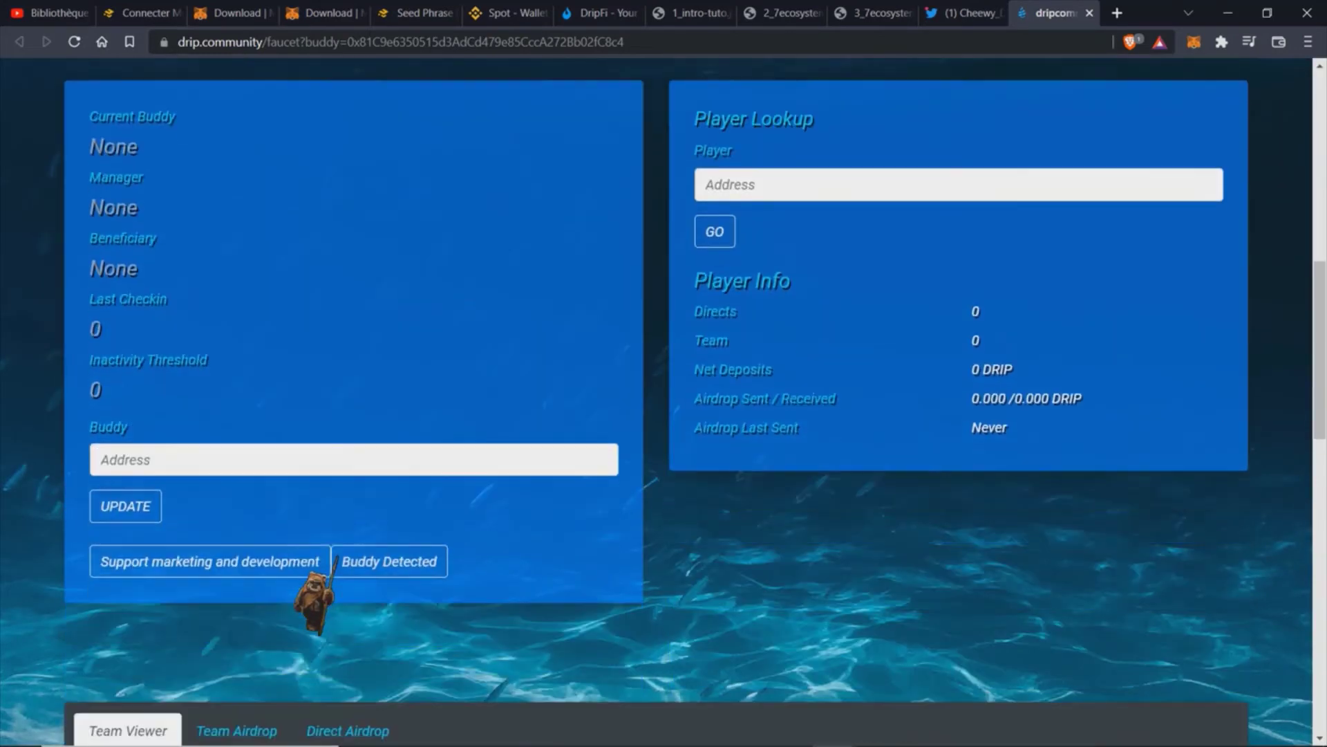
{"action": "scroll", "coordinate": [337, 558], "scroll_direction": "up", "scroll_amount": 2}
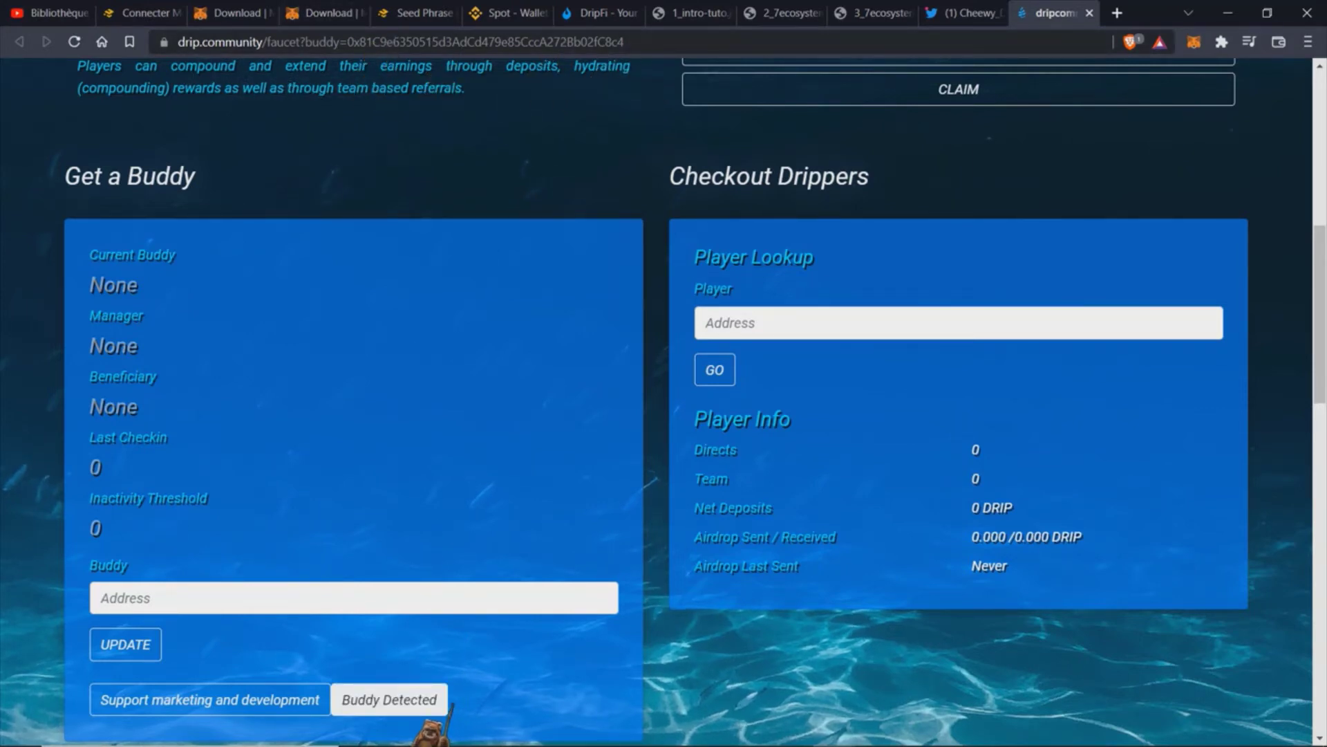
{"action": "left_click", "coordinate": [434, 712]}
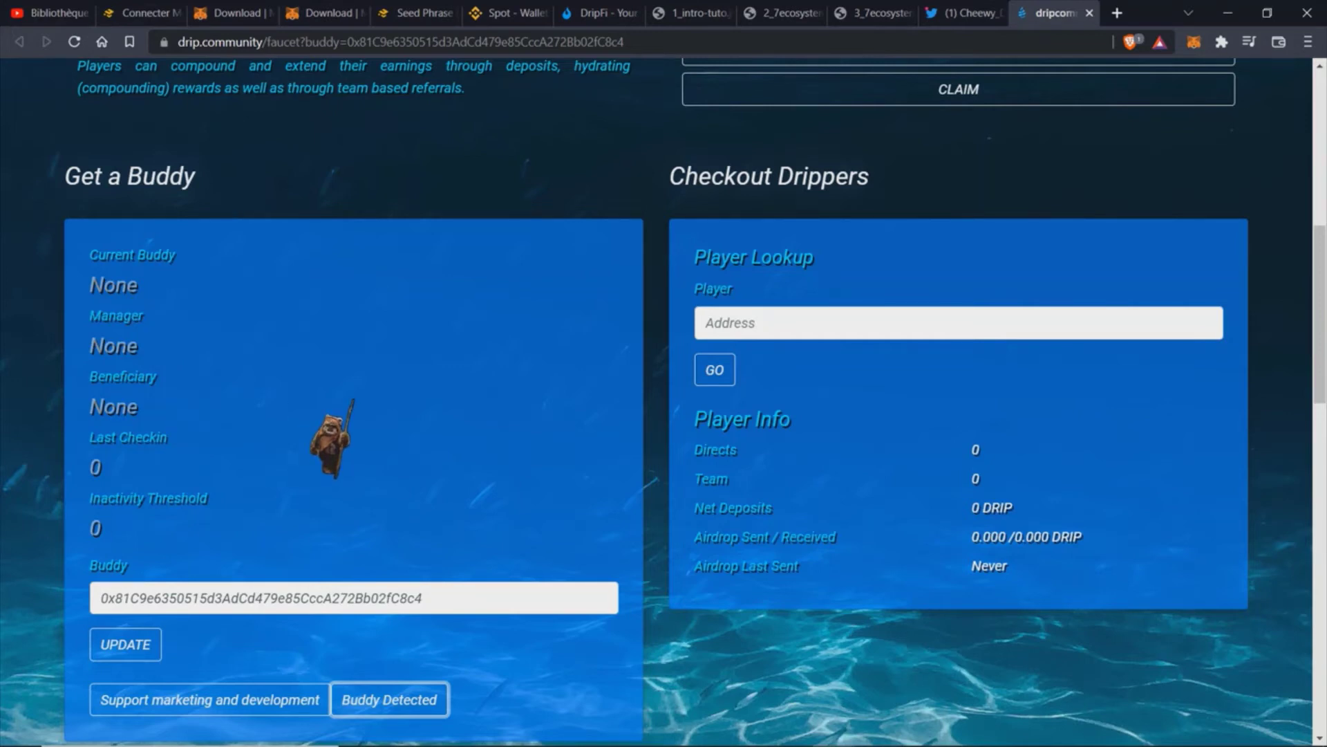
{"action": "scroll", "coordinate": [332, 439], "scroll_direction": "up", "scroll_amount": 3}
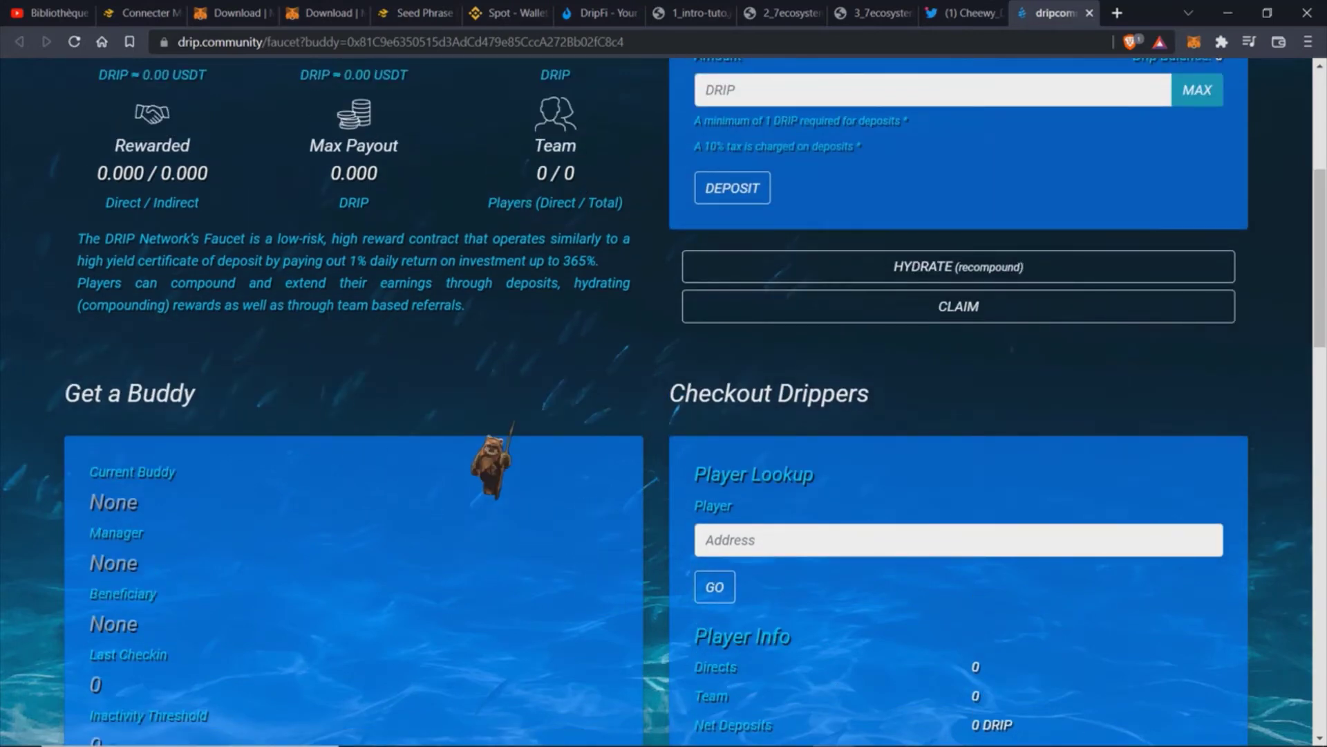
Step: Go to the Fountain swap page and enter 1 BNB as the Buy DRIP amount
{"action": "scroll", "coordinate": [482, 433], "scroll_direction": "up", "scroll_amount": 5}
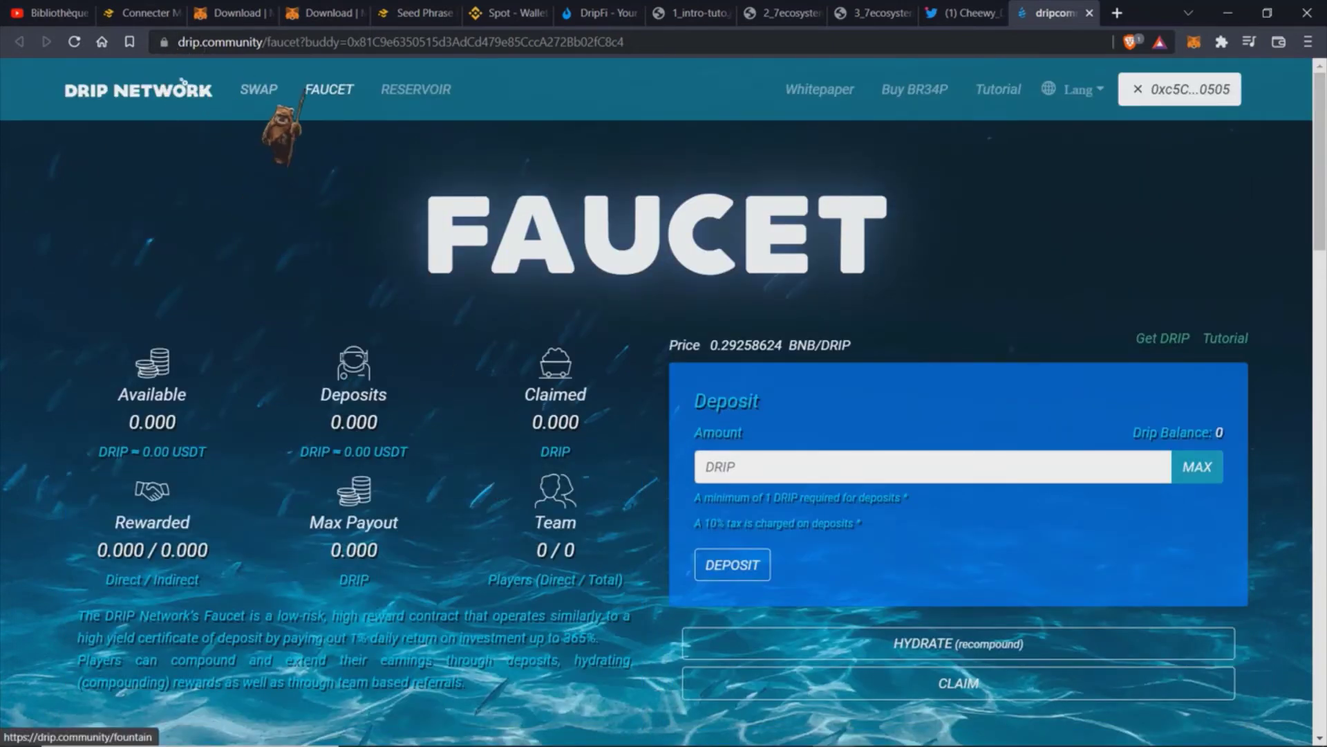
{"action": "left_click", "coordinate": [262, 90]}
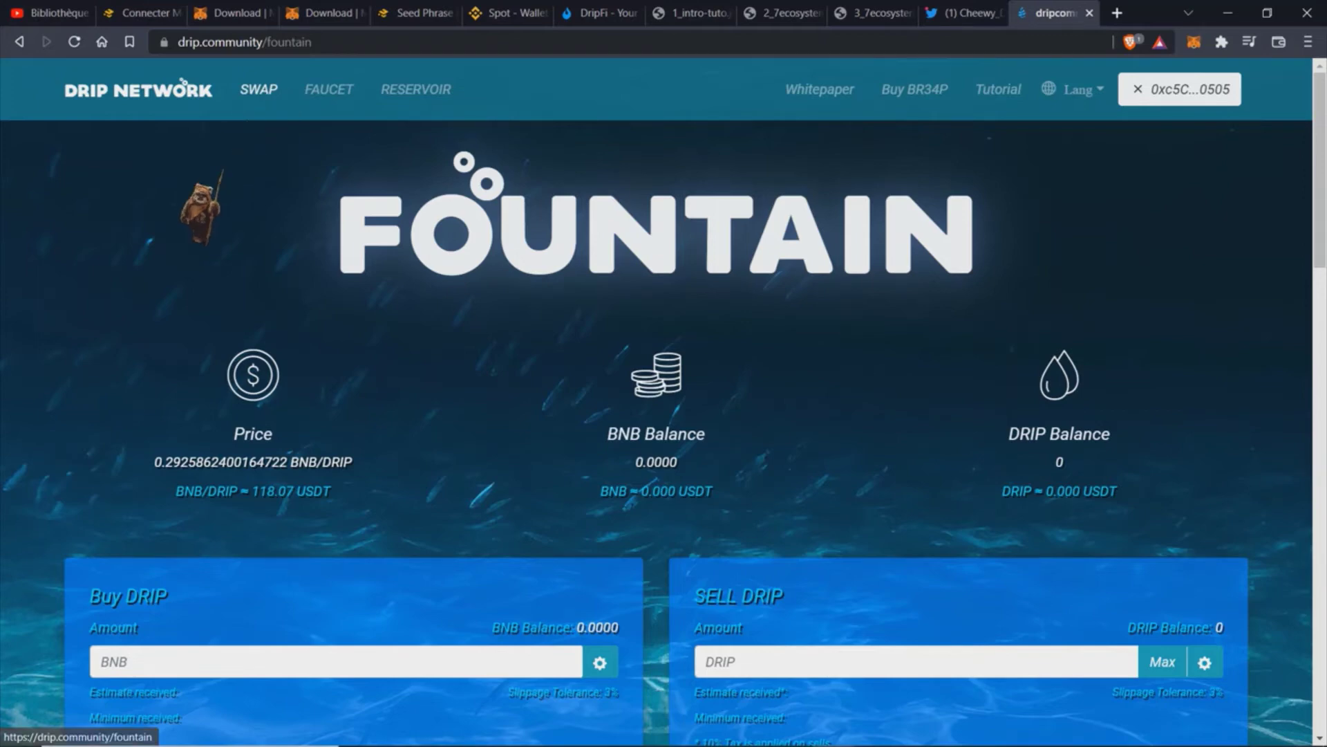
{"action": "scroll", "coordinate": [283, 341], "scroll_direction": "down", "scroll_amount": 3}
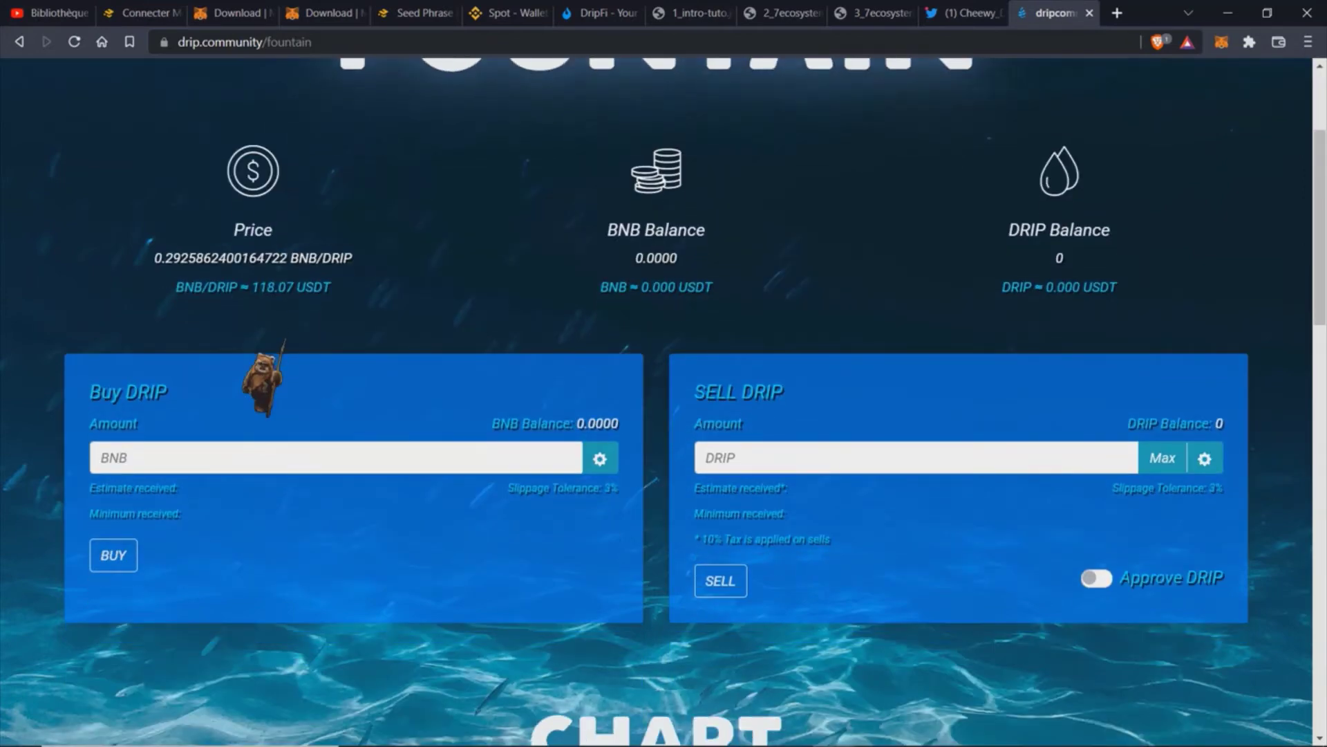
{"action": "scroll", "coordinate": [283, 341], "scroll_direction": "down", "scroll_amount": 1}
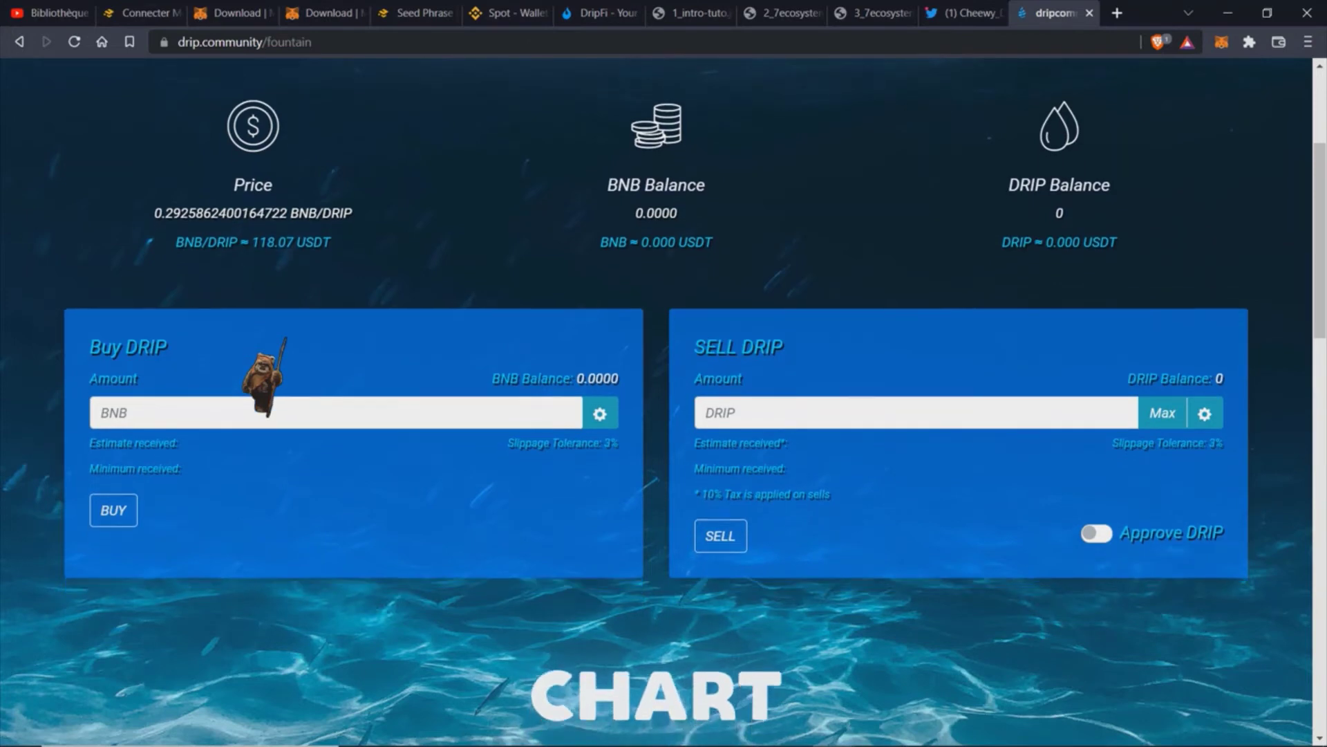
{"action": "scroll", "coordinate": [284, 340], "scroll_direction": "down", "scroll_amount": 1}
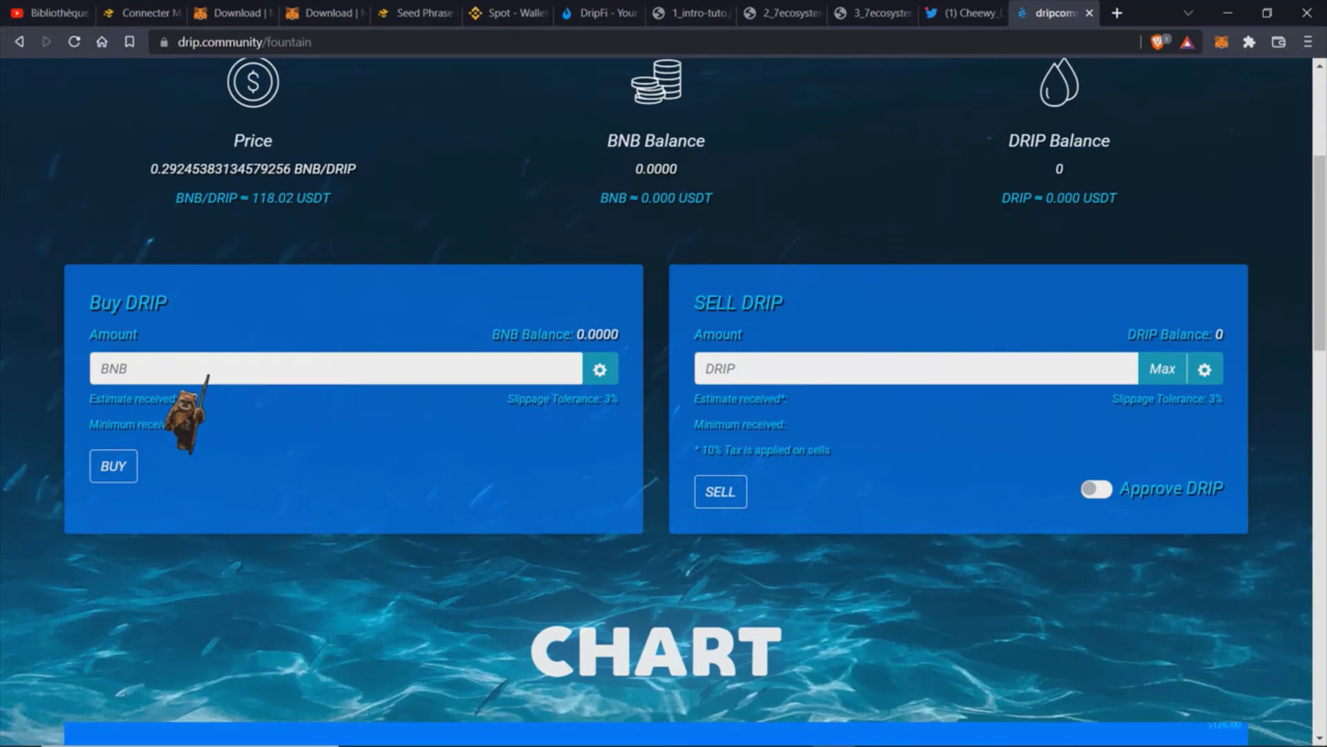
{"action": "type", "text": "1"}
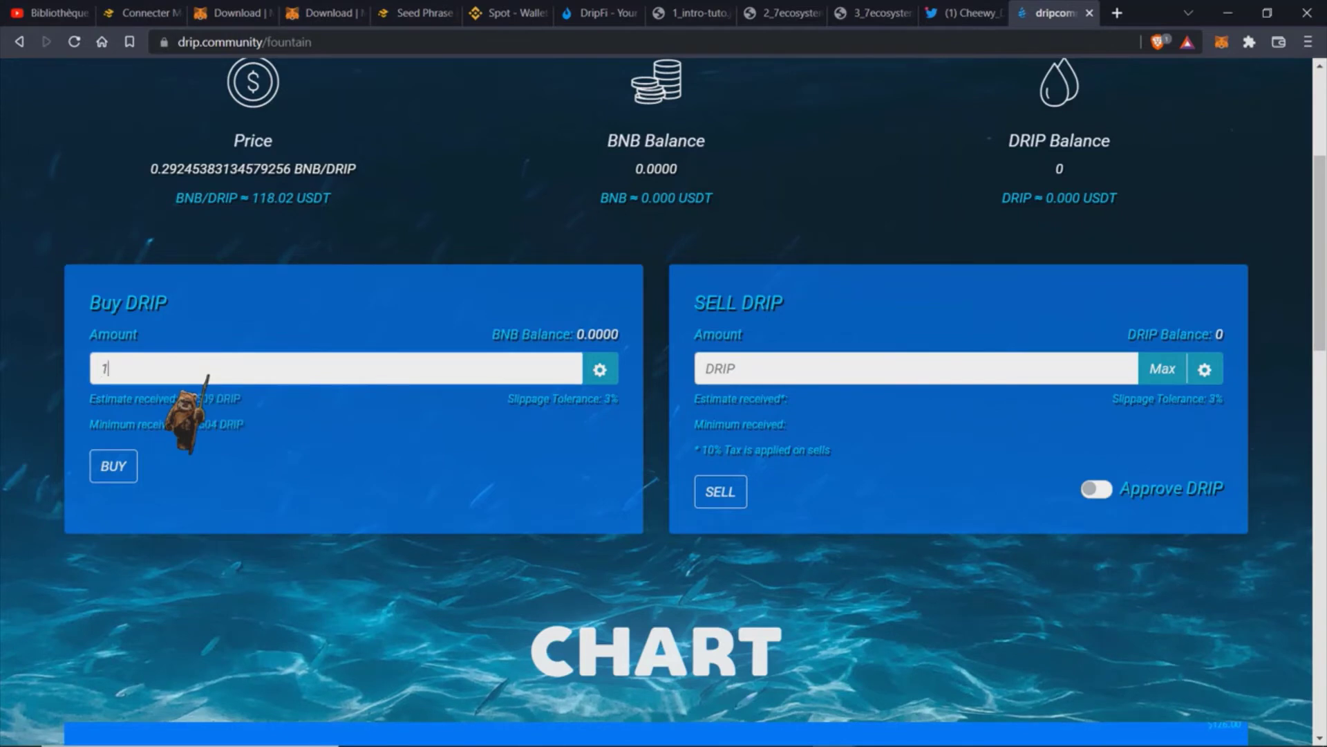
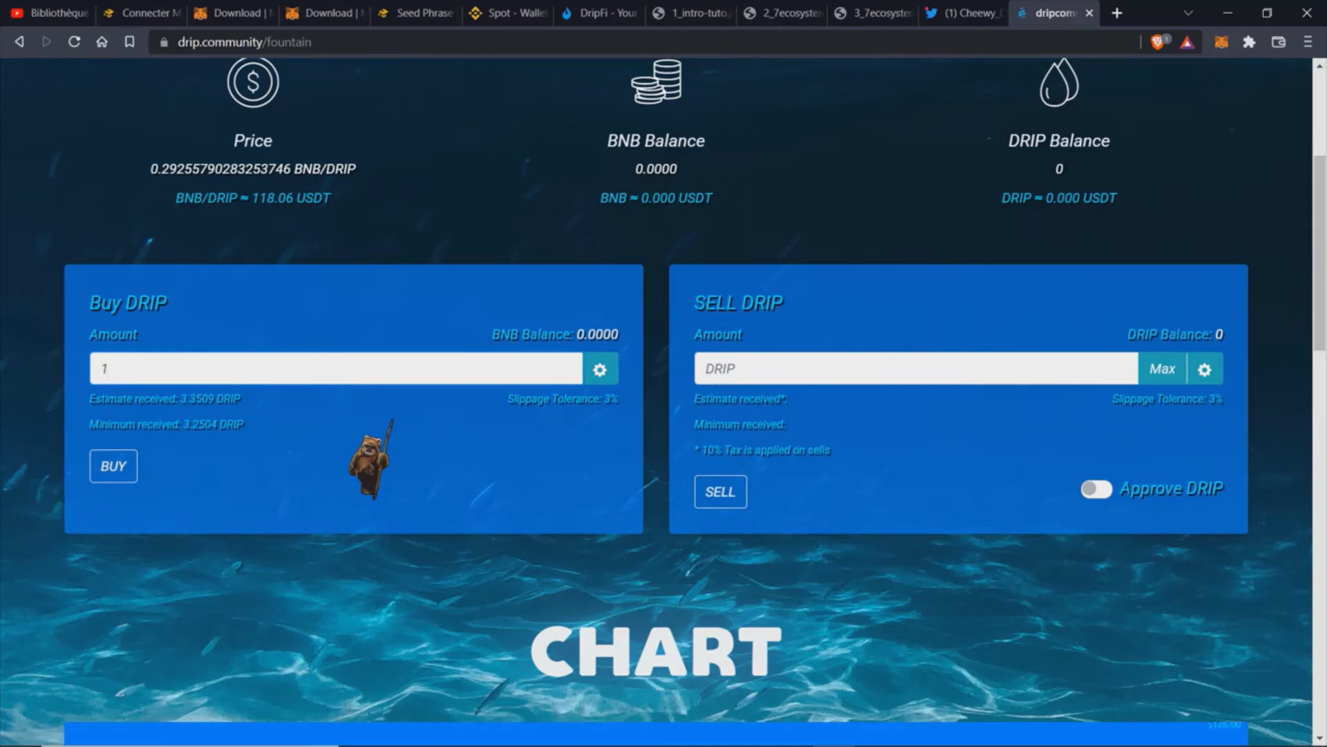
Step: Switch to the DripFi earnings calculator projecting 23.42 DRIP after 90 days from 10 DRIP
{"action": "left_click", "coordinate": [619, 11]}
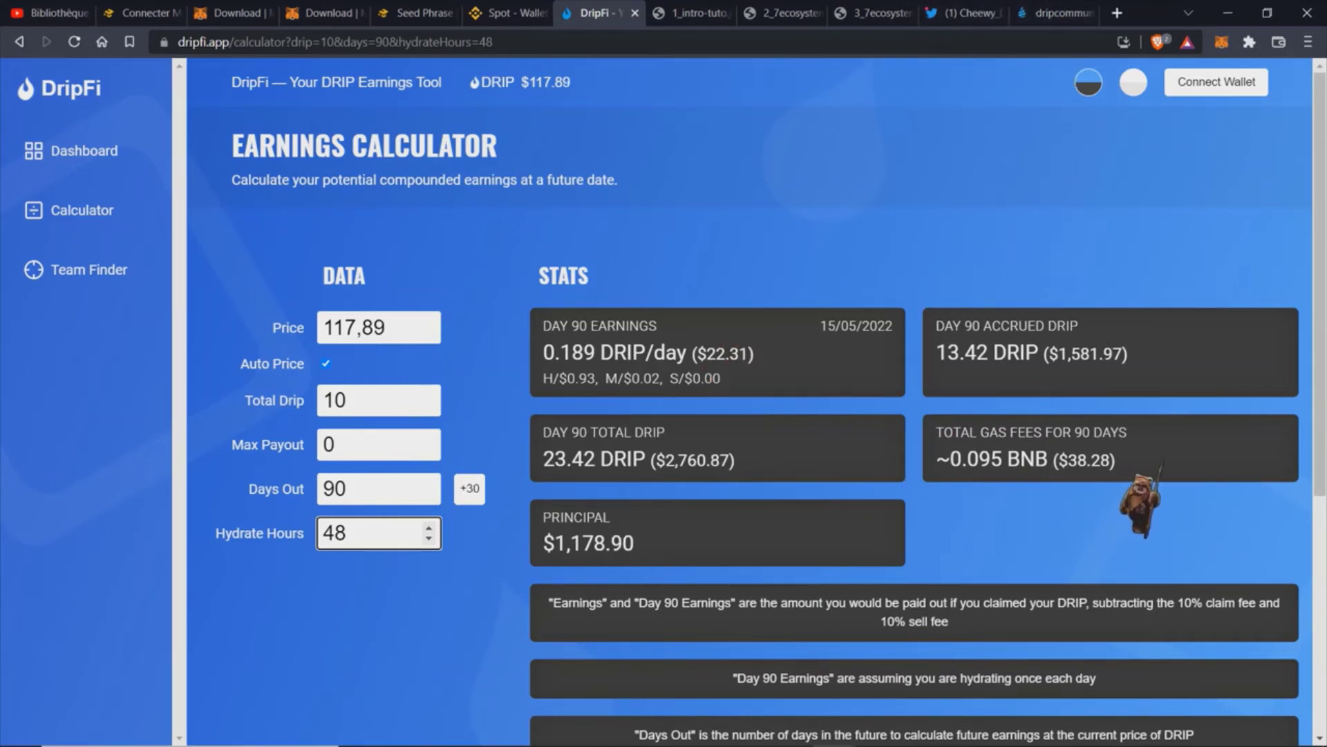
Step: Compare gas fees at 24 hydrate hours, restore 48 hours, and return to the Drip Fountain
{"action": "double_click", "coordinate": [397, 532]}
{"action": "type", "text": "24"}
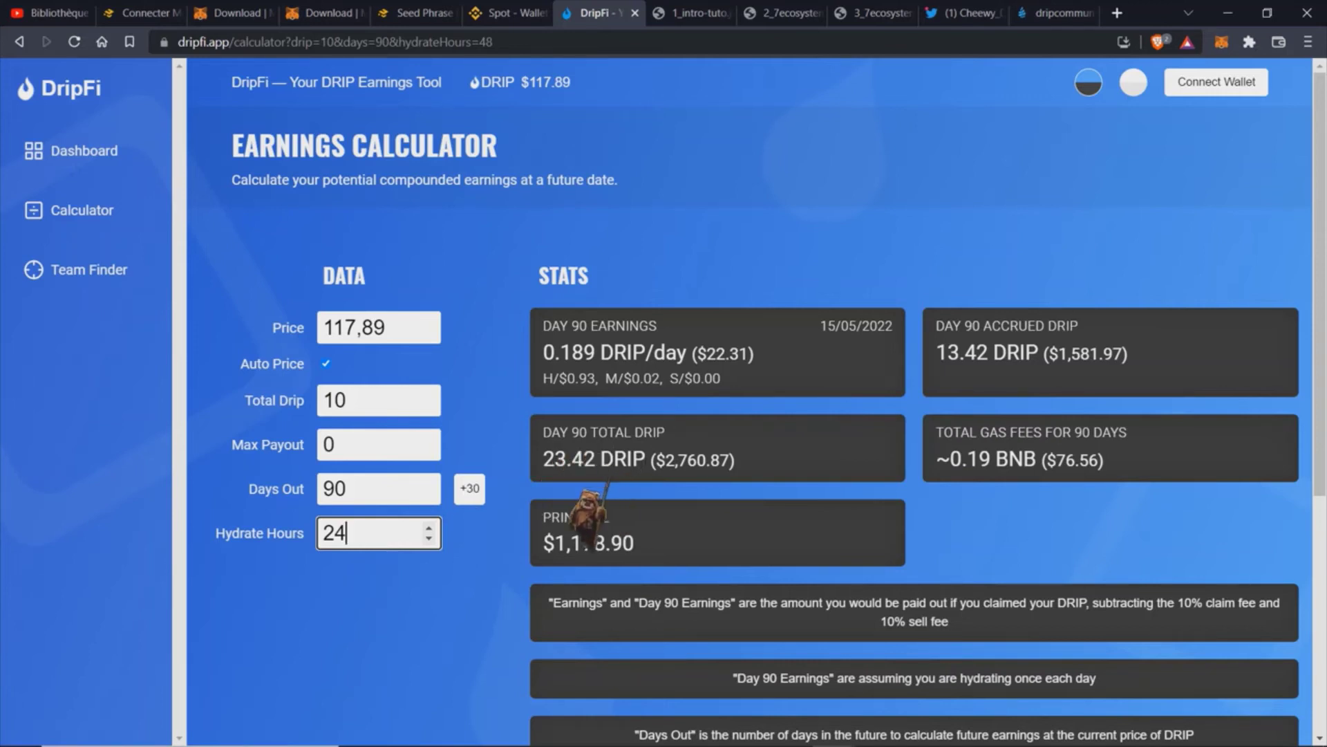
{"action": "double_click", "coordinate": [391, 529]}
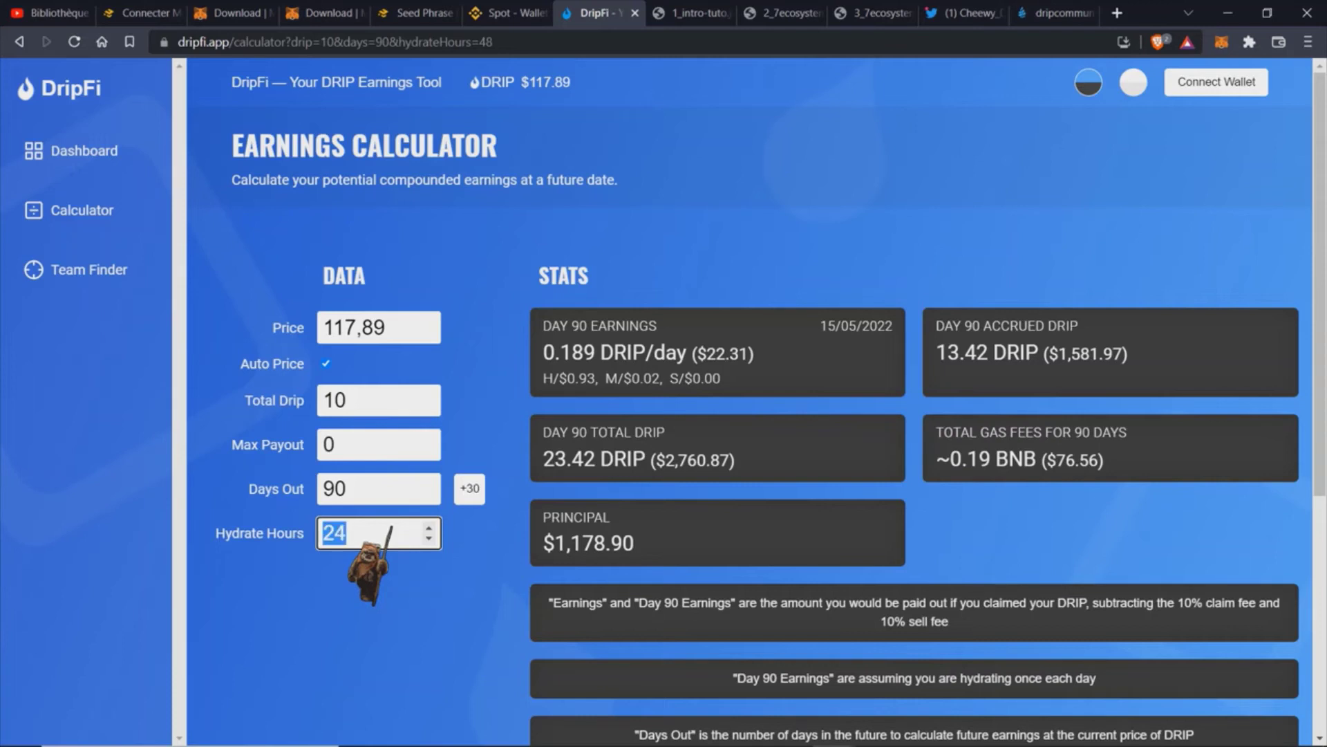
{"action": "type", "text": "48"}
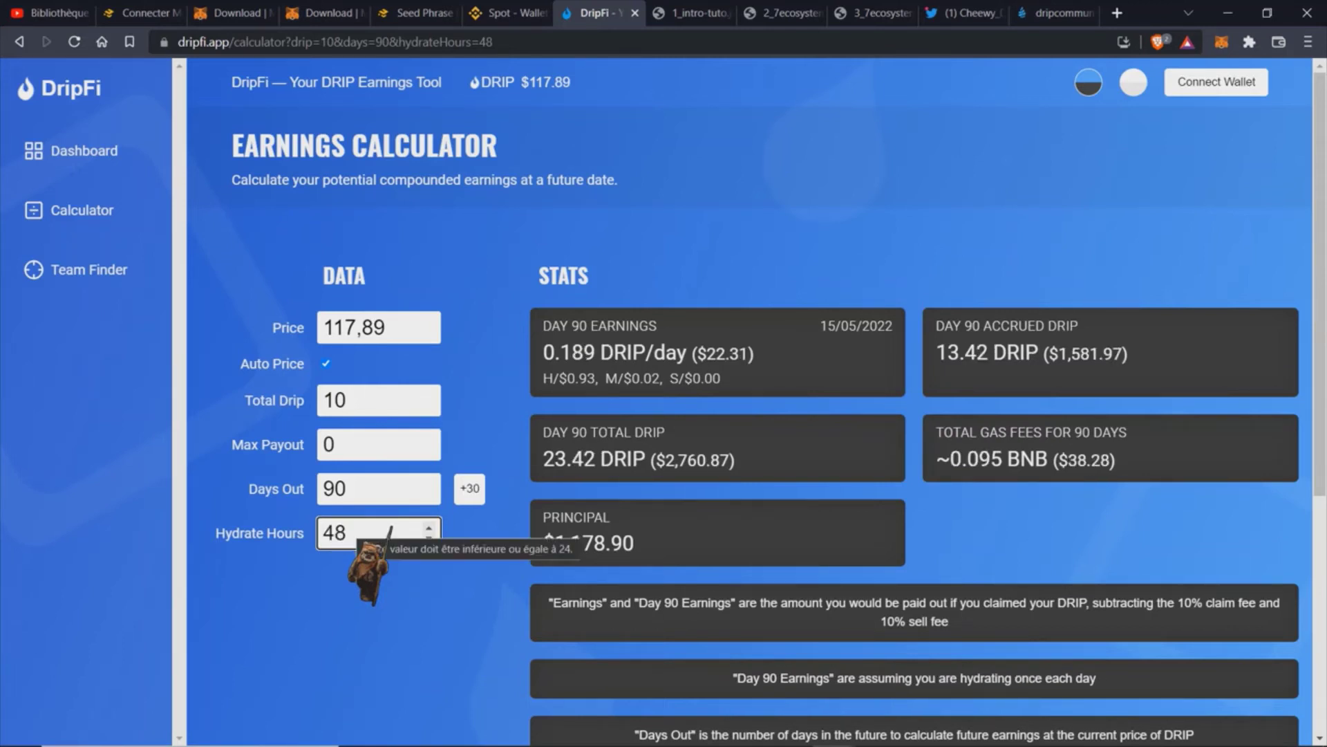
{"action": "left_click", "coordinate": [1051, 13]}
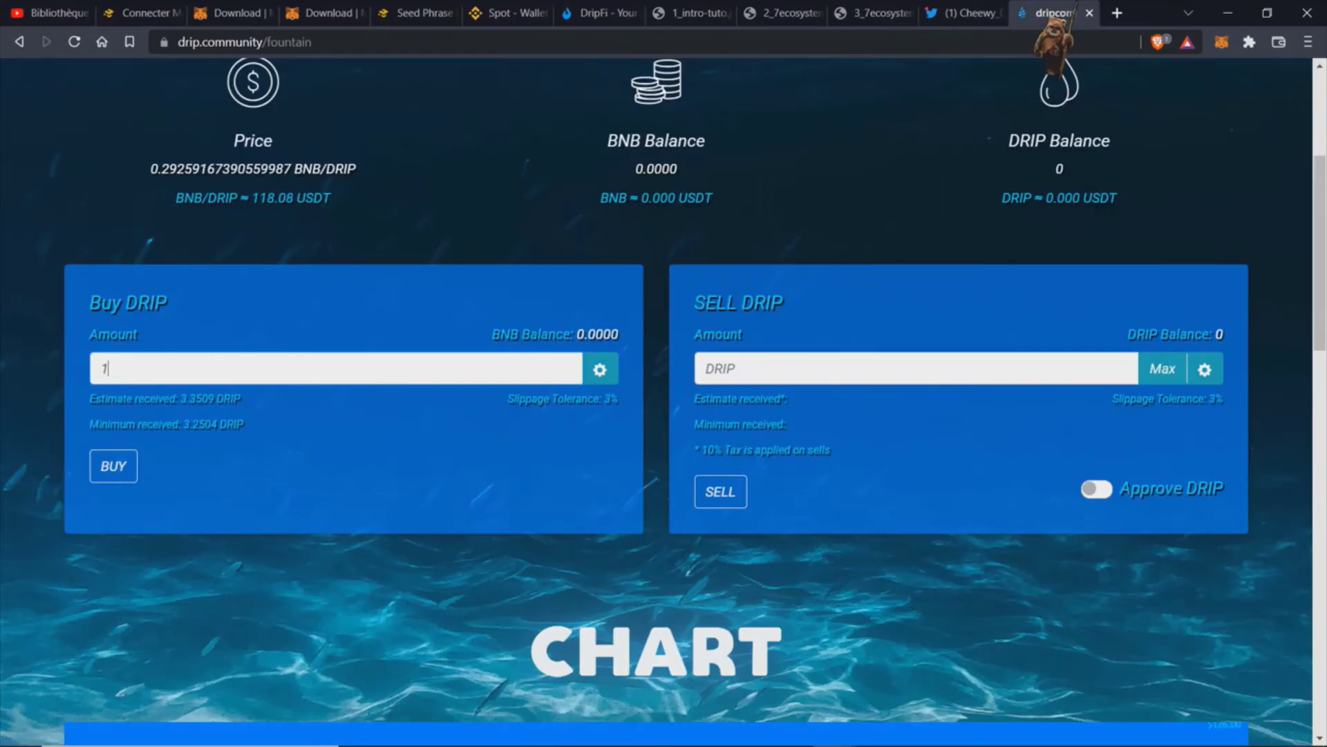
Step: Set the 1 BNB Buy DRIP slippage tolerance to 1%, raising minimum received to 3.3143 DRIP
{"action": "left_click", "coordinate": [548, 368]}
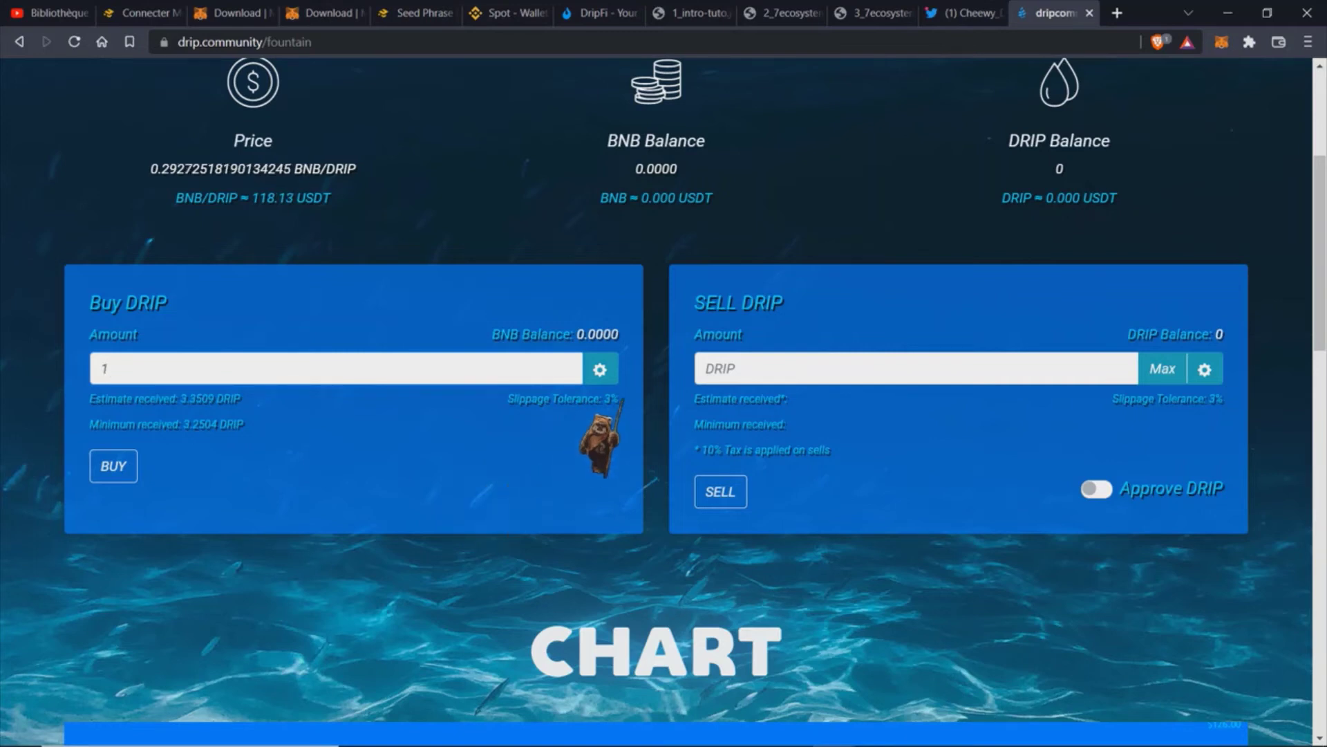
{"action": "left_click", "coordinate": [599, 369]}
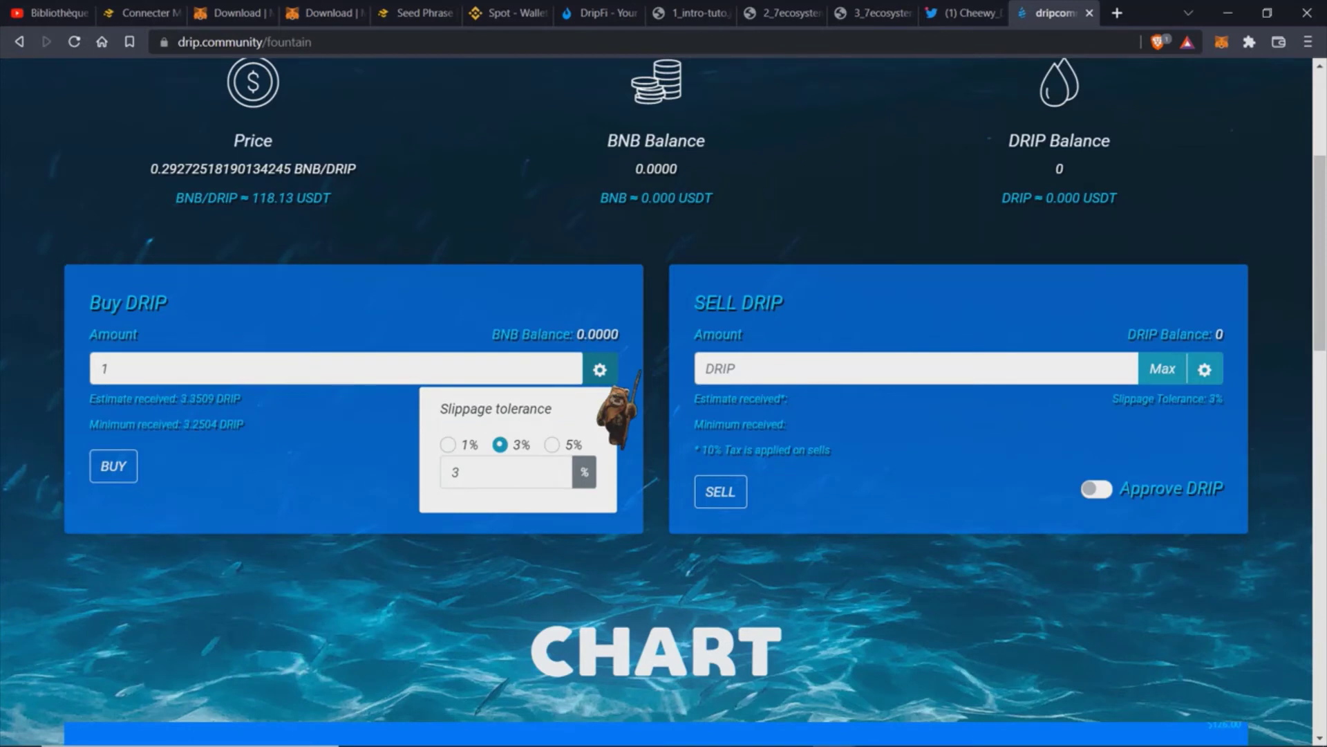
{"action": "left_click", "coordinate": [448, 444]}
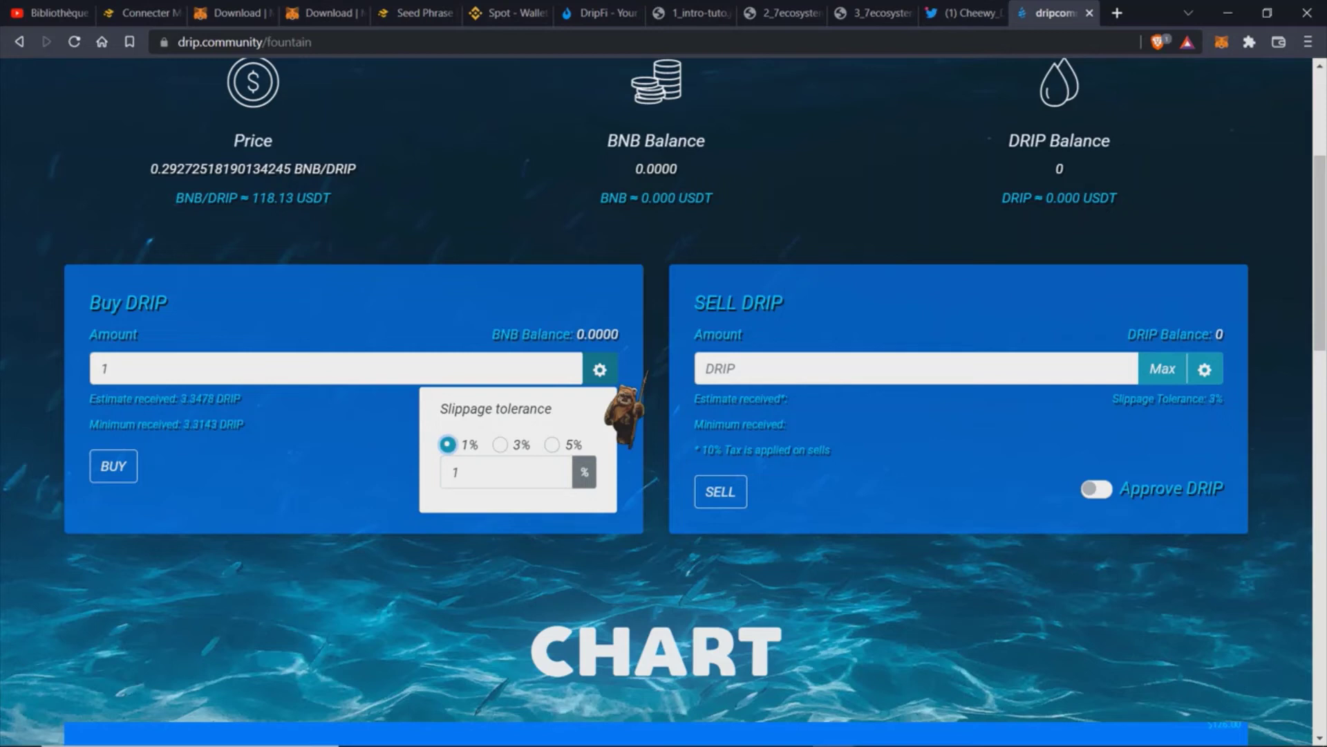
{"action": "left_click", "coordinate": [603, 380]}
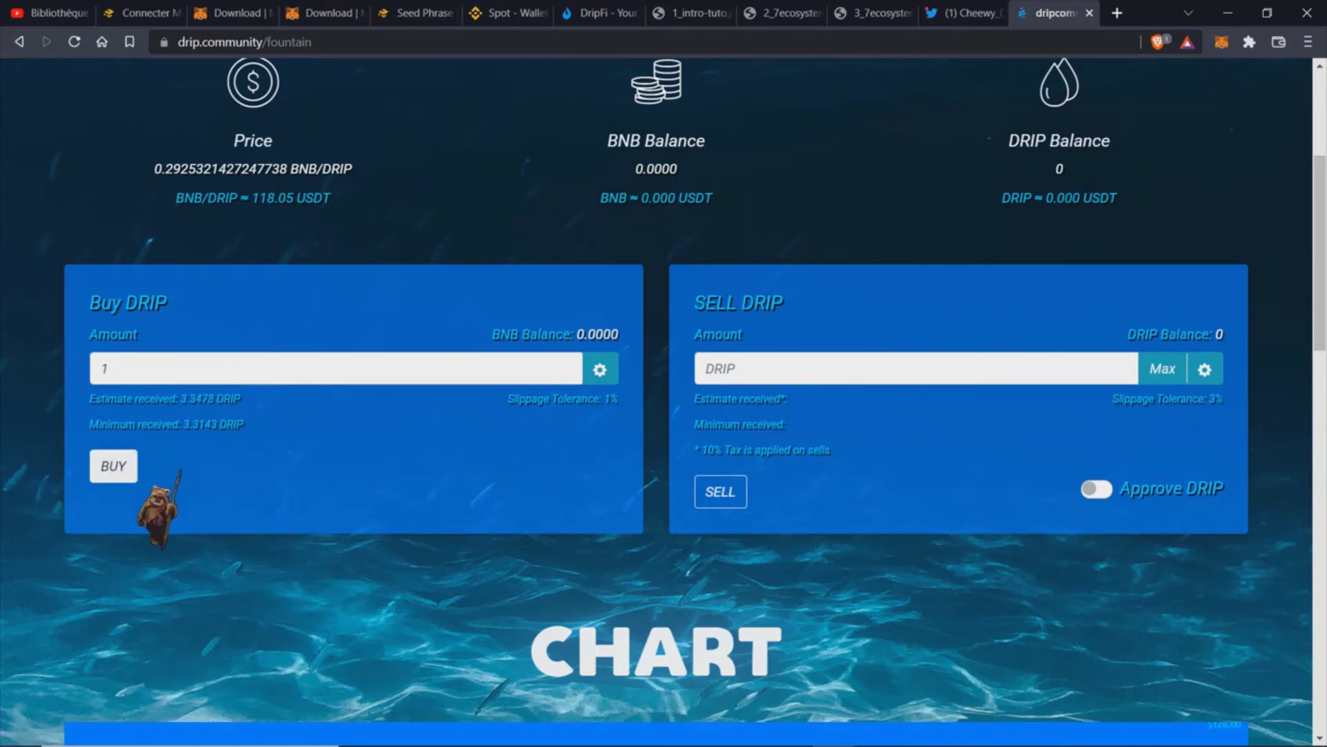
{"action": "left_click", "coordinate": [116, 466]}
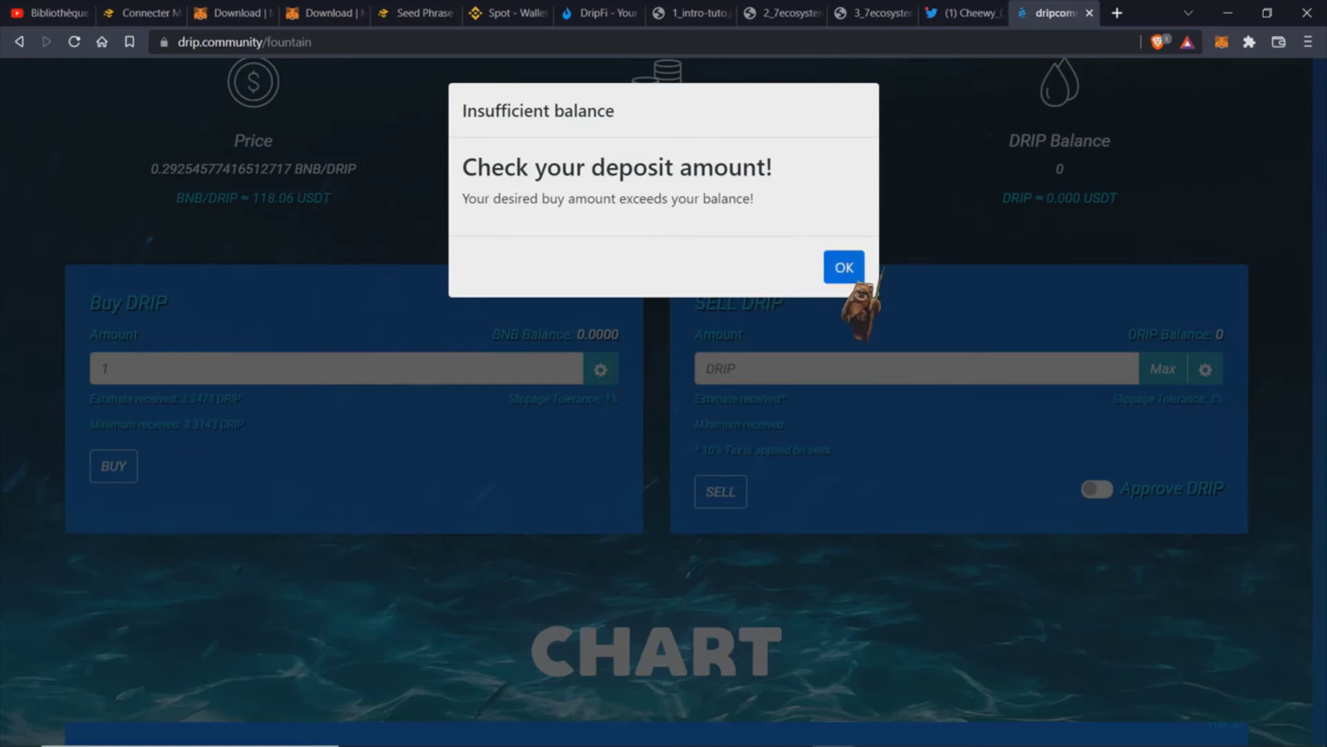
{"action": "left_click", "coordinate": [844, 267]}
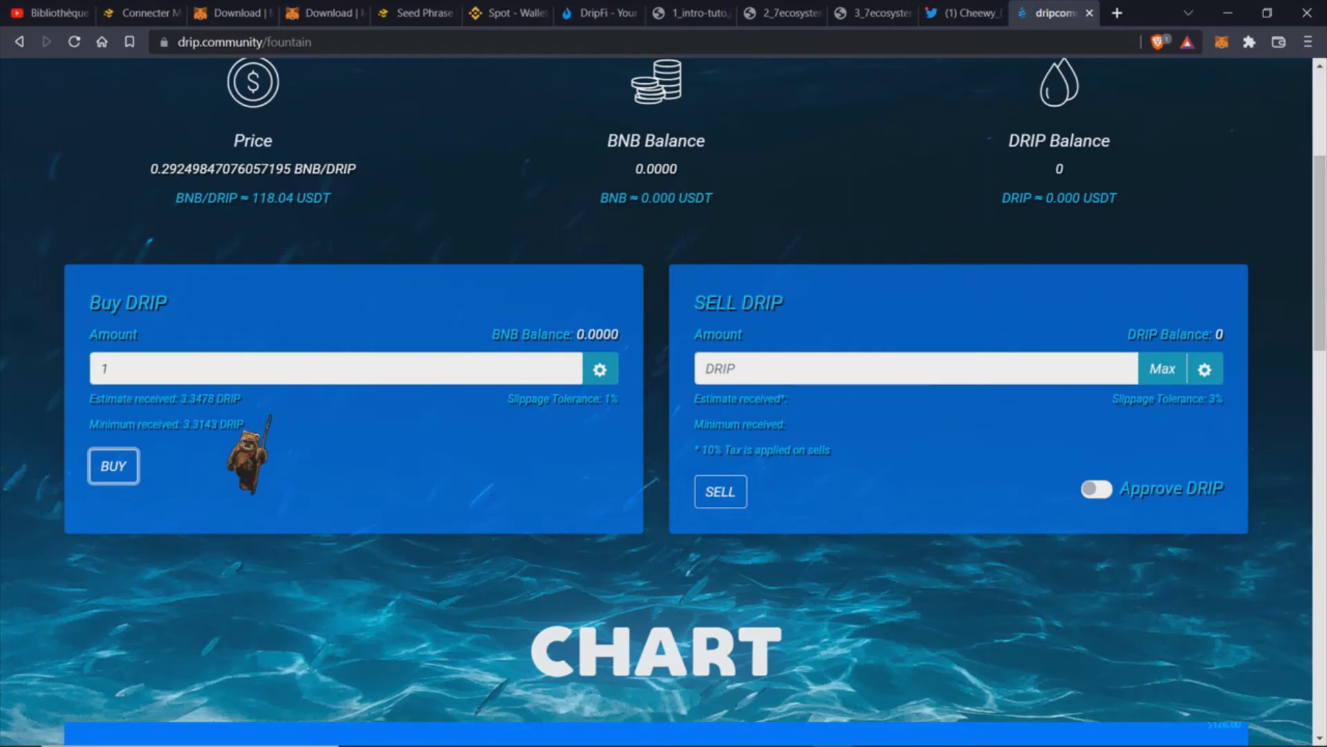
{"action": "scroll", "coordinate": [422, 281], "scroll_direction": "up", "scroll_amount": 4}
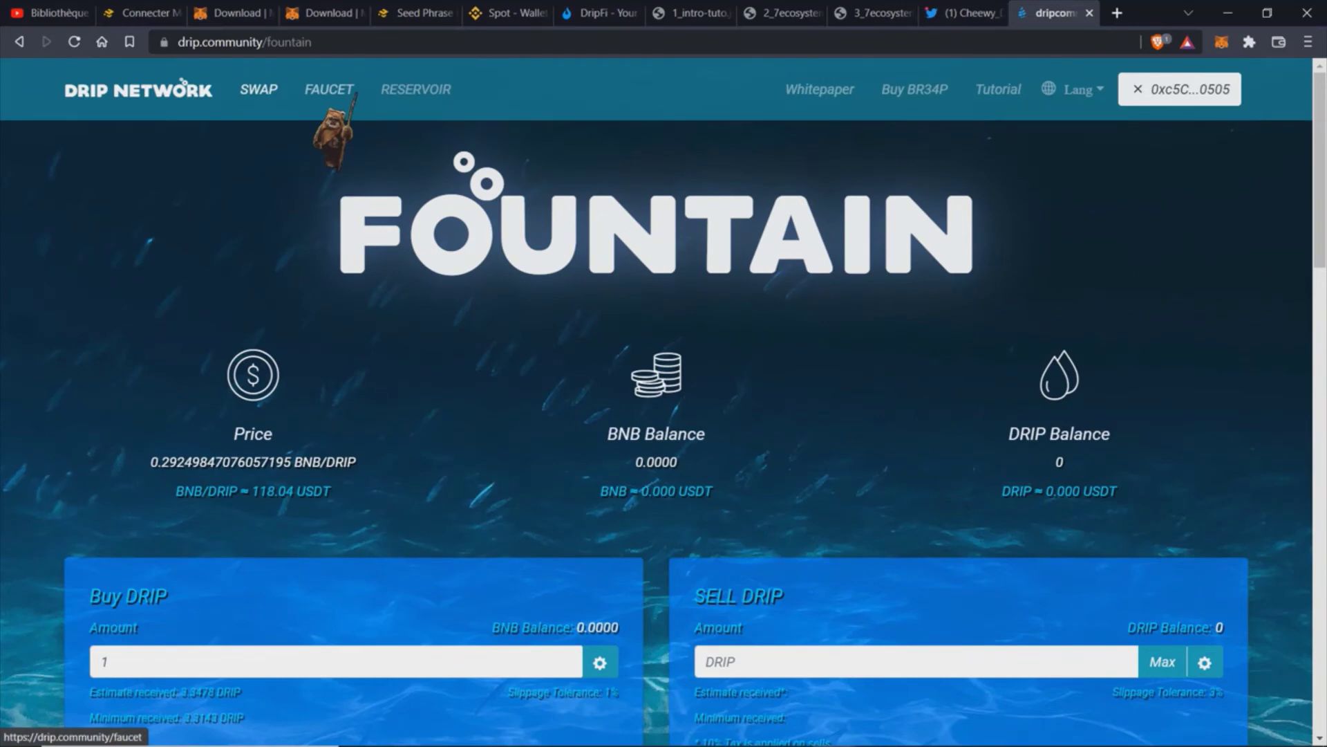
Step: Move between the Faucet and Fountain pages, ending on the Faucet with all DRIP balances at 0.000
{"action": "left_click", "coordinate": [353, 92]}
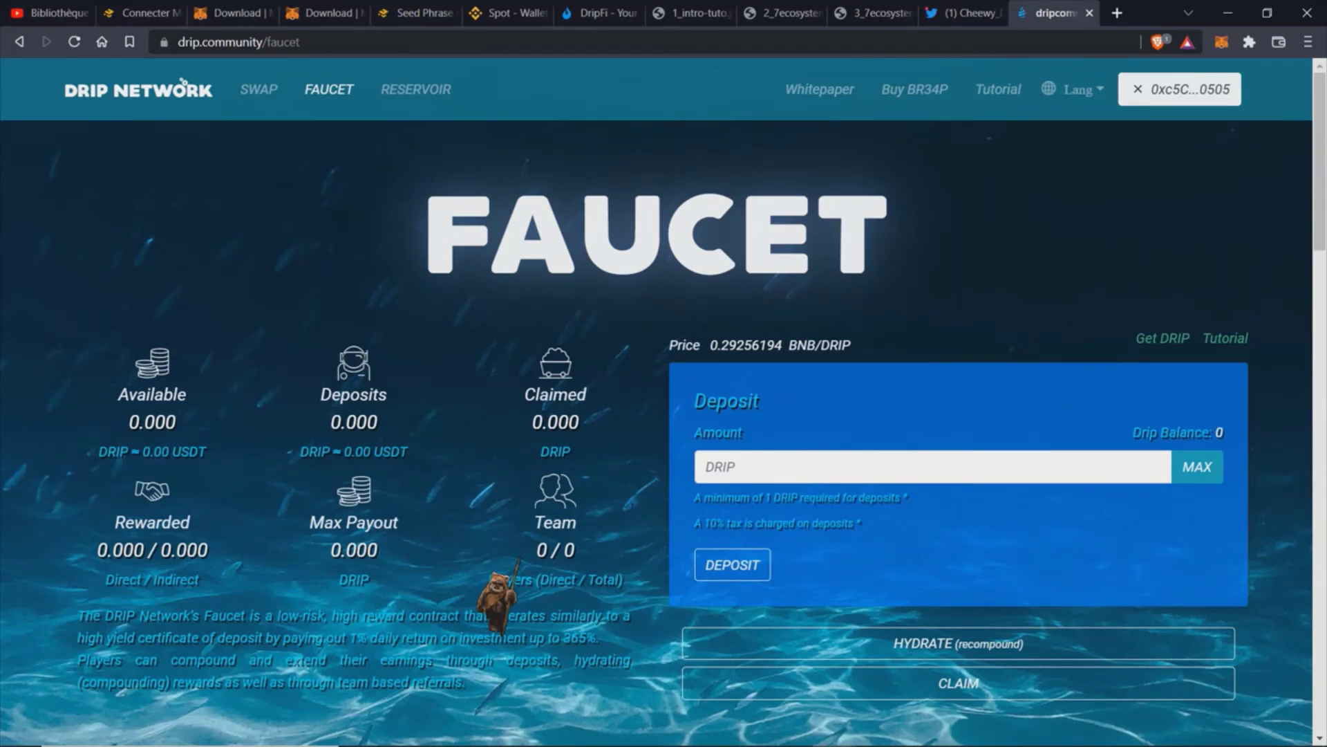
{"action": "scroll", "coordinate": [543, 553], "scroll_direction": "down", "scroll_amount": 3}
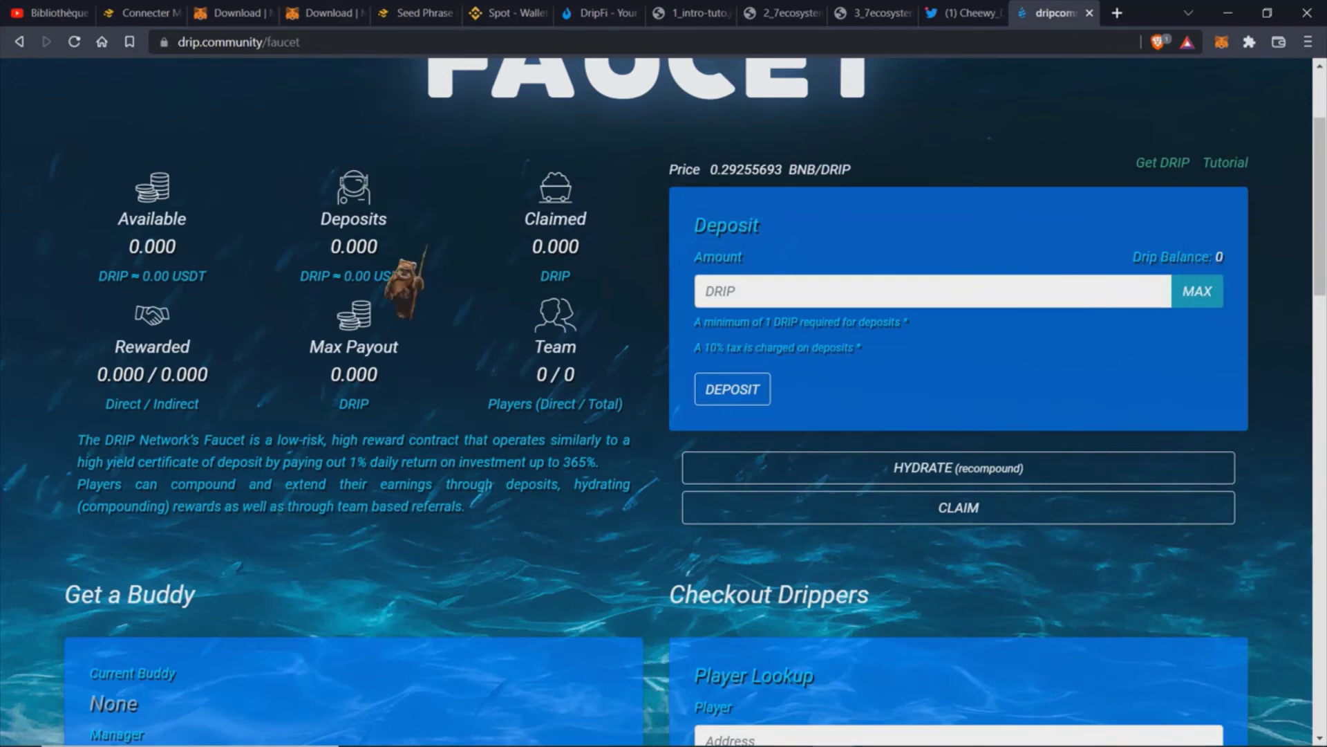
{"action": "scroll", "coordinate": [304, 339], "scroll_direction": "up", "scroll_amount": 3}
{"action": "left_click", "coordinate": [270, 88]}
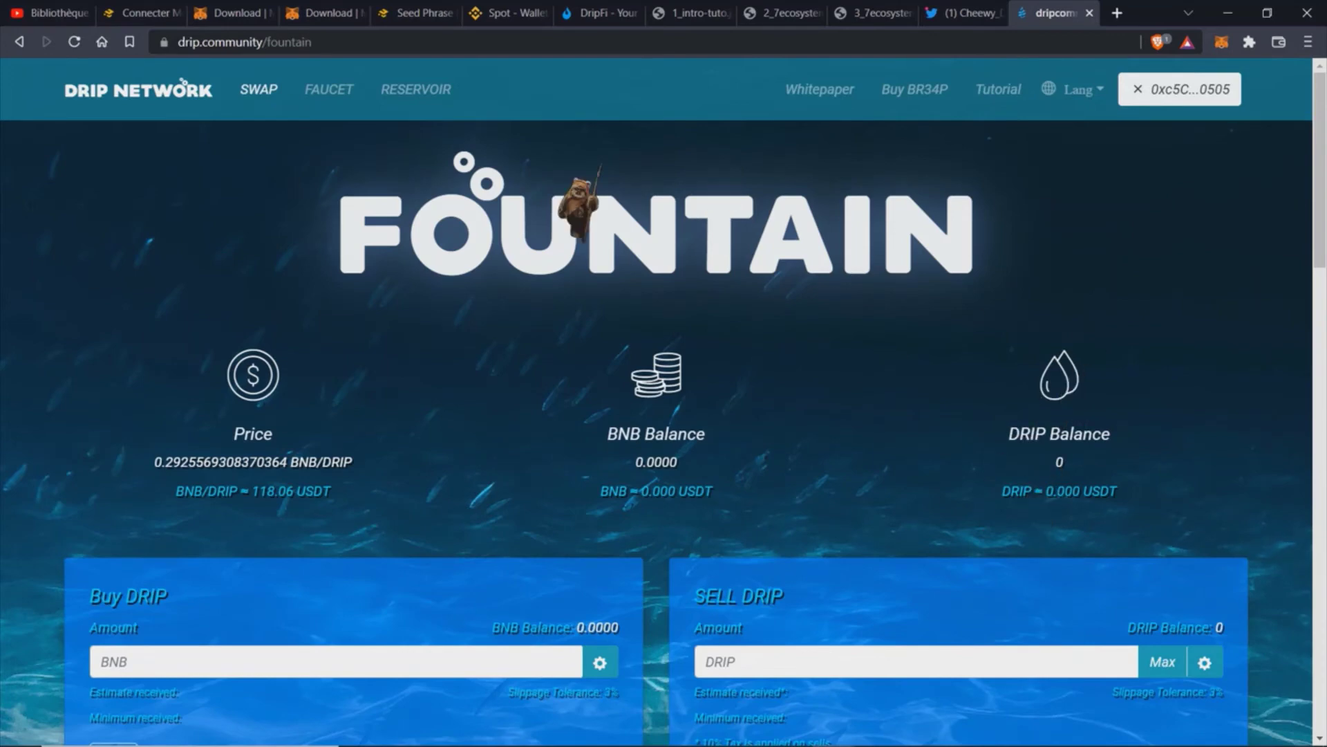
{"action": "left_click", "coordinate": [349, 89]}
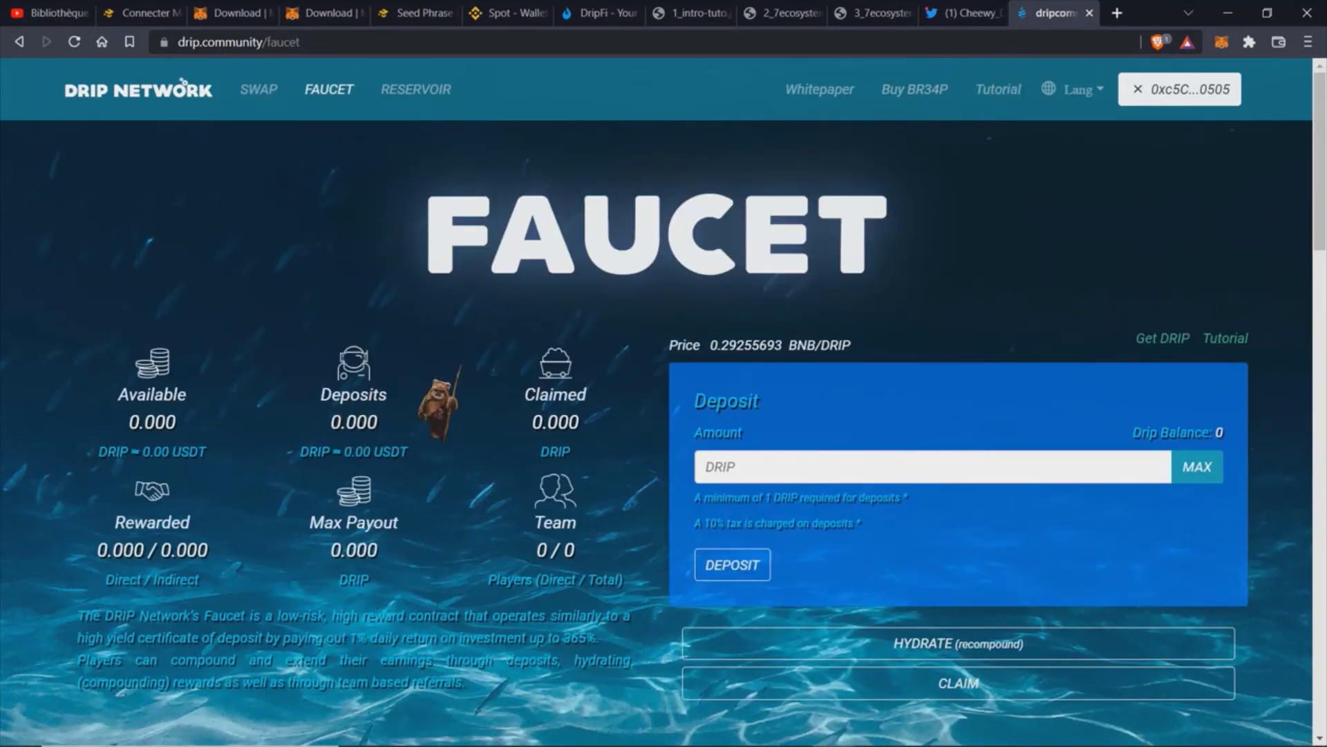
{"action": "scroll", "coordinate": [453, 405], "scroll_direction": "down", "scroll_amount": 2}
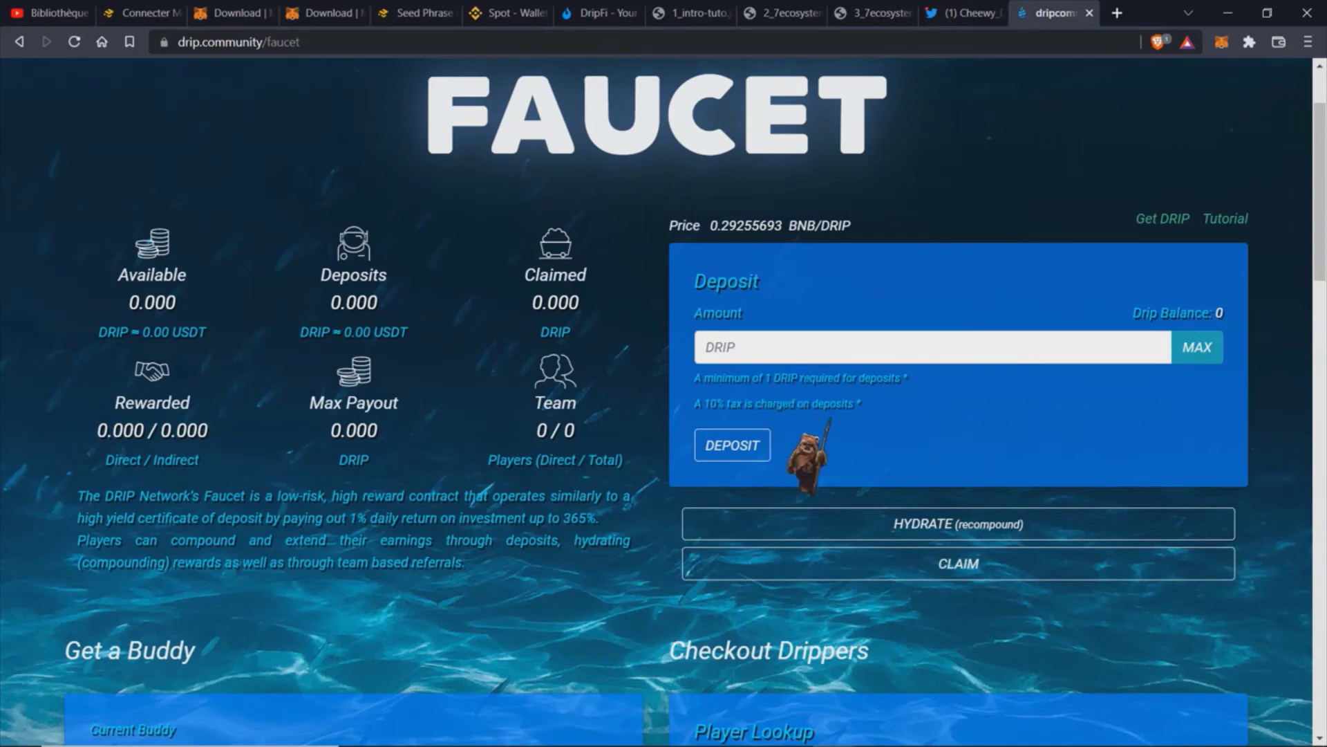
Step: Try the maximum DRIP deposit amount, then return to the top of the Faucet's Deposit panel
{"action": "left_click", "coordinate": [1202, 356]}
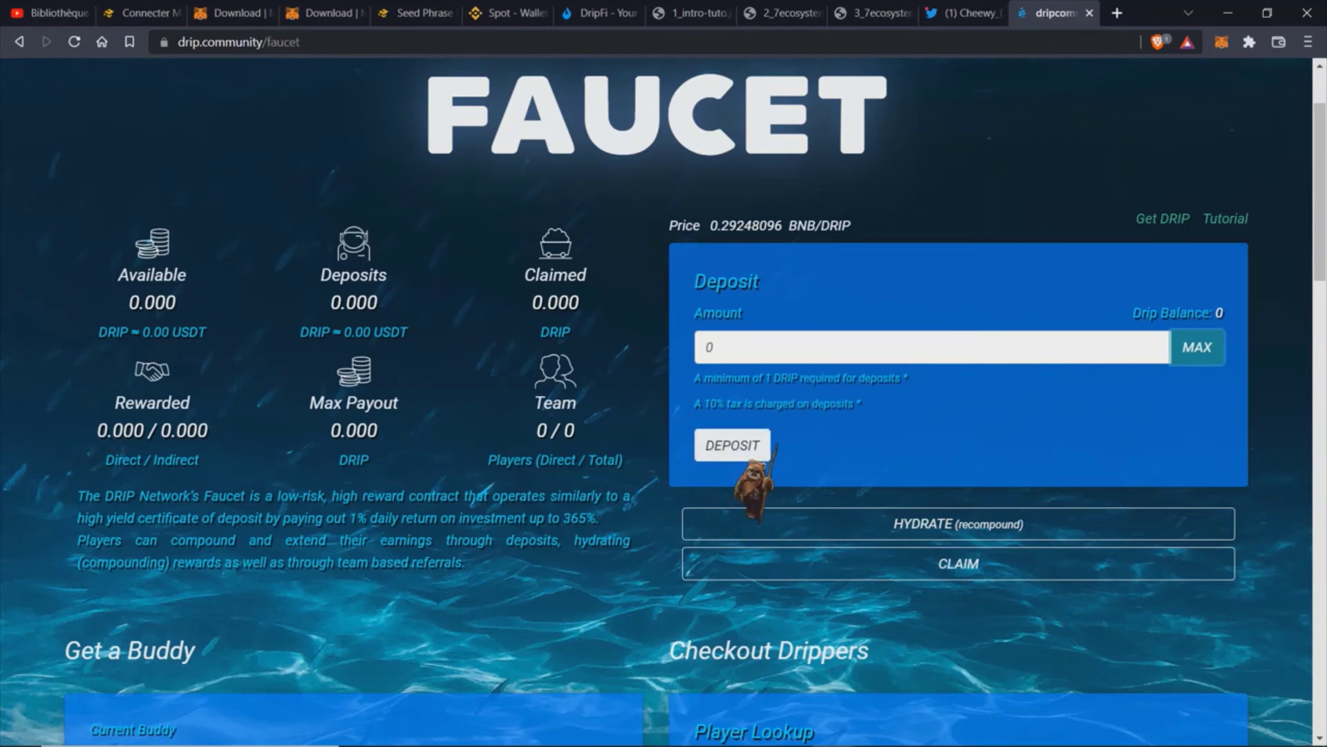
{"action": "left_click", "coordinate": [780, 346]}
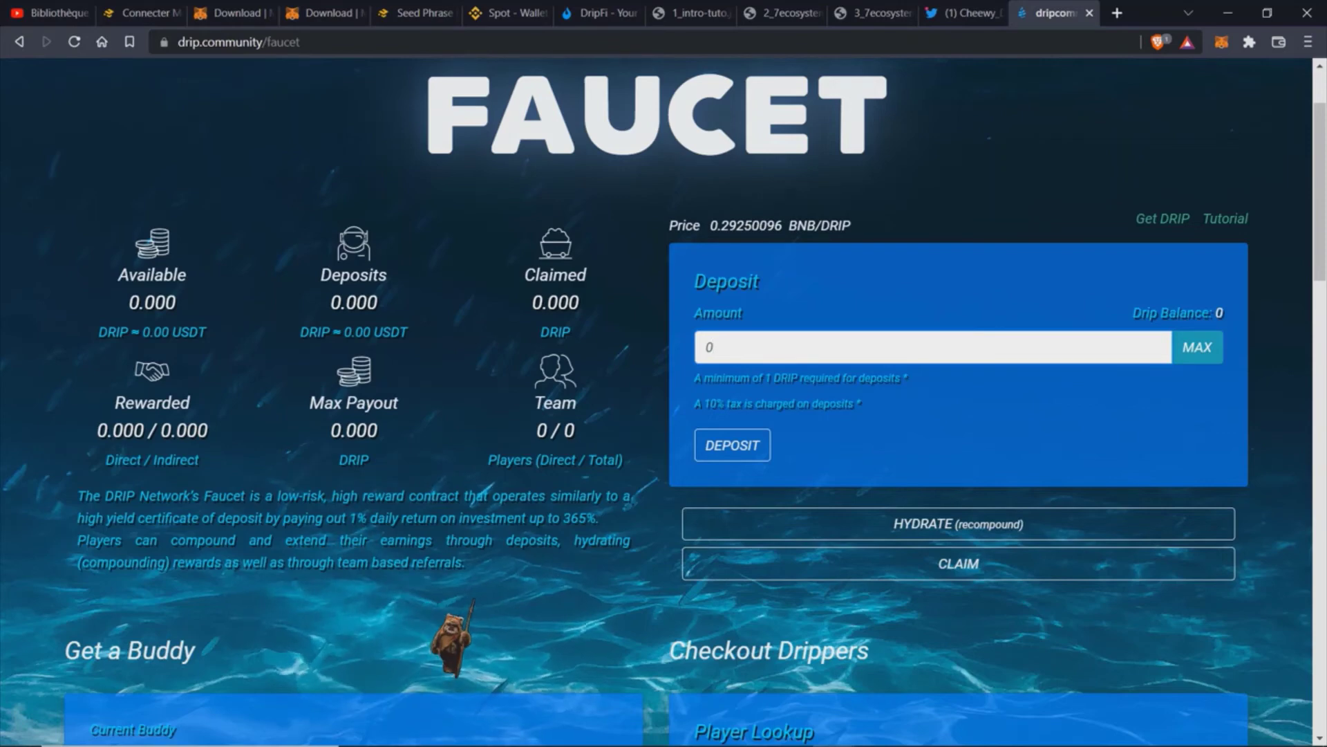
{"action": "scroll", "coordinate": [581, 388], "scroll_direction": "up", "scroll_amount": 2}
{"action": "scroll", "coordinate": [615, 408], "scroll_direction": "down", "scroll_amount": 3}
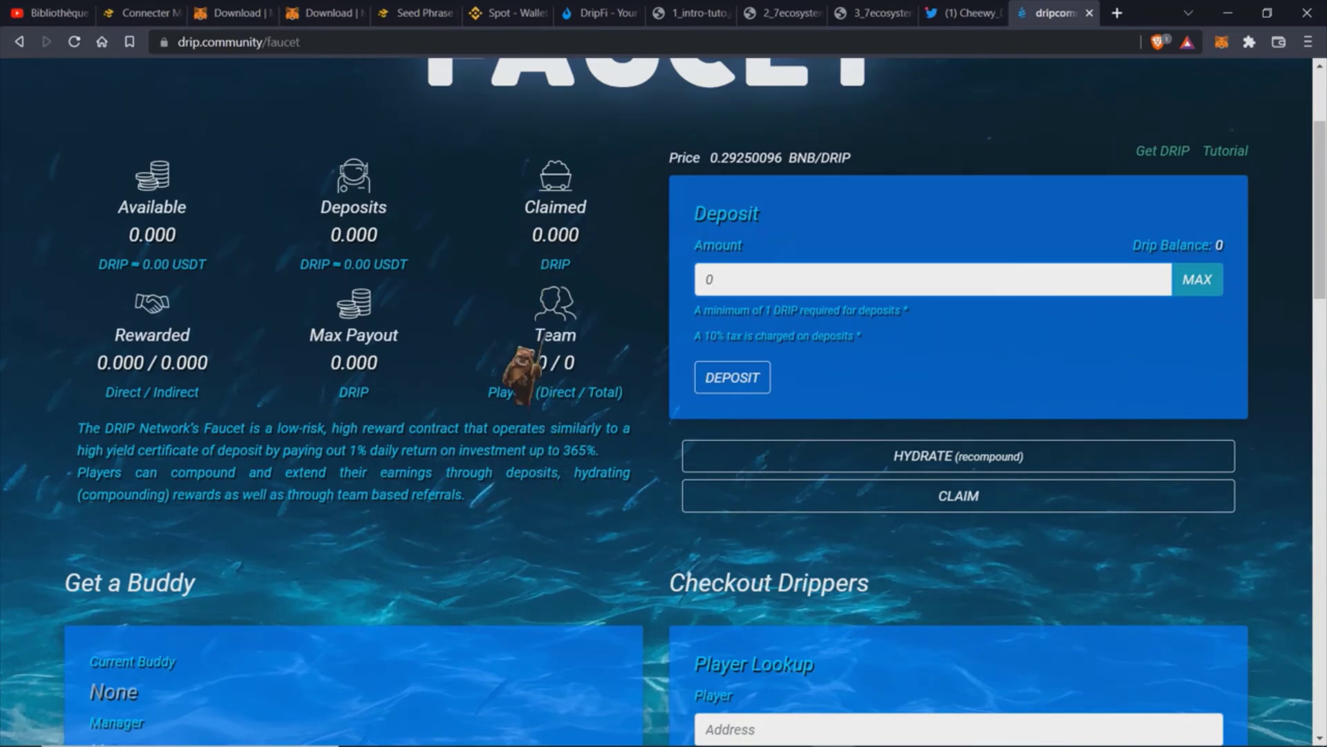
{"action": "scroll", "coordinate": [564, 346], "scroll_direction": "up", "scroll_amount": 2}
{"action": "scroll", "coordinate": [664, 346], "scroll_direction": "up", "scroll_amount": 1}
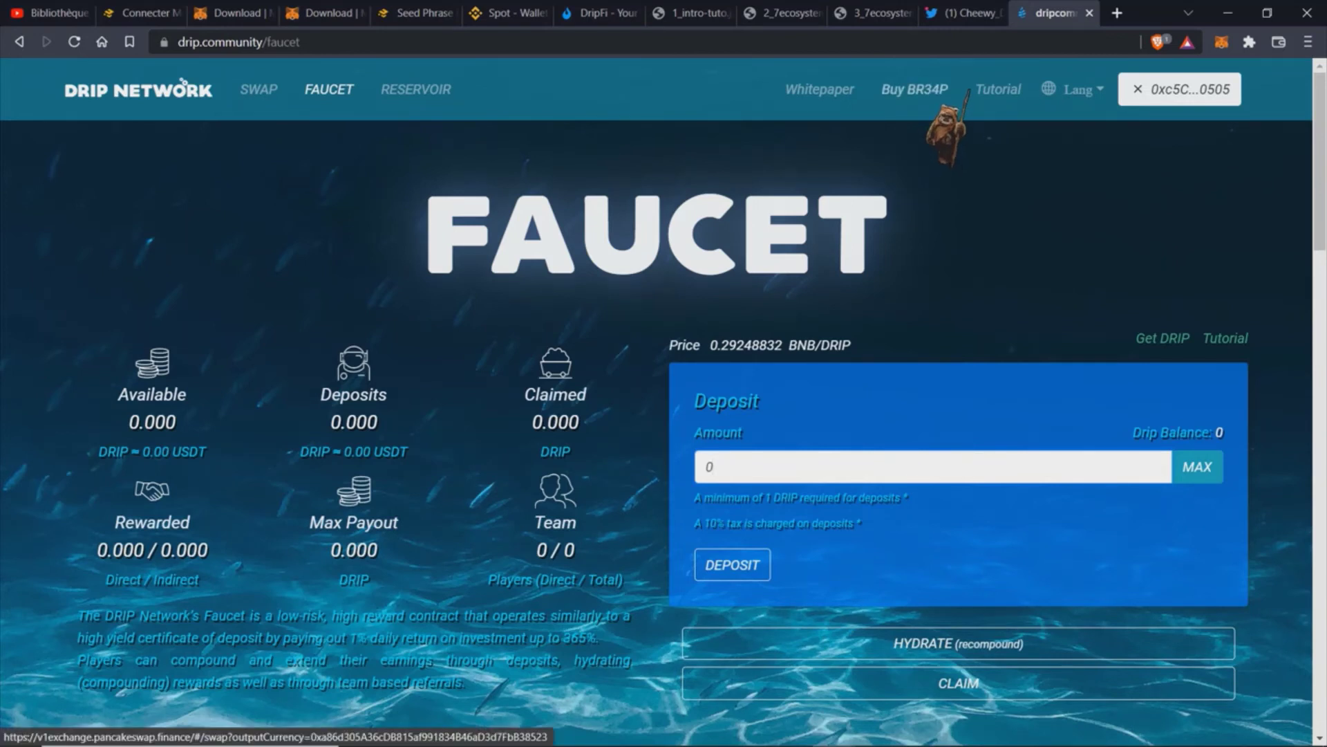
Step: Open the V1 swap for BR34P past the unsupported-V1 warning and view BR34P on BscScan
{"action": "left_click", "coordinate": [926, 89]}
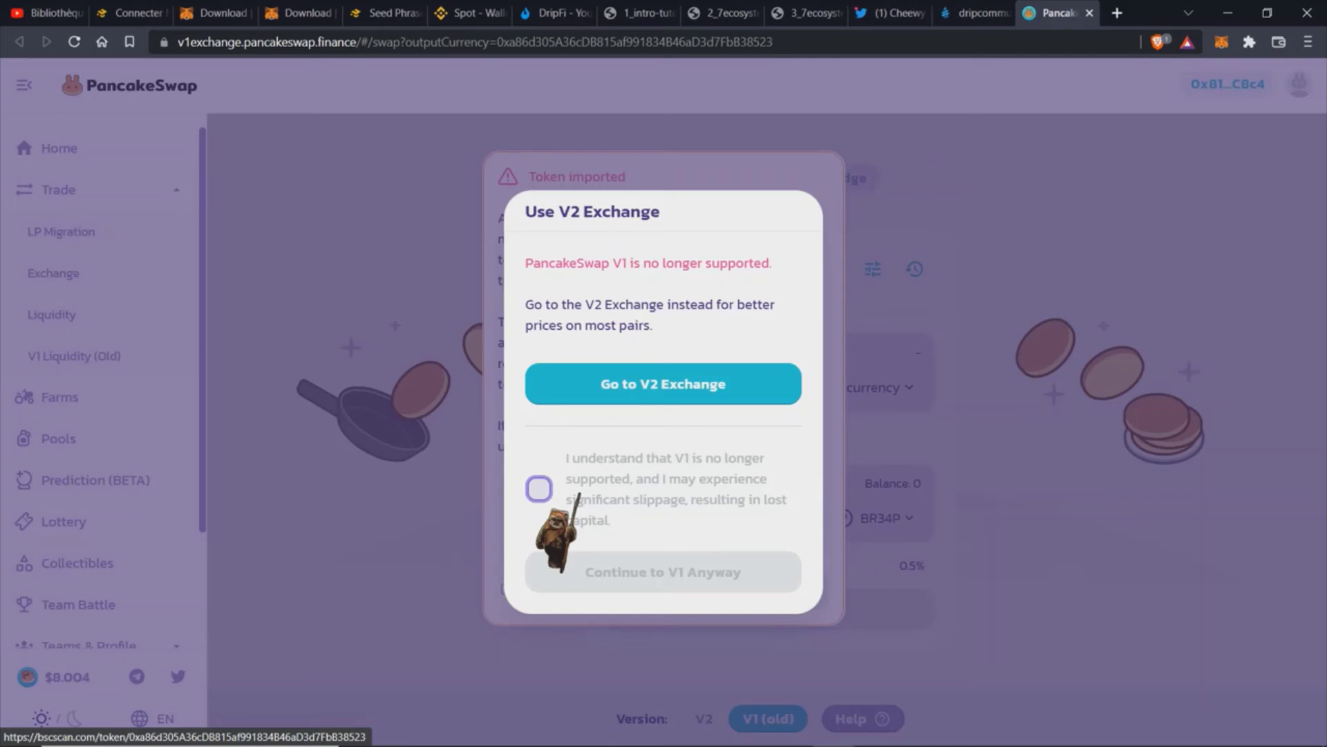
{"action": "left_click", "coordinate": [579, 494]}
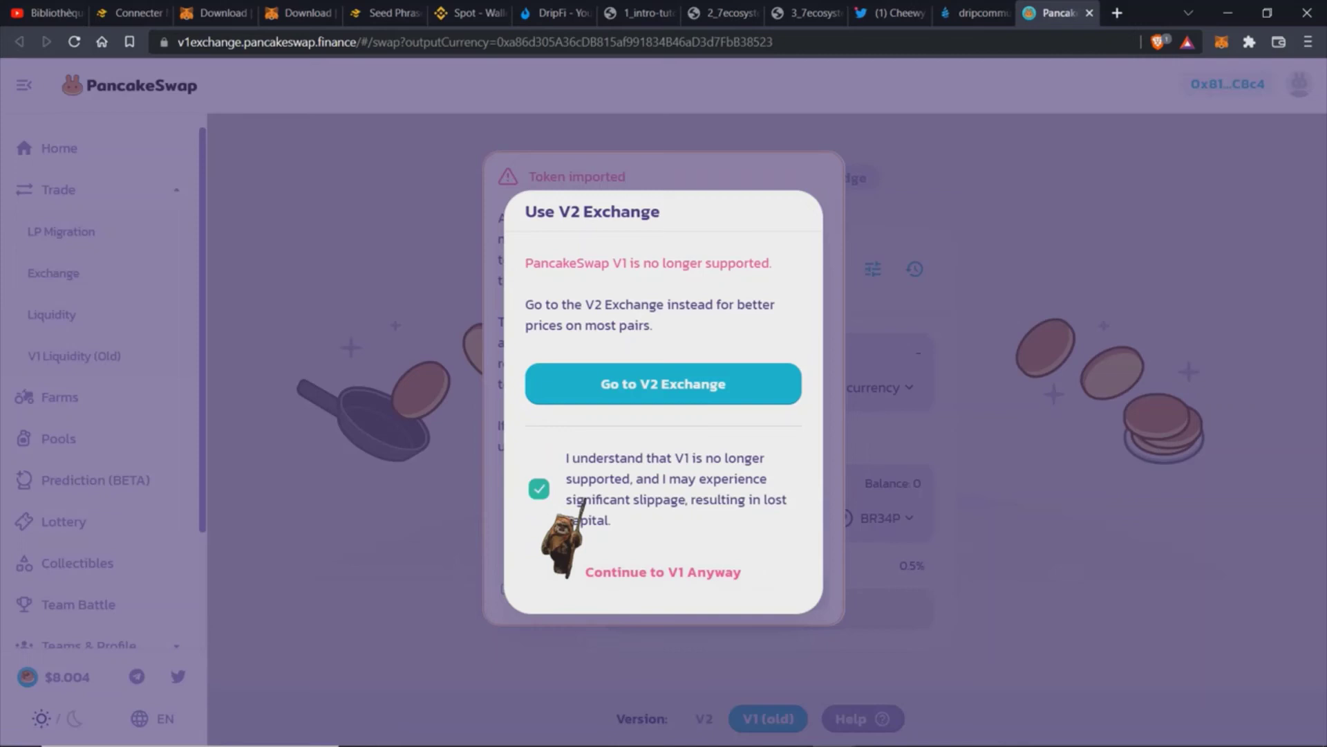
{"action": "left_click", "coordinate": [679, 577]}
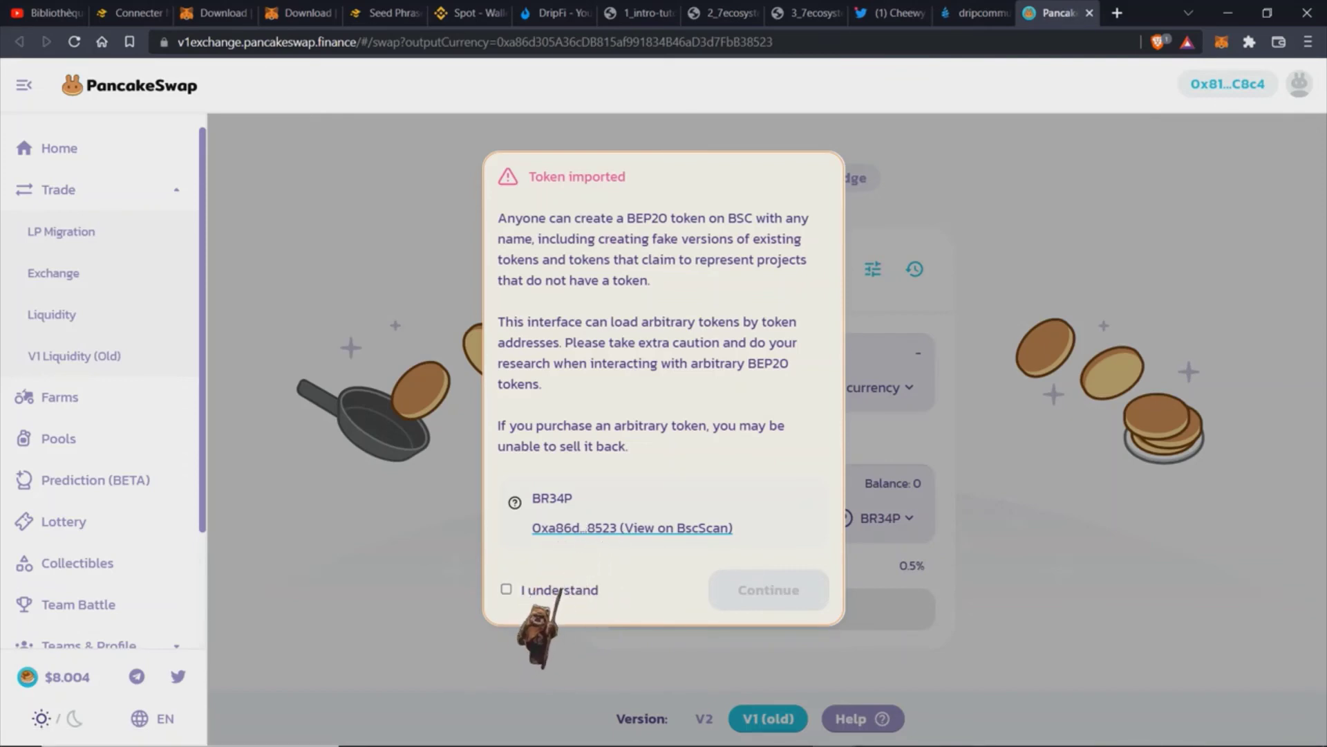
{"action": "left_click", "coordinate": [652, 528]}
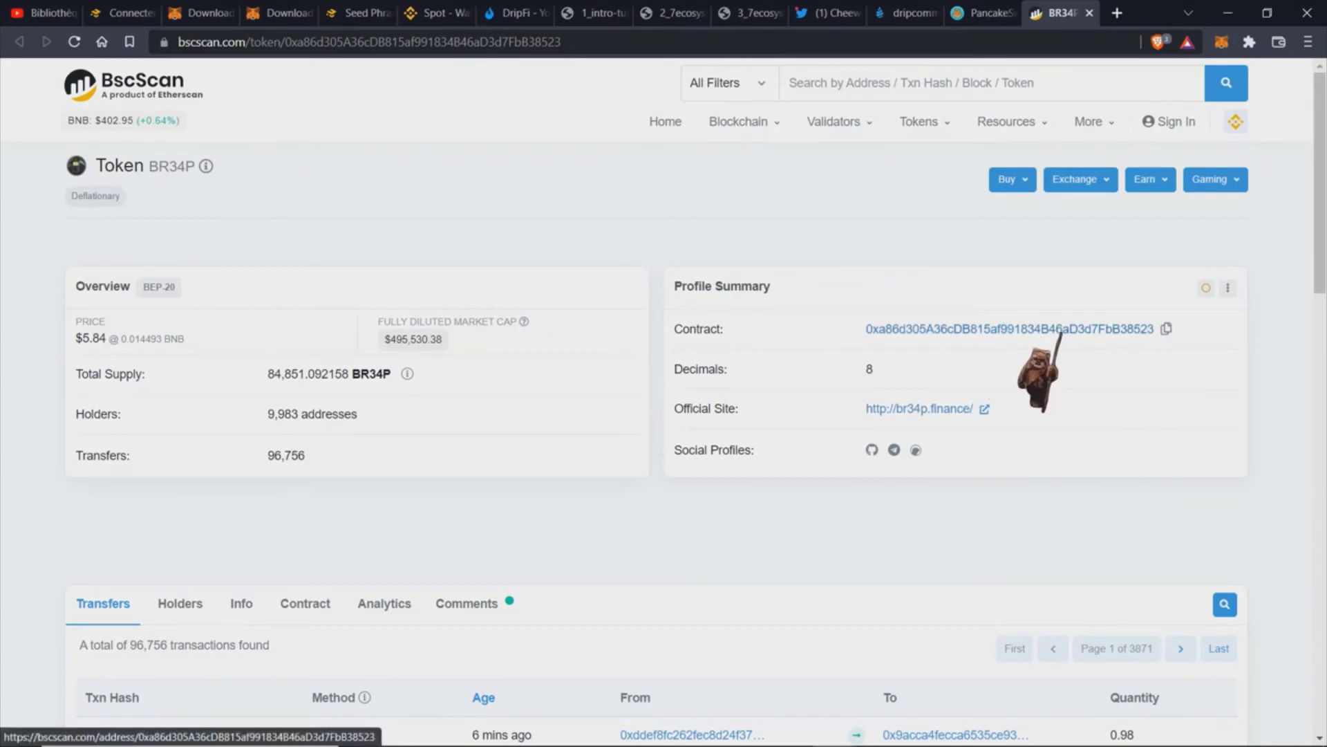
Step: Go back to the PancakeSwap tab where the BR34P token-import warning is waiting
{"action": "left_click", "coordinate": [1002, 20]}
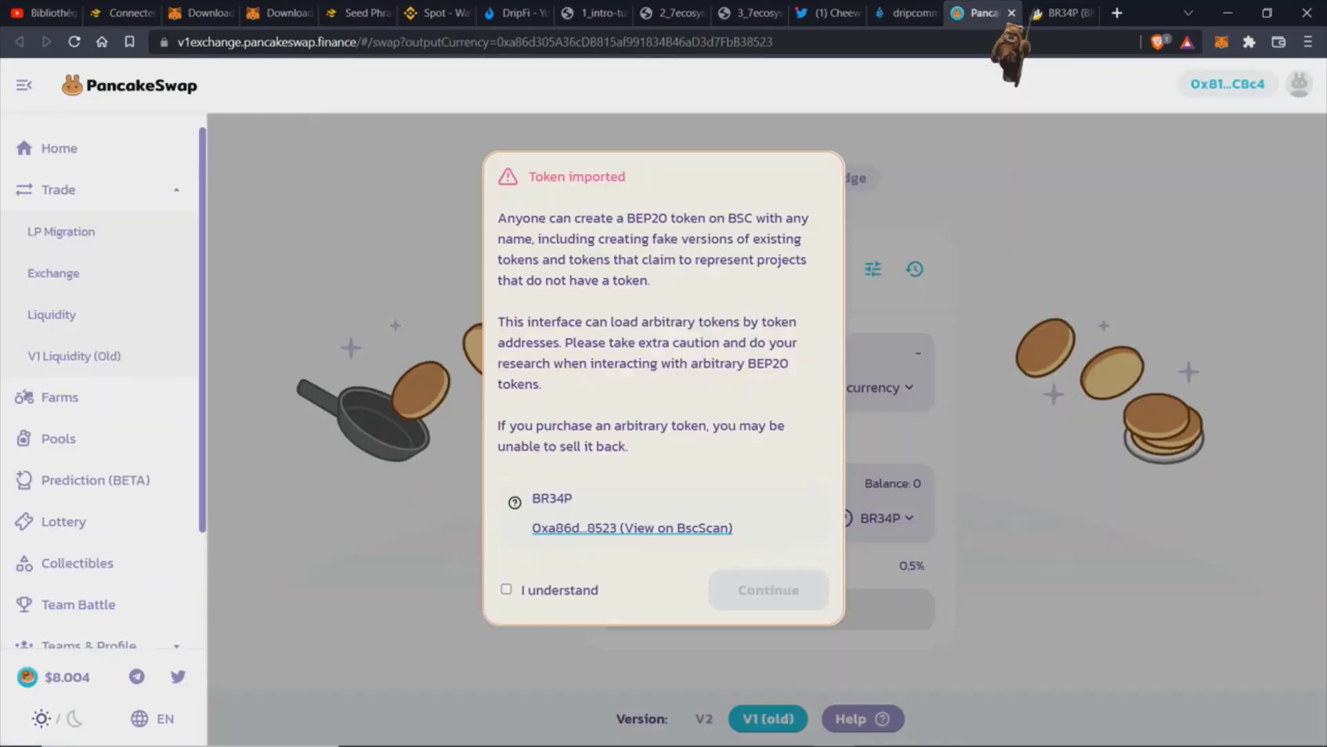
Step: Accept the BR34P import warning, then log the wallet out and reconnect with MetaMask
{"action": "left_click", "coordinate": [548, 589]}
{"action": "left_click", "coordinate": [802, 594]}
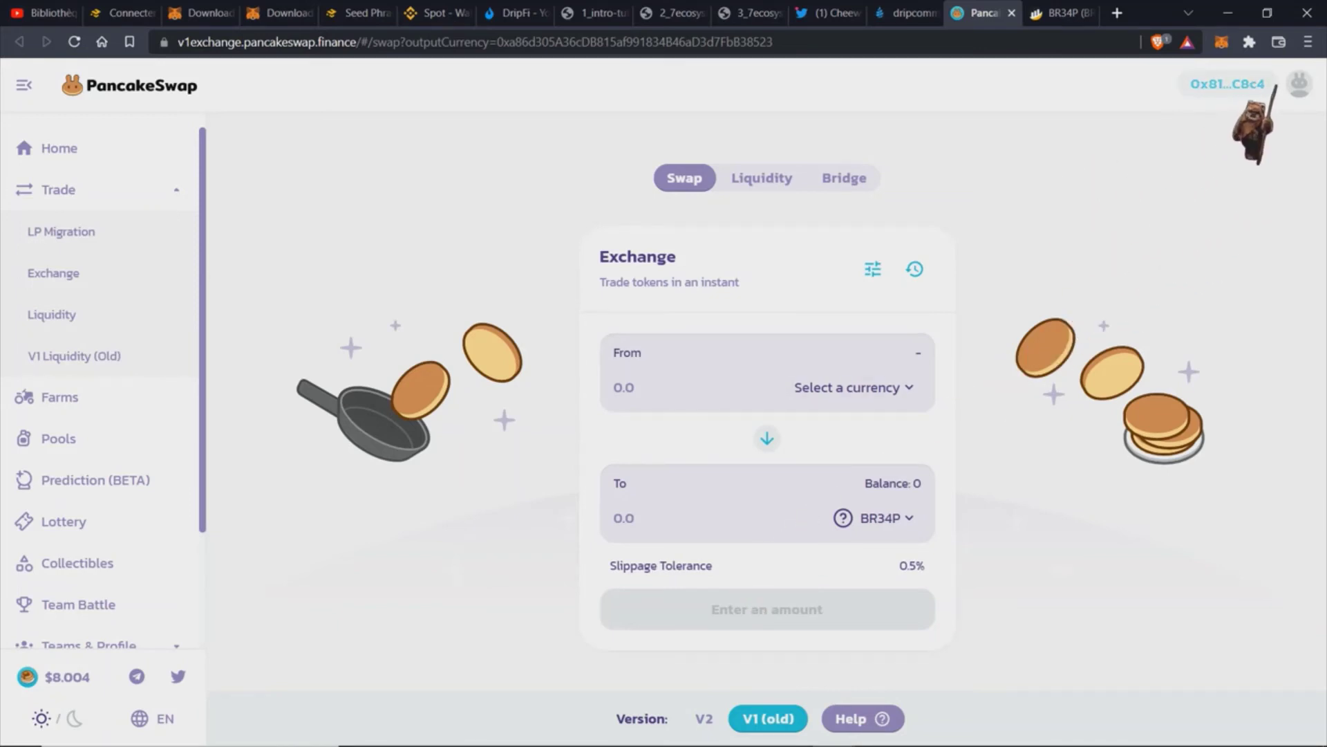
{"action": "left_click", "coordinate": [1234, 87]}
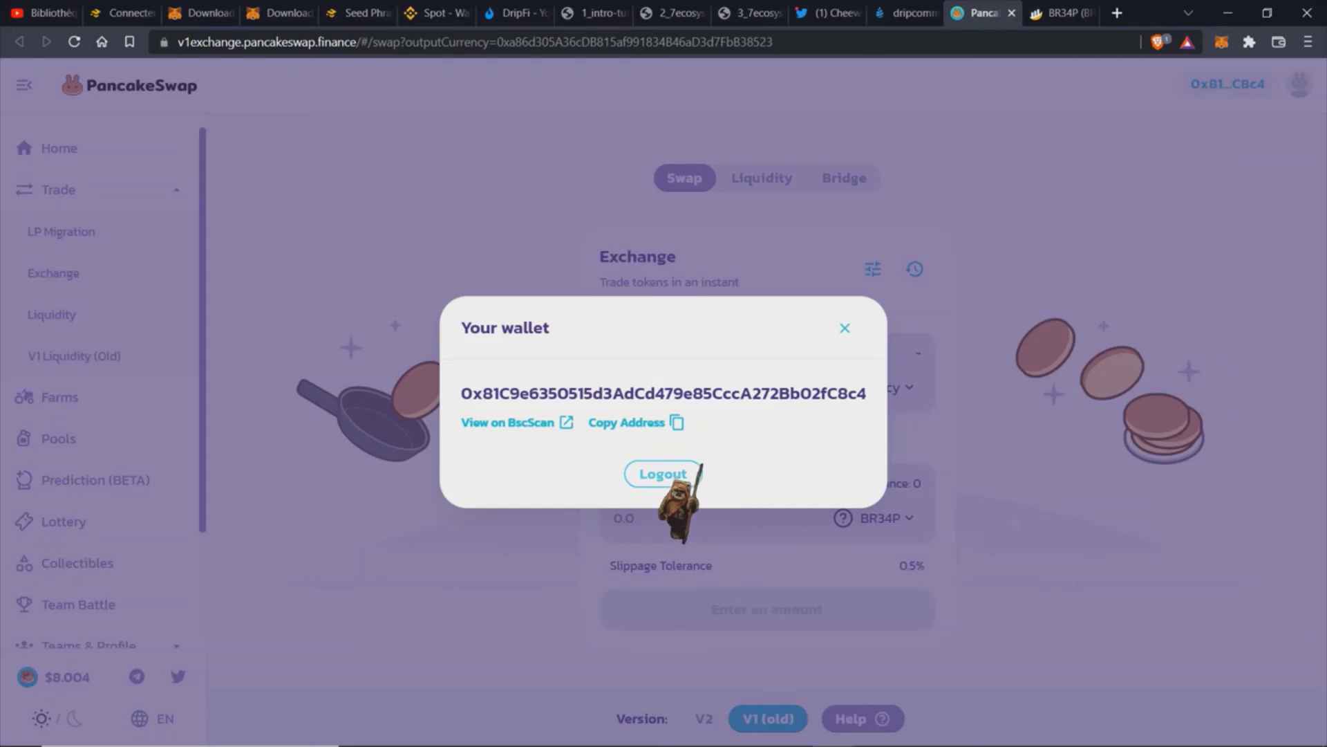
{"action": "left_click", "coordinate": [659, 470]}
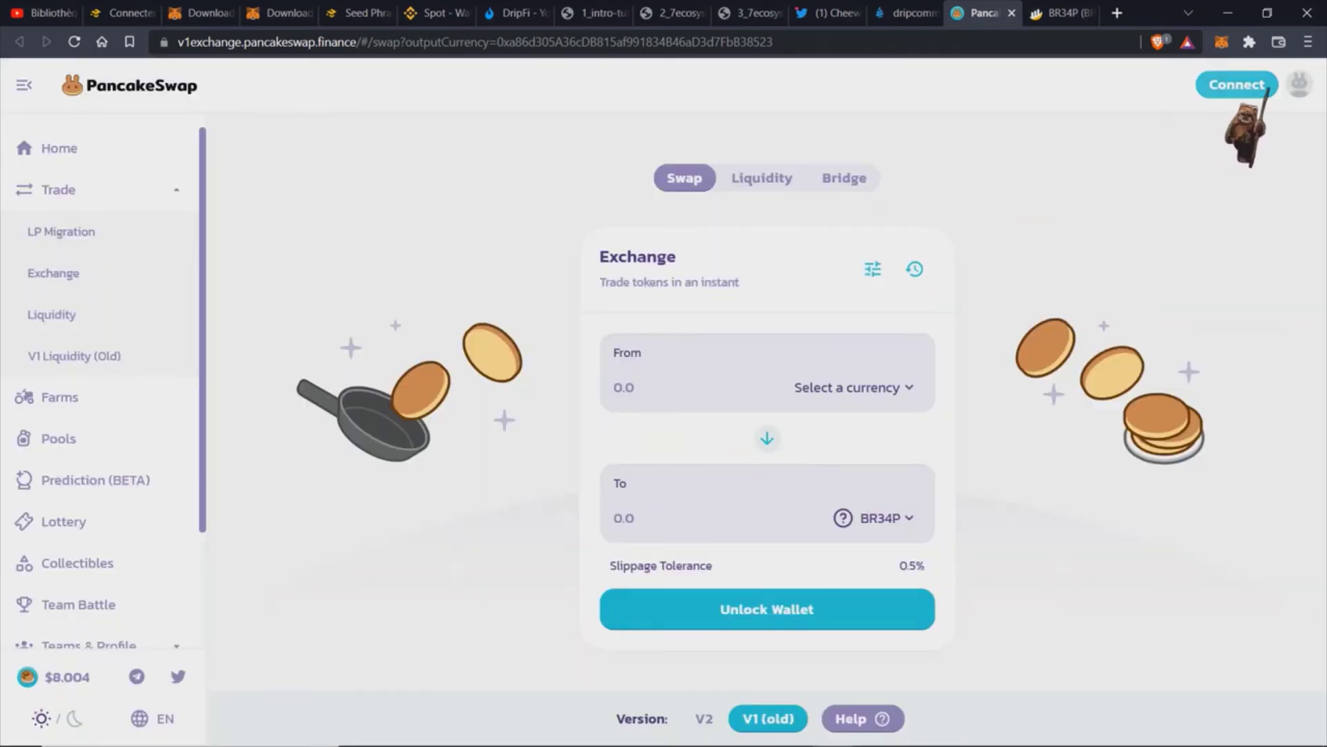
{"action": "left_click", "coordinate": [1268, 90]}
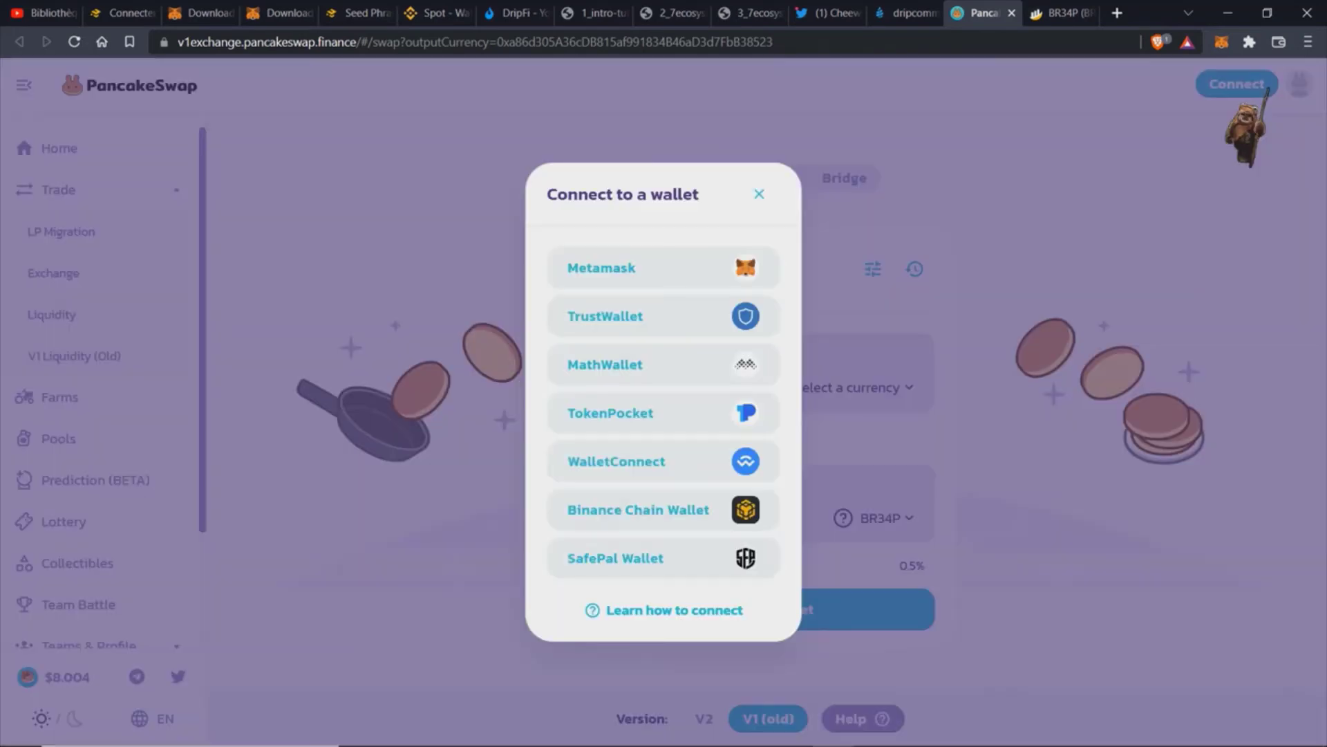
{"action": "left_click", "coordinate": [642, 268]}
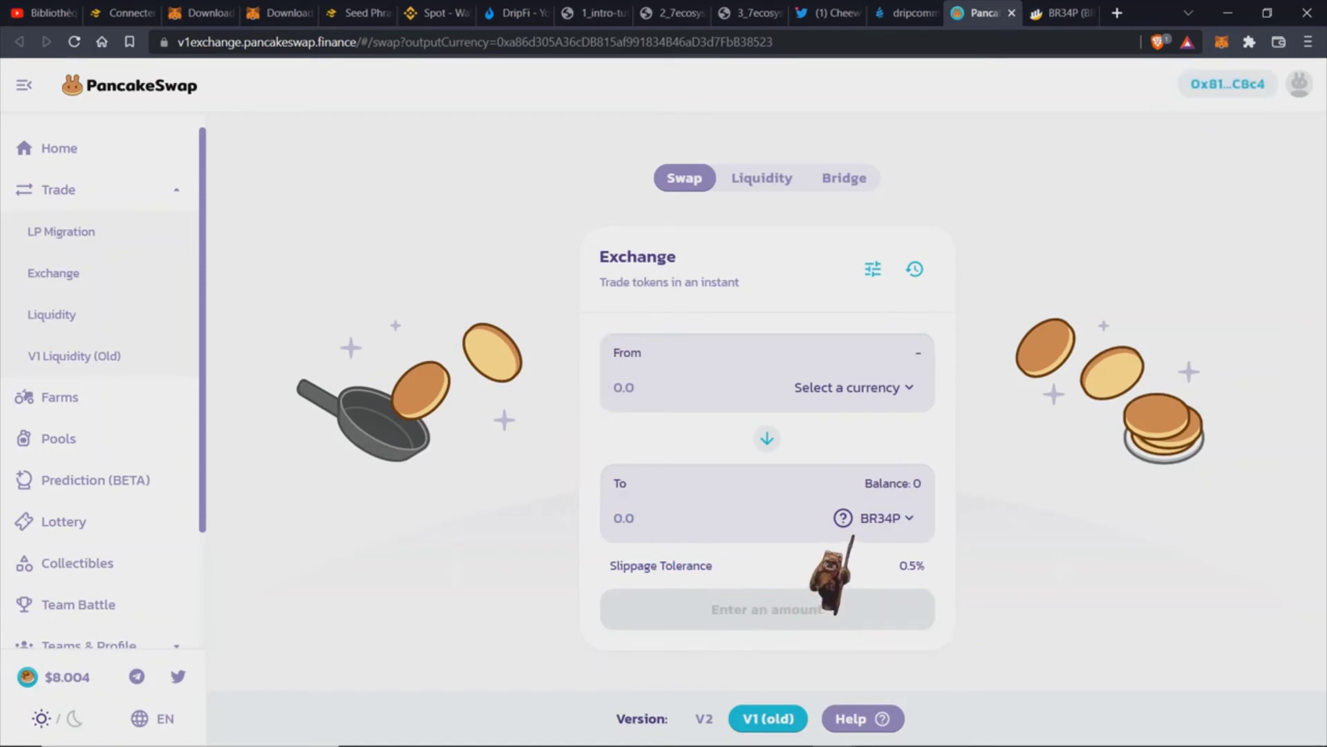
Step: Make BUSD, with its 5.6391 balance, the token paid for BR34P
{"action": "left_click", "coordinate": [887, 387]}
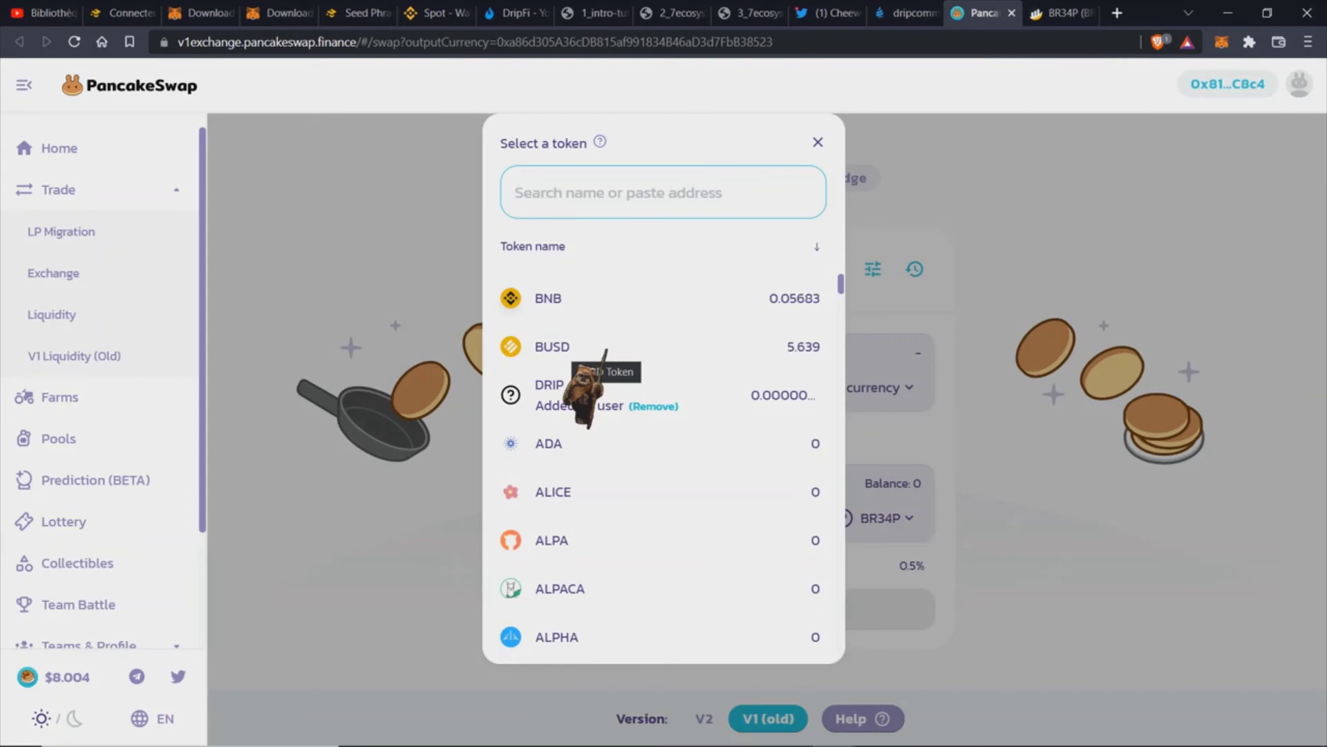
{"action": "left_click", "coordinate": [590, 298]}
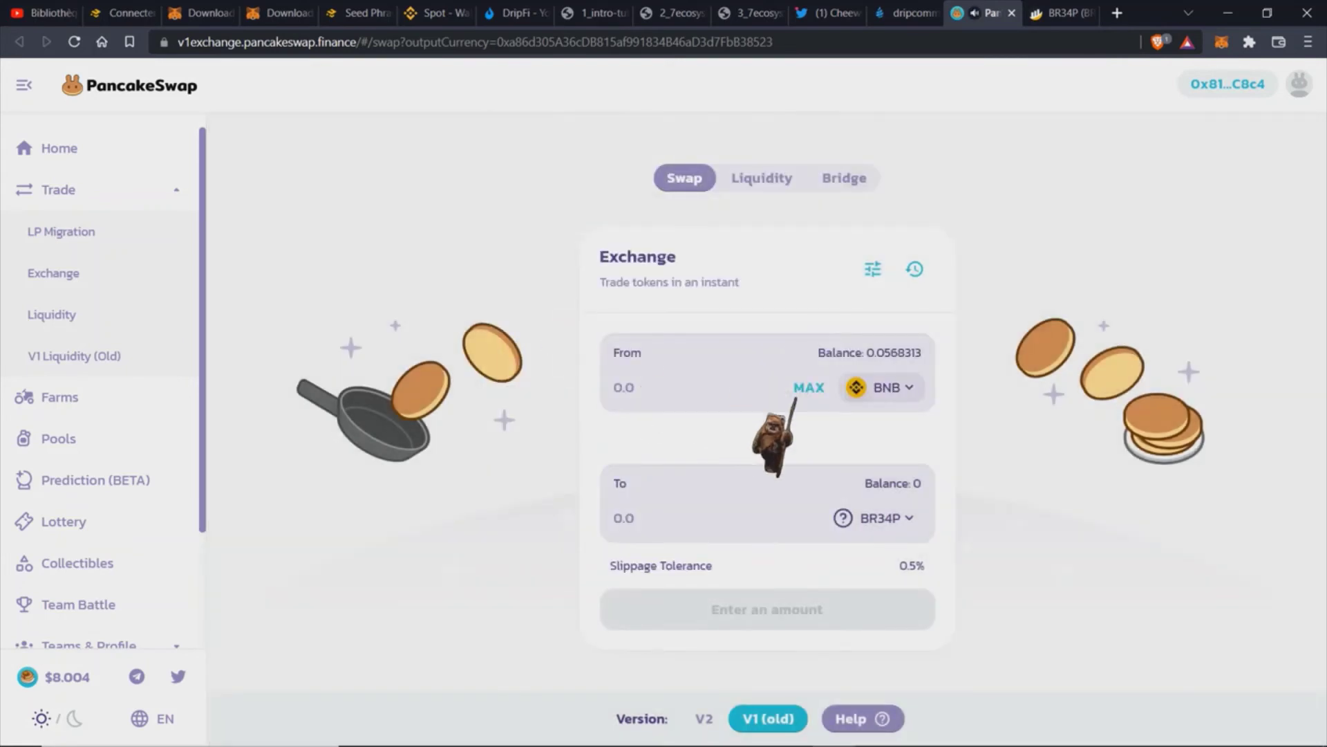
{"action": "left_click", "coordinate": [920, 390]}
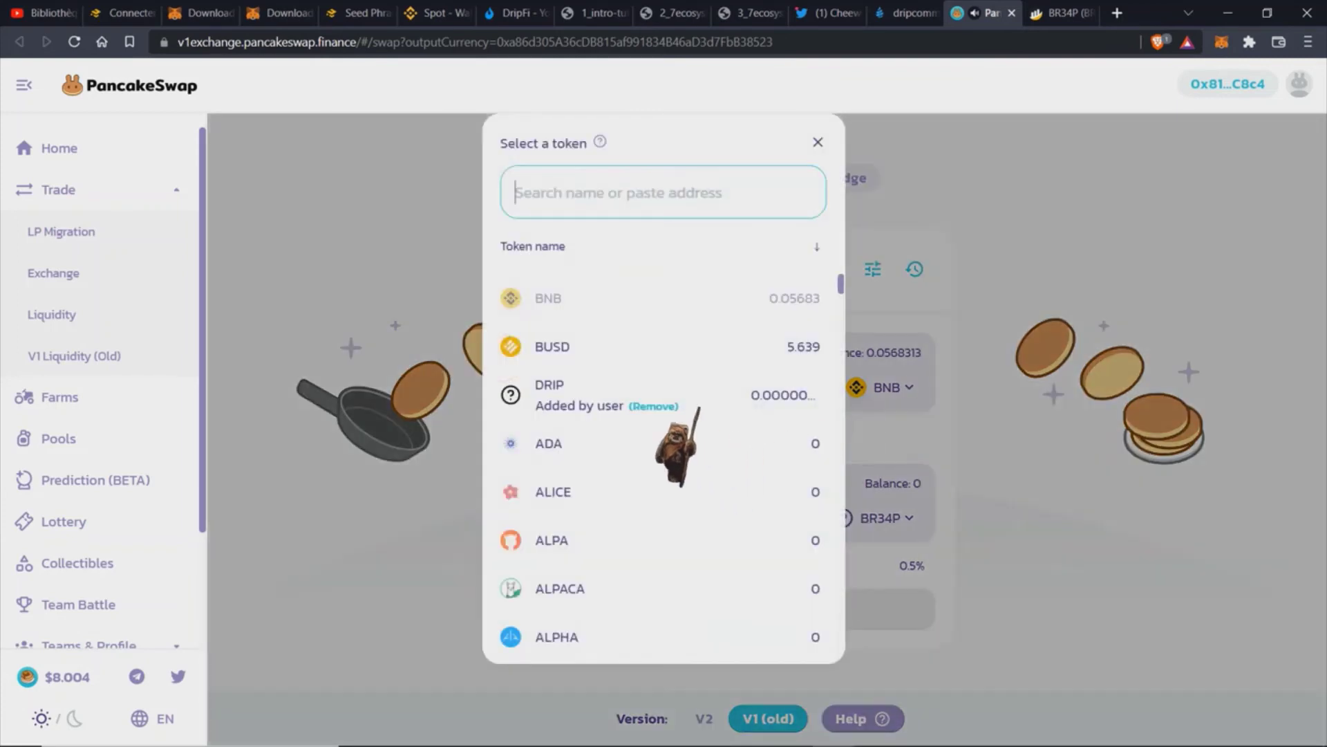
{"action": "left_click", "coordinate": [582, 342]}
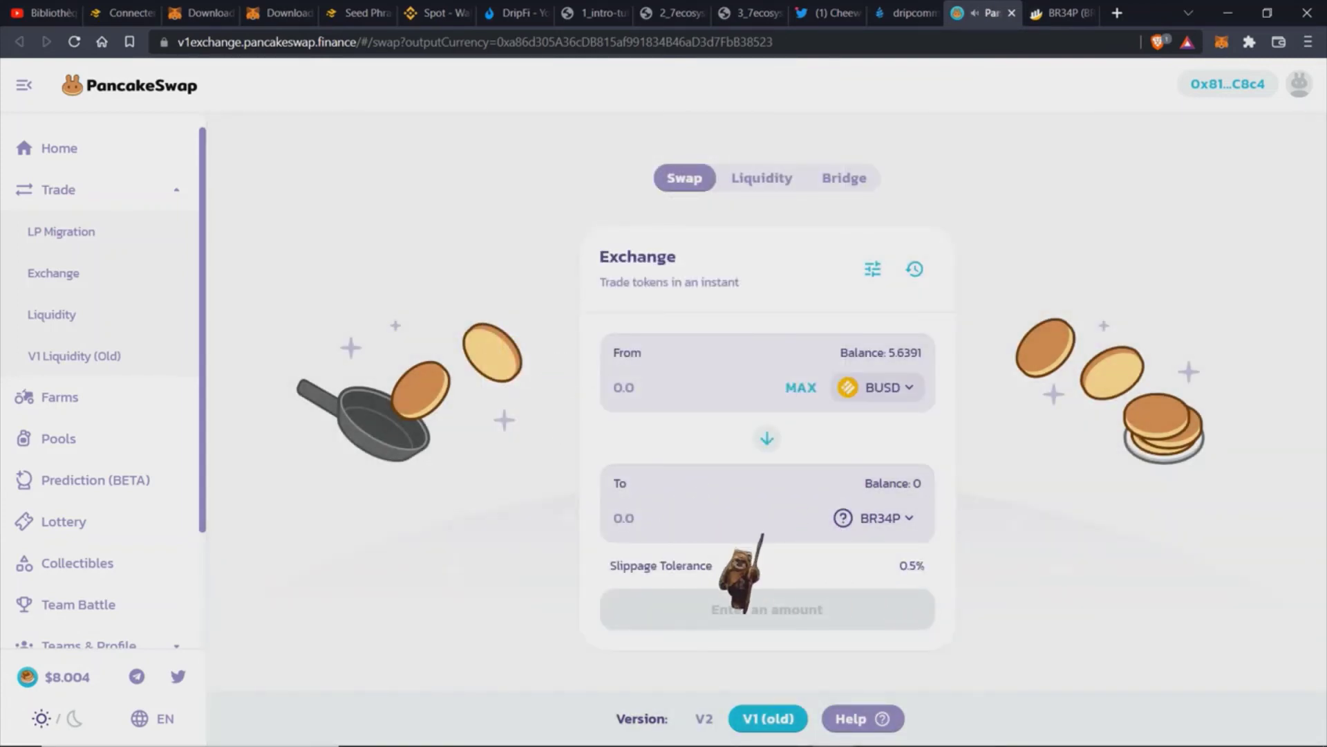
{"action": "left_click", "coordinate": [873, 269]}
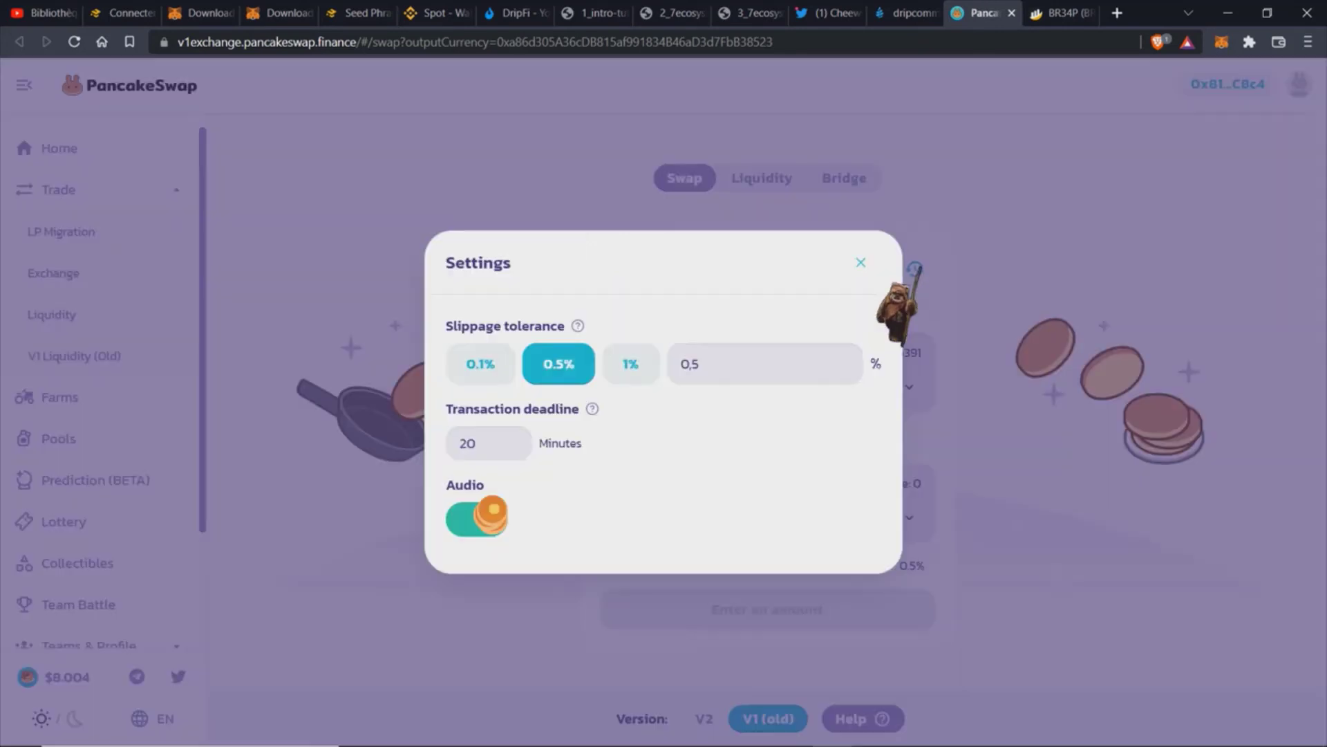
Step: Change the custom slippage tolerance from 0.5% to 2.5% and close Settings
{"action": "left_click", "coordinate": [688, 364]}
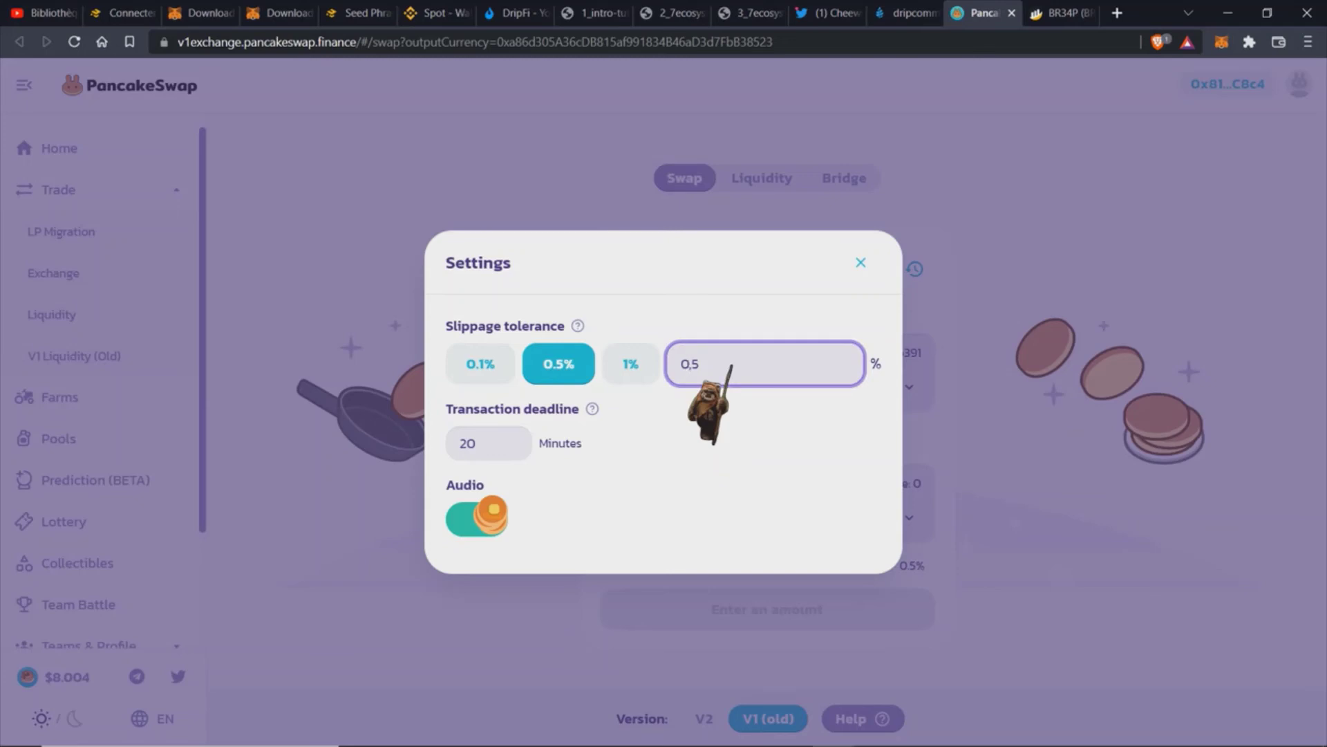
{"action": "key", "text": "BackSpace"}
{"action": "key", "text": "BackSpace"}
{"action": "type", "text": "2,"}
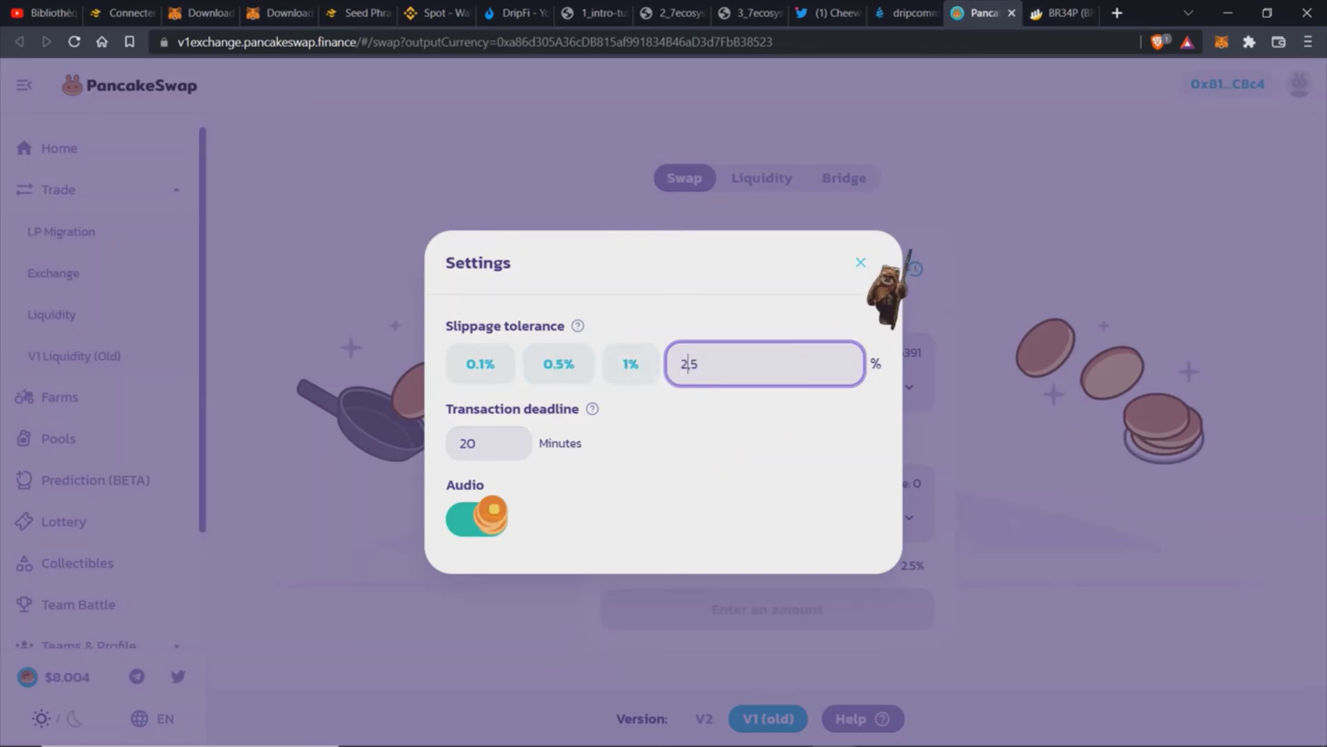
{"action": "left_click", "coordinate": [862, 262]}
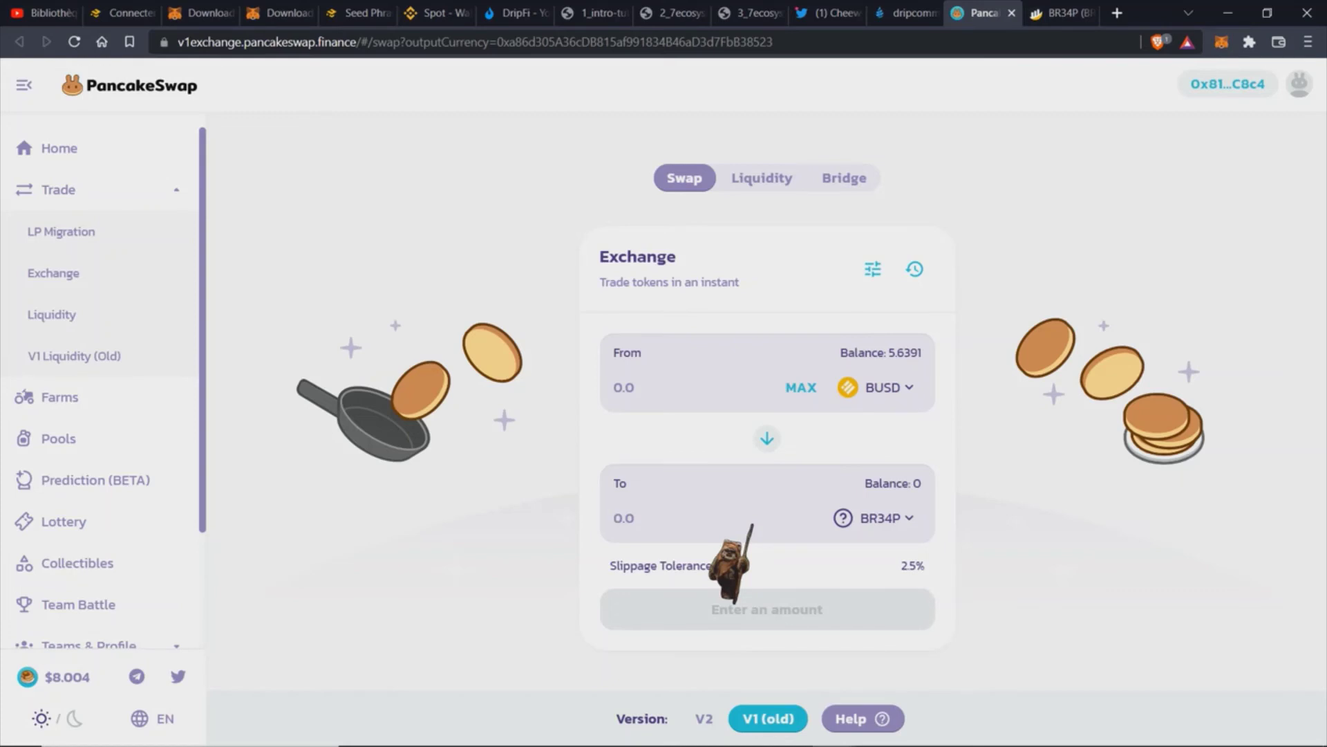
Step: Enter 2 BR34P as the swap target (about 563.498 BUSD), then view the Drip ecosystem diagram
{"action": "type", "text": "1"}
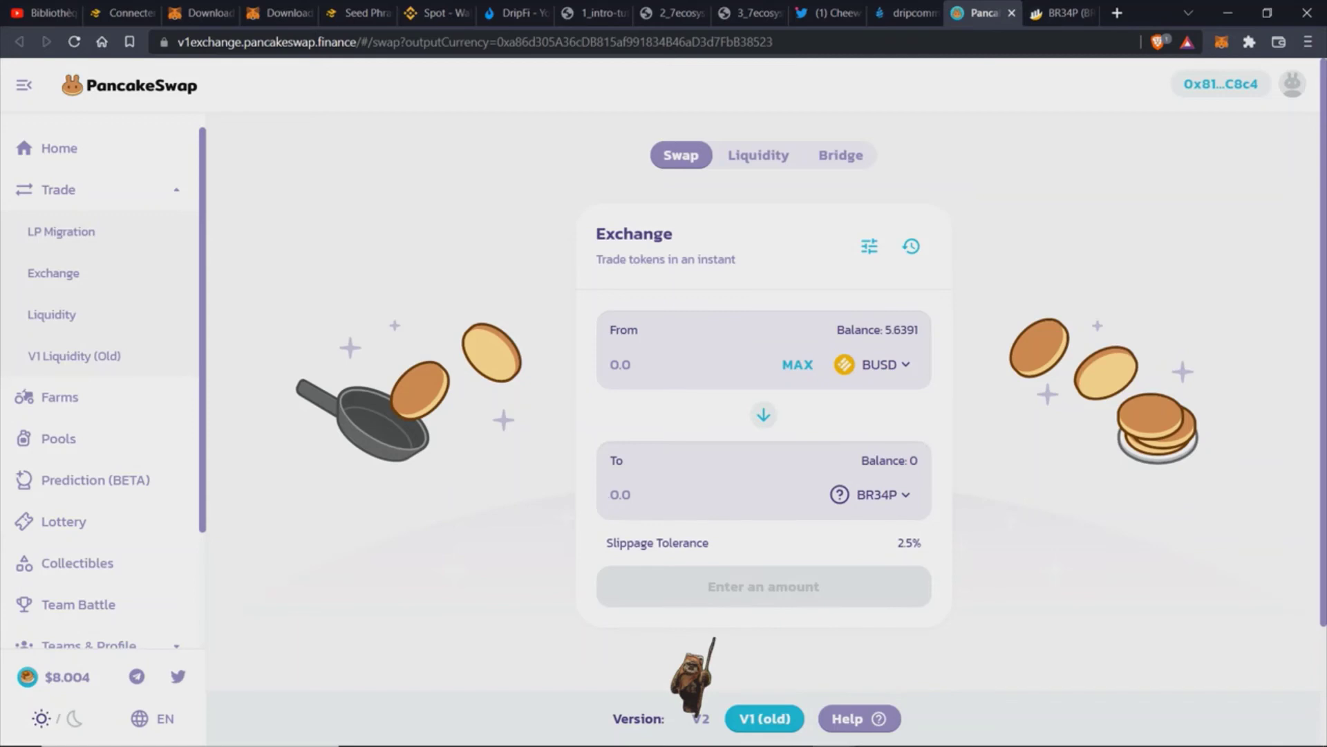
{"action": "type", "text": "2"}
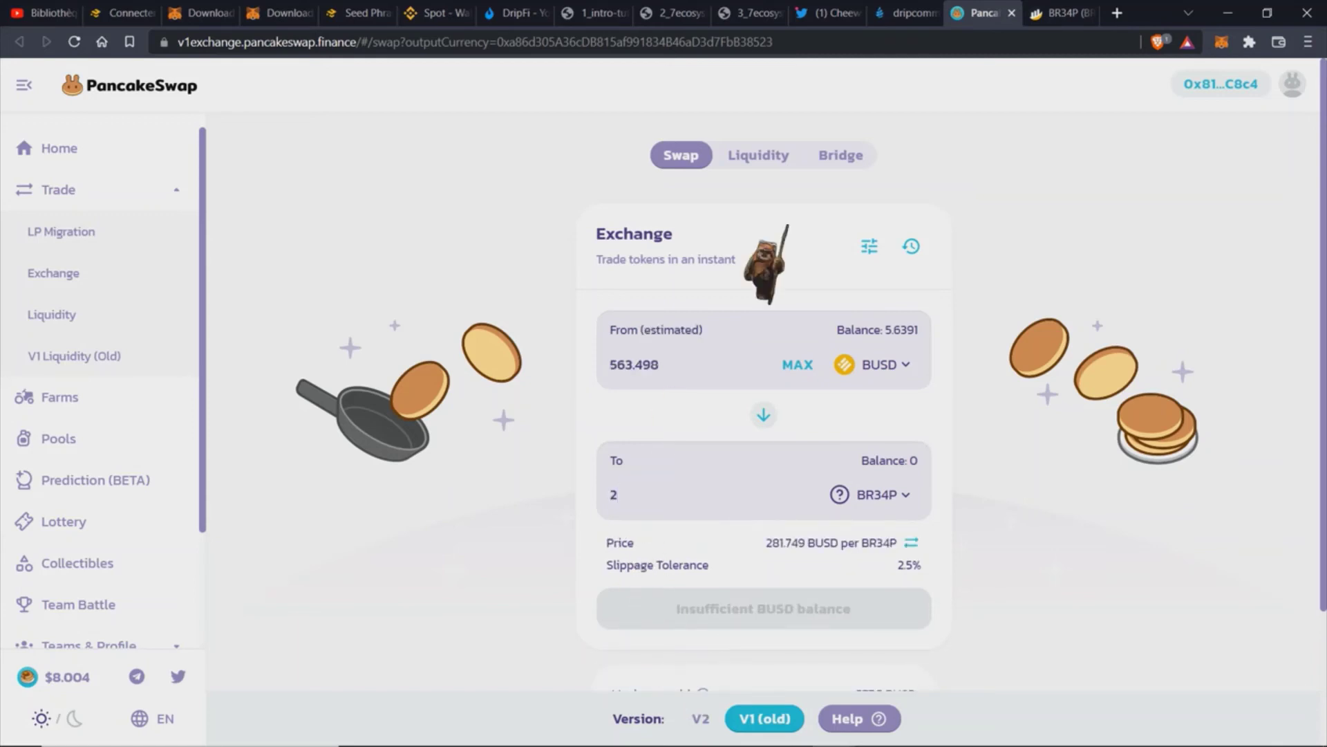
{"action": "left_click", "coordinate": [674, 12]}
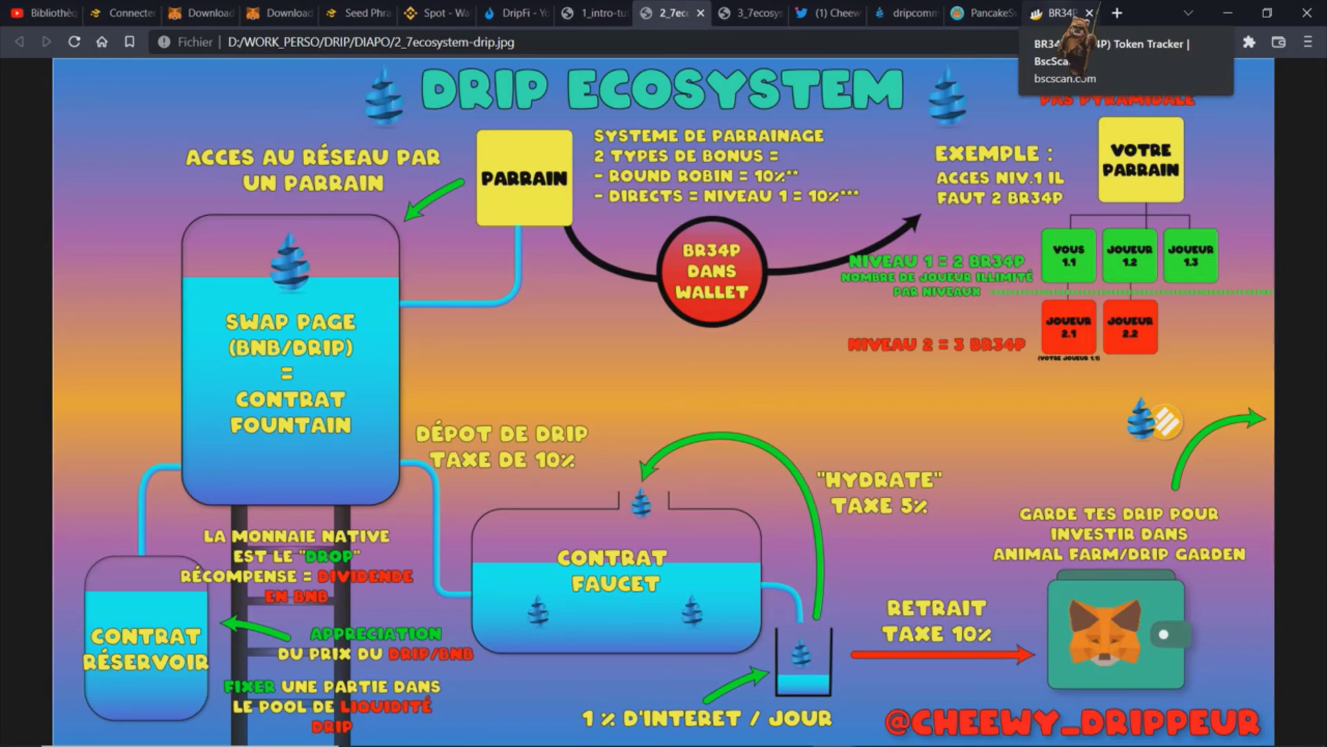
Step: Return to the PancakeSwap swap, where the 2 BR34P quote refreshes to 563.531 BUSD
{"action": "left_click", "coordinate": [996, 12]}
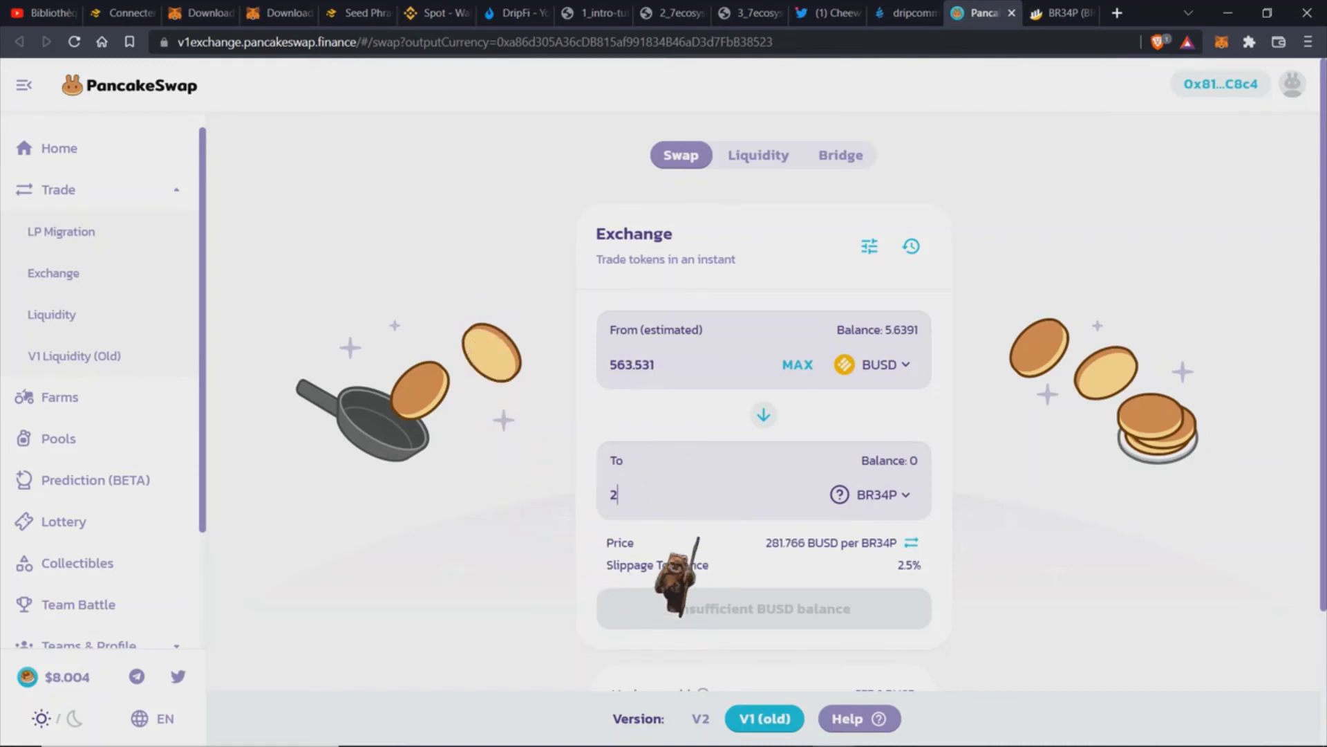
Step: Extend the BR34P target to 2.040817, estimated at 575.033 BUSD with 589.4 maximum sold
{"action": "scroll", "coordinate": [764, 401], "scroll_direction": "down", "scroll_amount": 3}
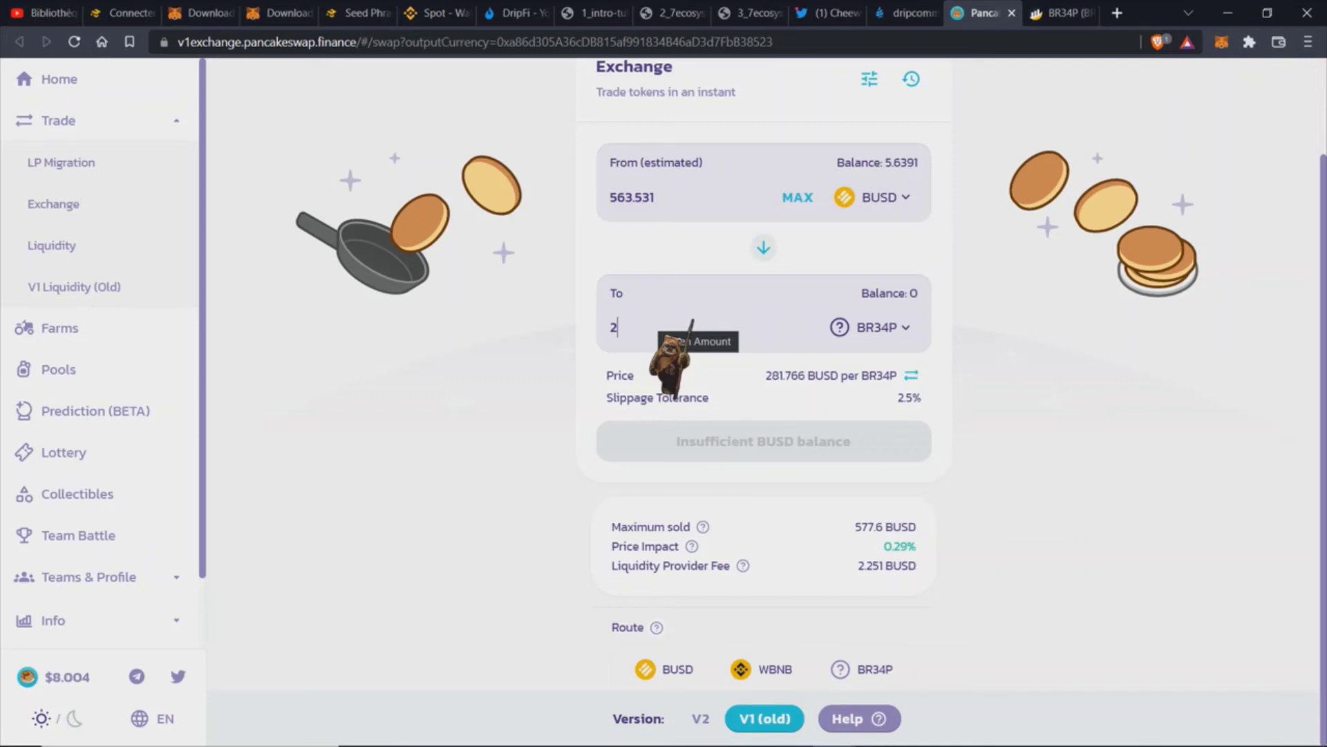
{"action": "type", "text": ".04"}
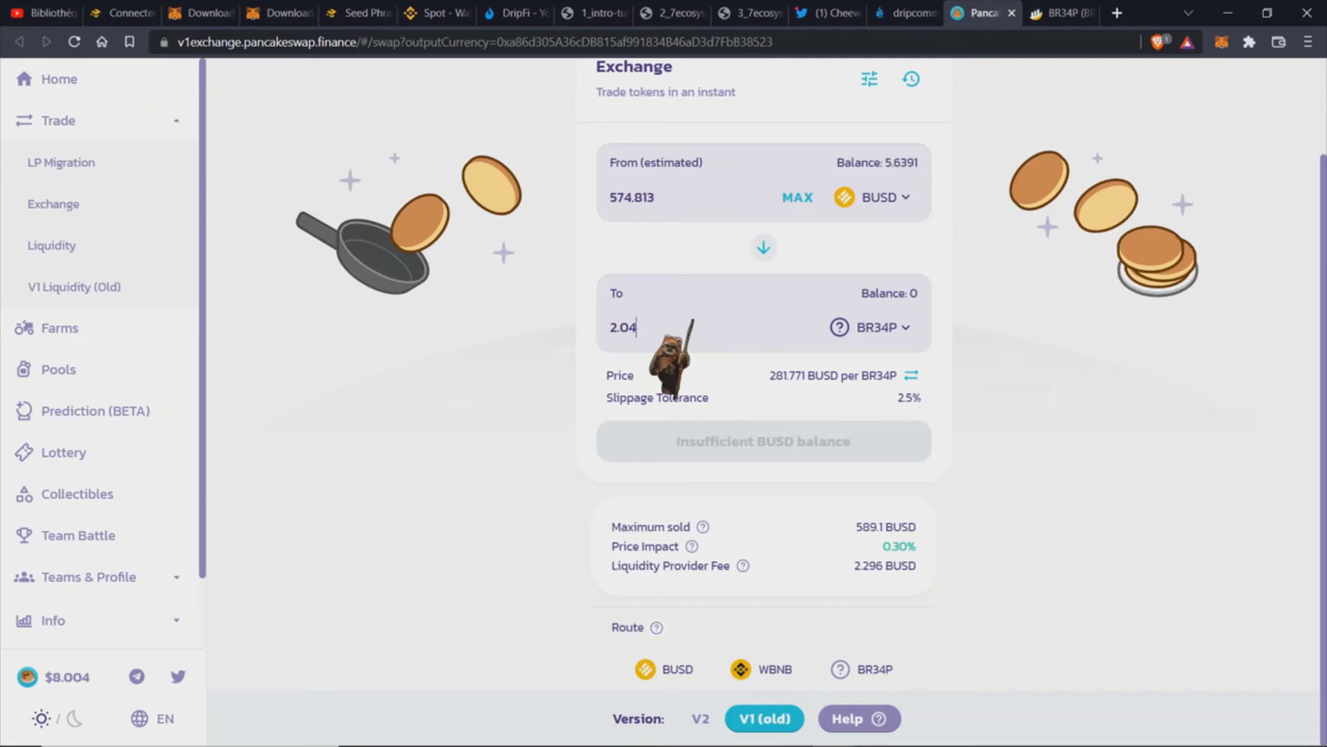
{"action": "type", "text": "0817"}
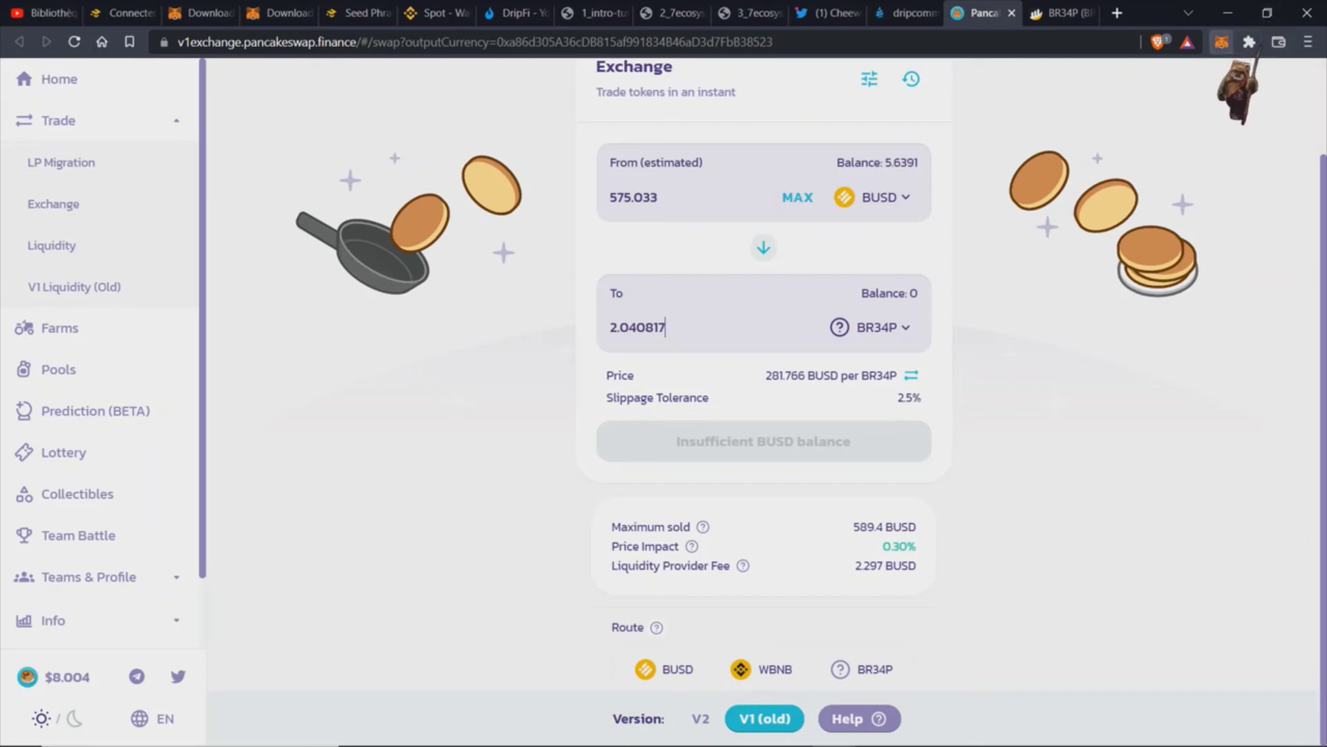
Step: Open MetaMask on the site-connected account and browse its assets (0.0568 BNB, 5.639 BUSD)
{"action": "left_click", "coordinate": [1222, 45]}
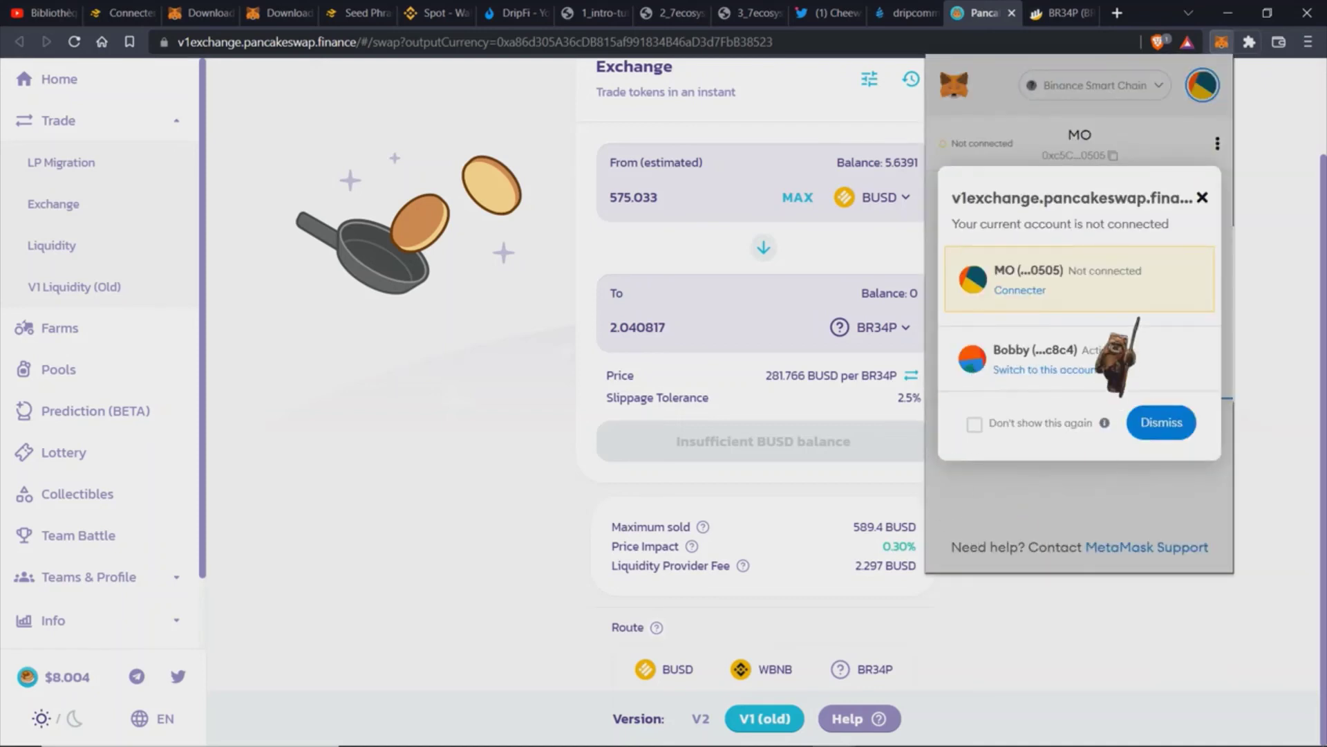
{"action": "left_click", "coordinate": [1081, 370]}
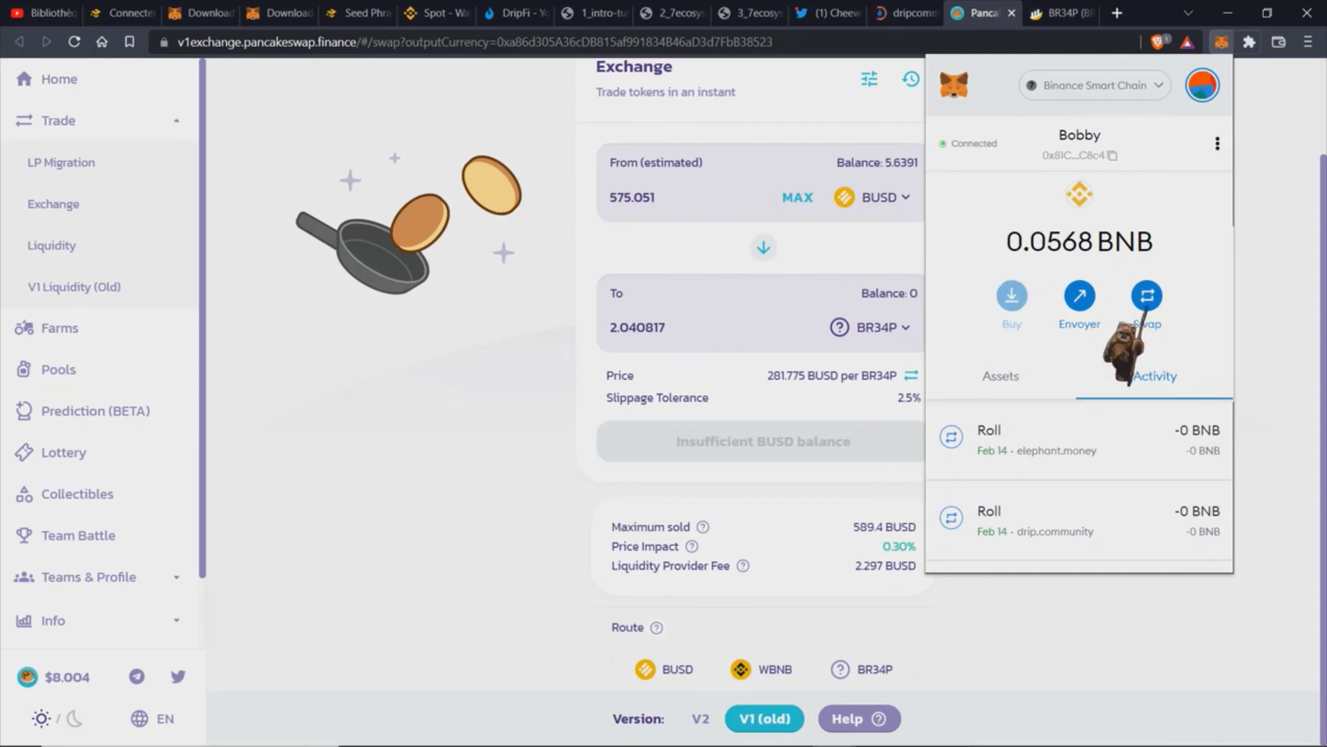
{"action": "left_click", "coordinate": [1036, 381]}
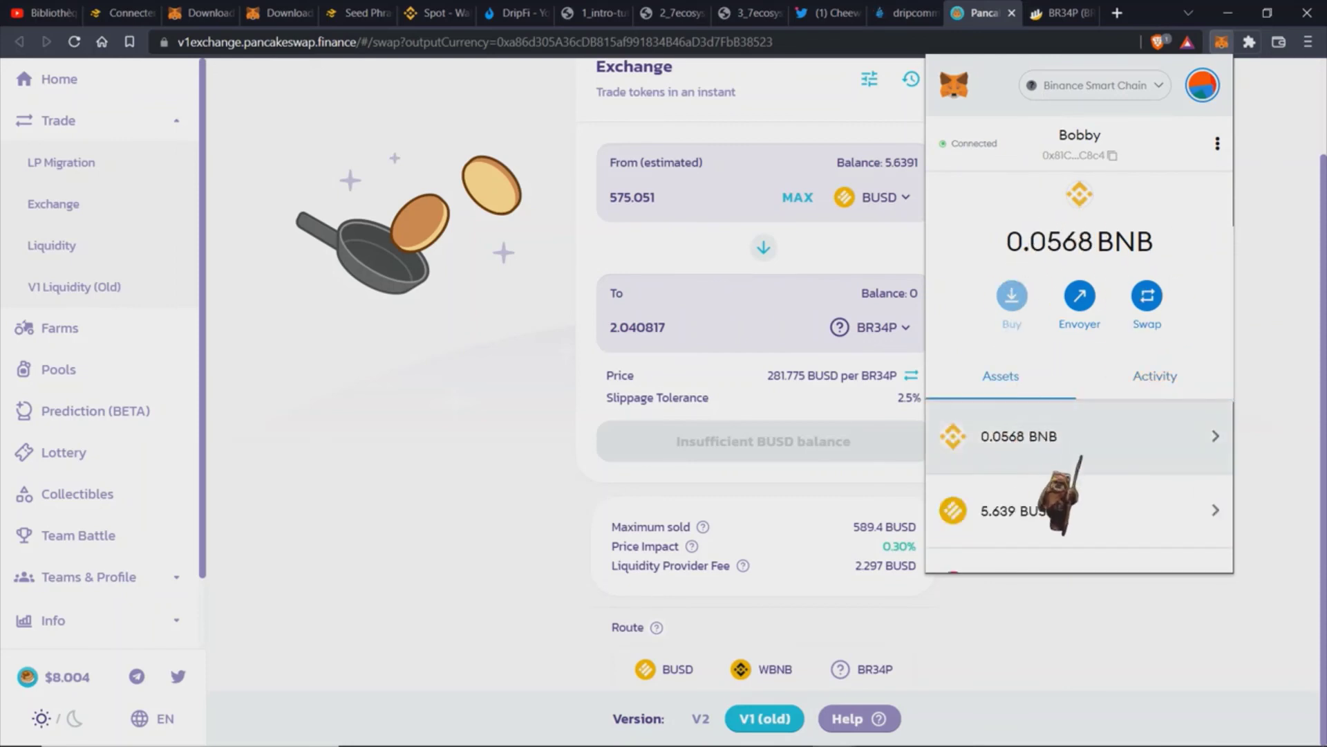
{"action": "scroll", "coordinate": [1061, 495], "scroll_direction": "down", "scroll_amount": 3}
{"action": "scroll", "coordinate": [1061, 494], "scroll_direction": "up", "scroll_amount": 2}
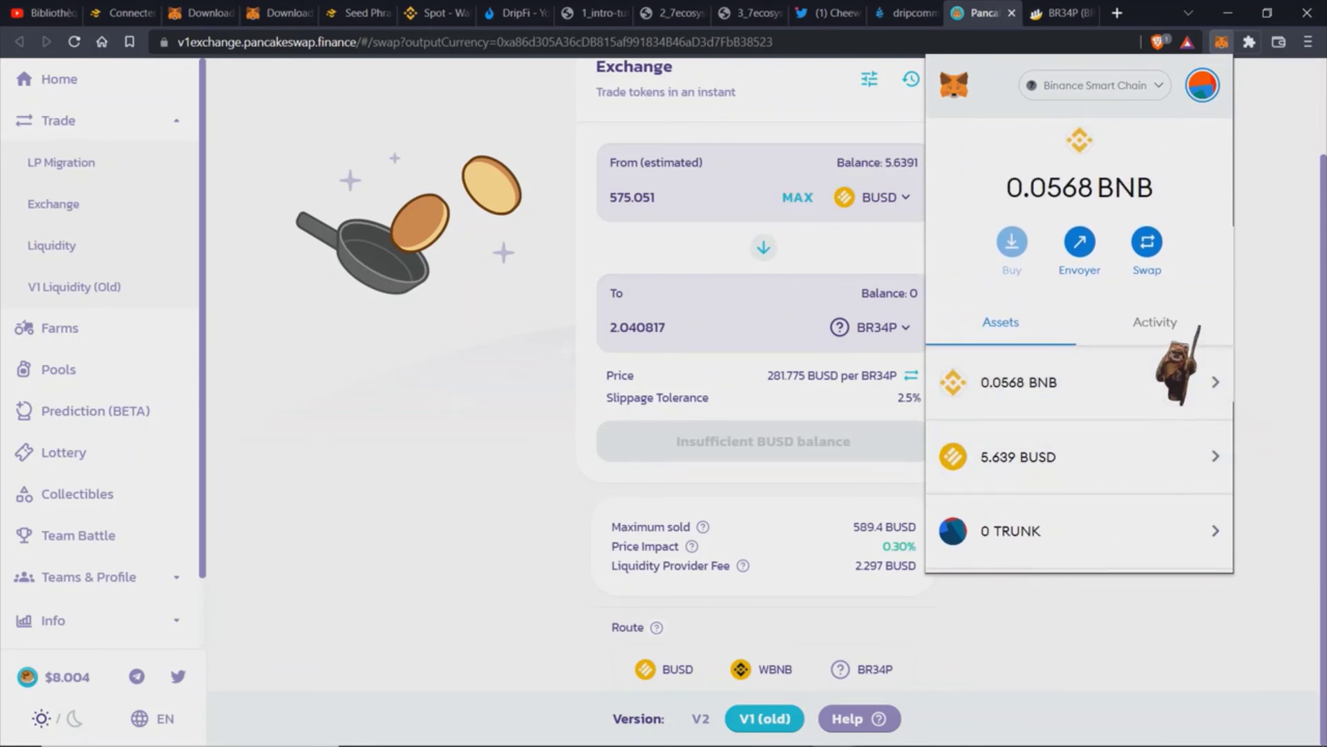
Step: Review the wallet's recent transactions in the Activity list, then go back to Assets
{"action": "left_click", "coordinate": [1197, 326]}
{"action": "scroll", "coordinate": [1010, 443], "scroll_direction": "down", "scroll_amount": 8}
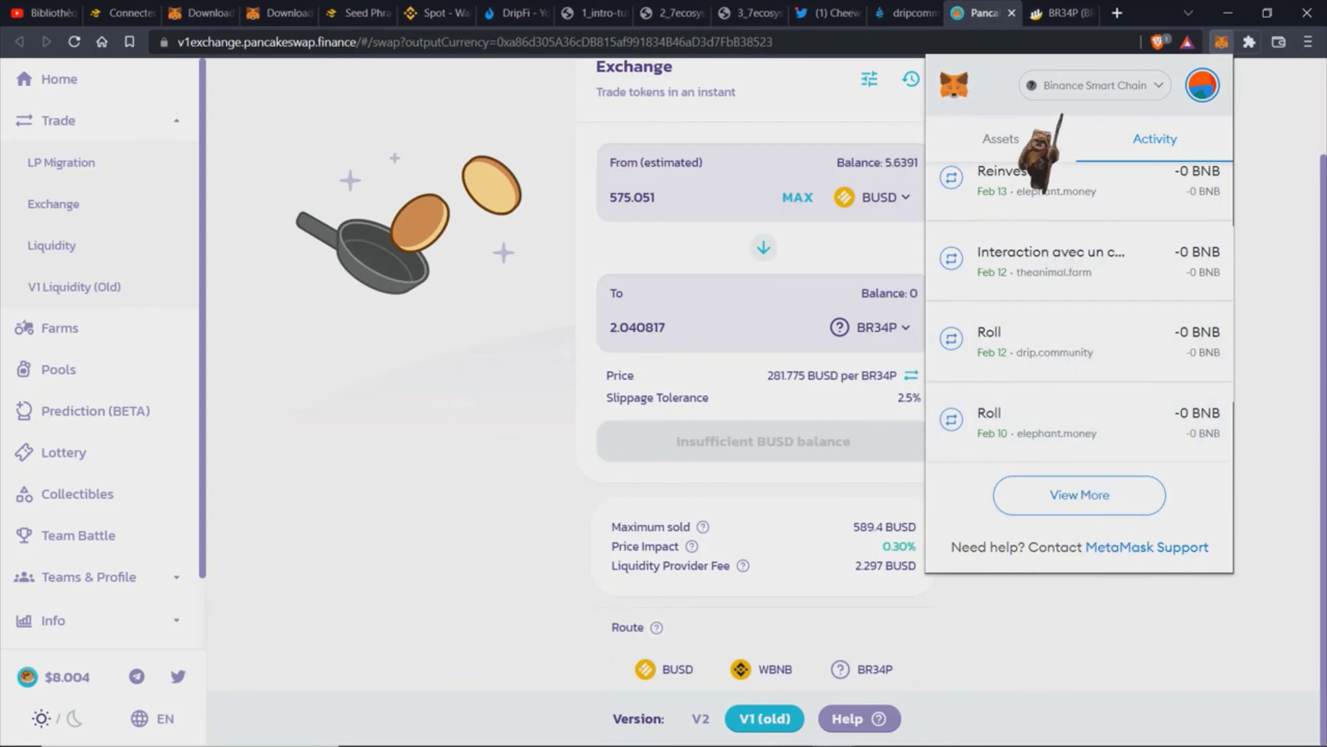
{"action": "left_click", "coordinate": [1052, 147]}
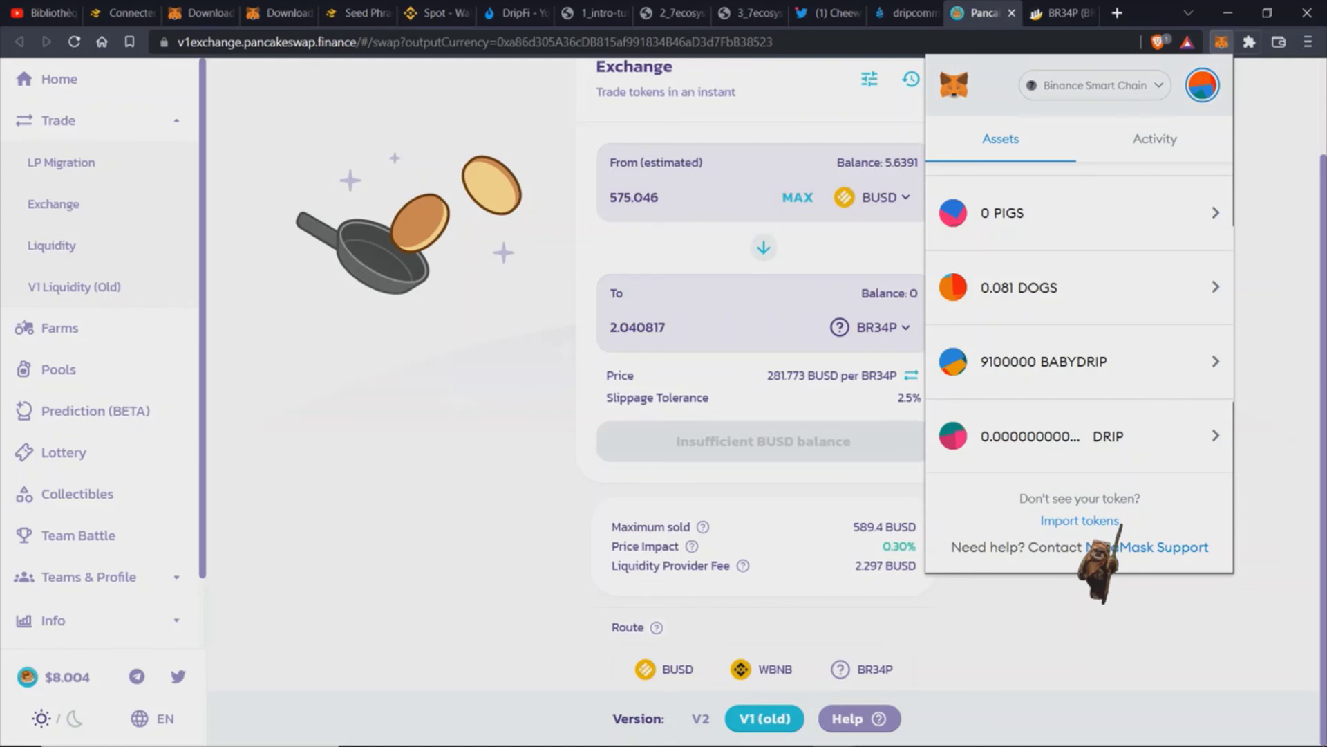
Step: Begin a custom token import, then move to the BR34P BscScan page with MetaMask open
{"action": "left_click", "coordinate": [1117, 521]}
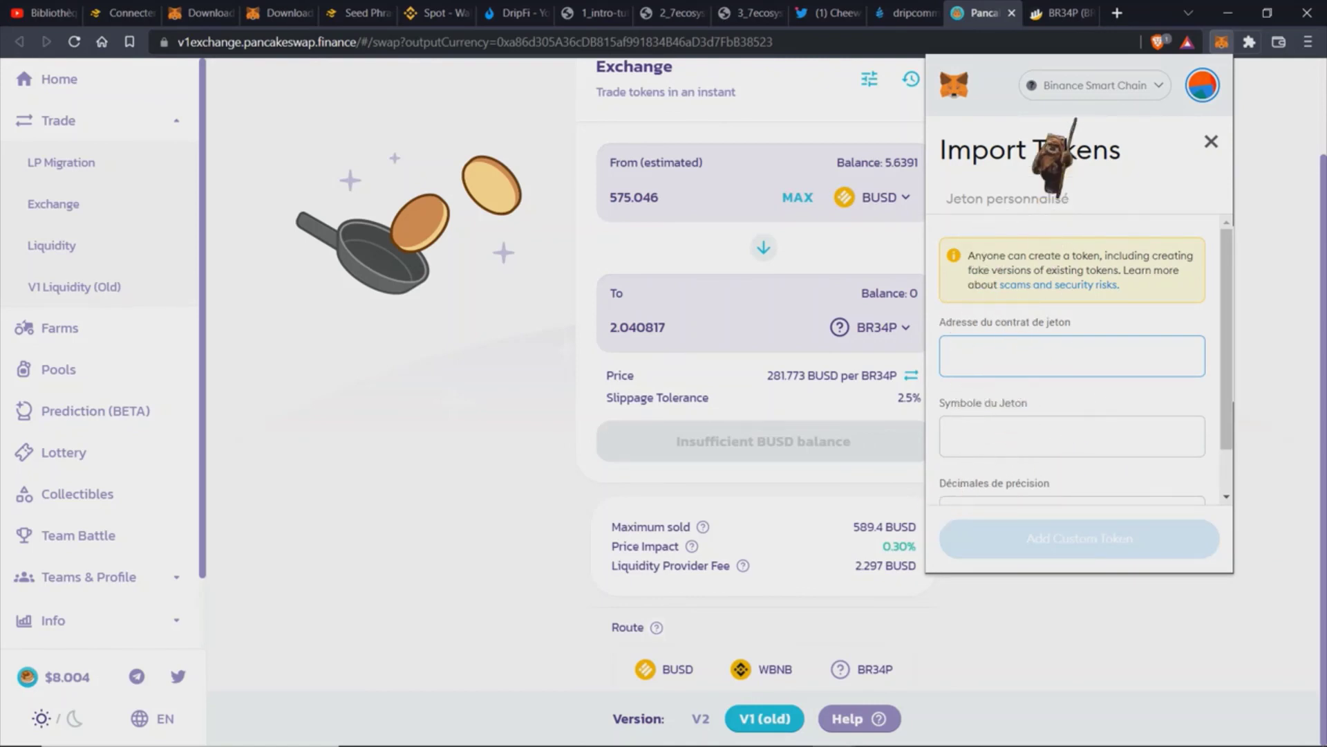
{"action": "left_click", "coordinate": [1065, 13]}
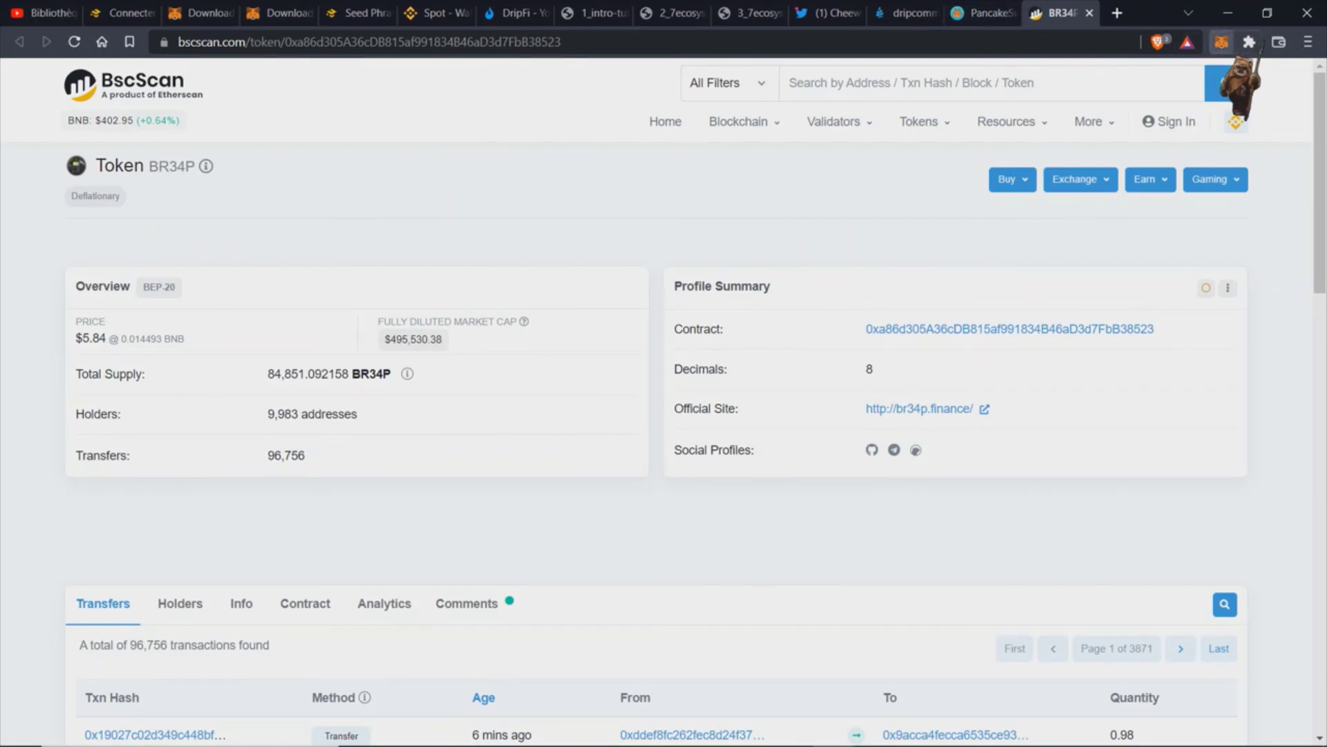
{"action": "left_click", "coordinate": [1221, 41]}
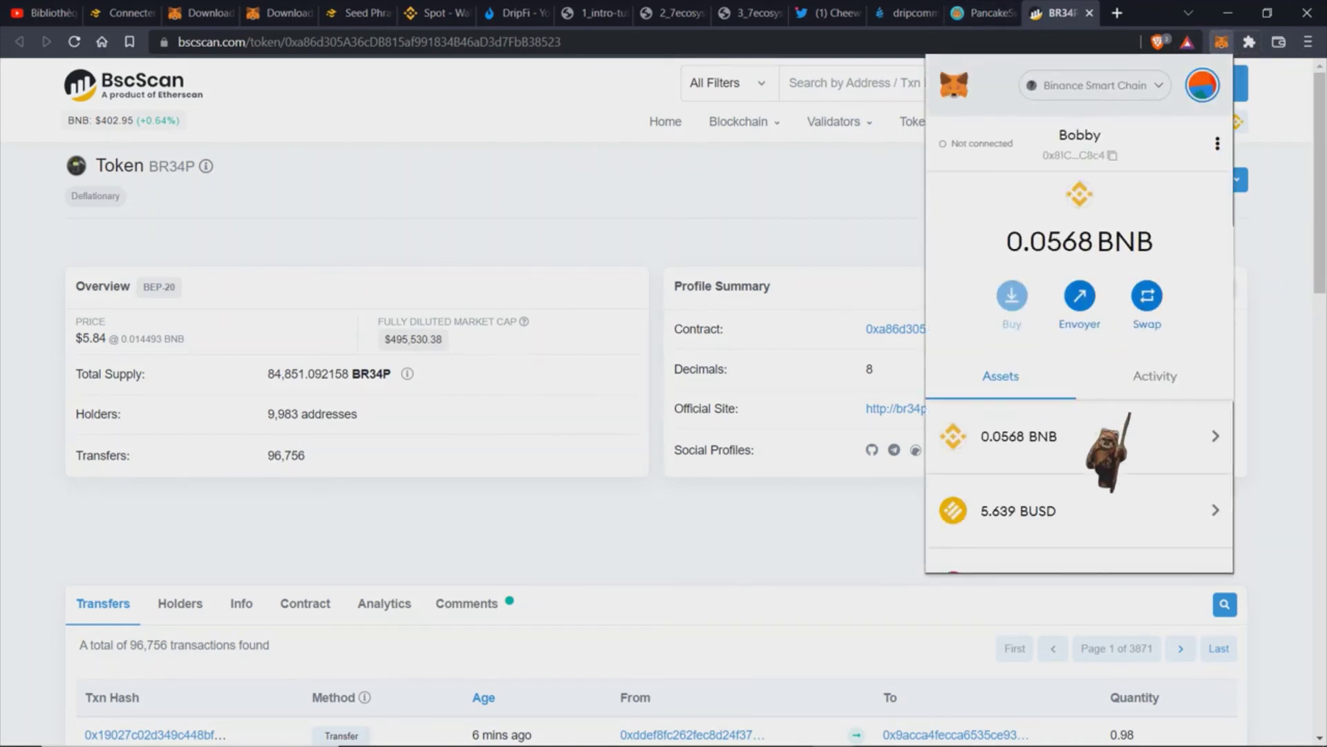
Step: Import BR34P into MetaMask as a custom token using its pasted contract address
{"action": "scroll", "coordinate": [1132, 532], "scroll_direction": "down", "scroll_amount": 5}
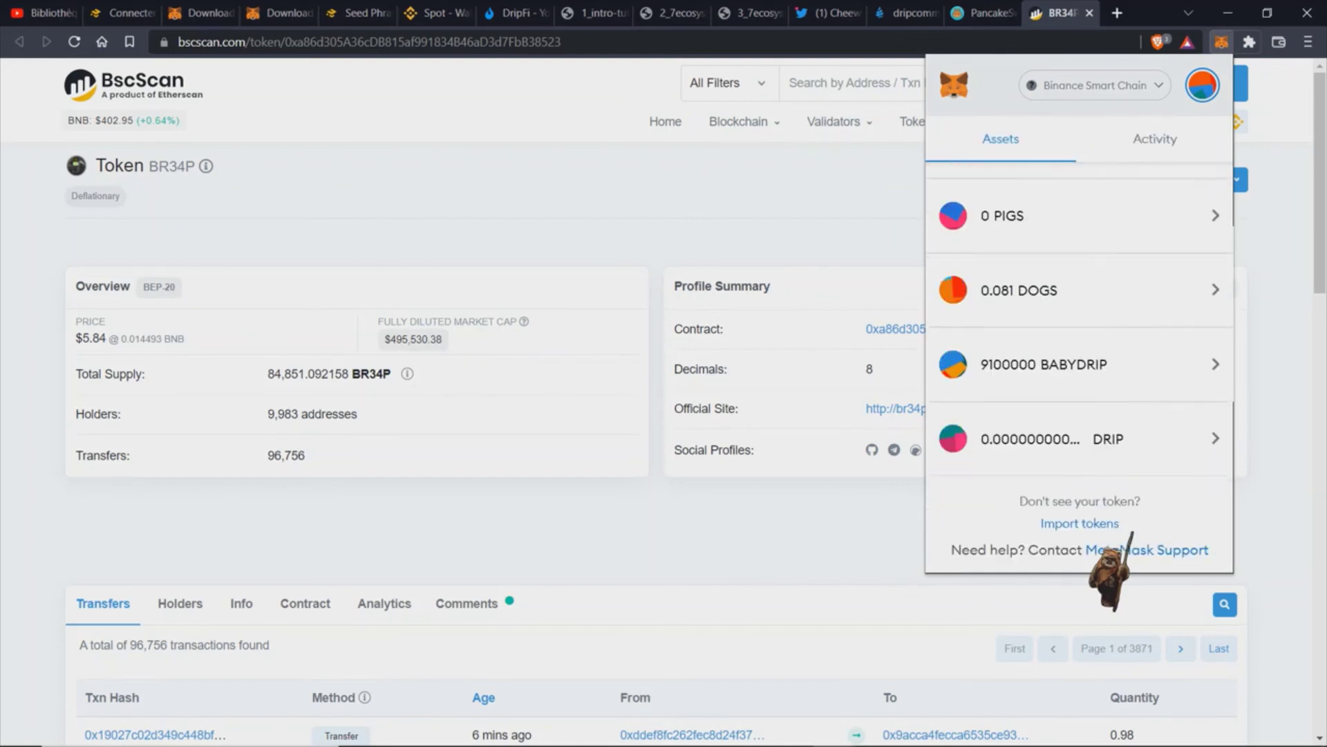
{"action": "left_click", "coordinate": [1119, 522]}
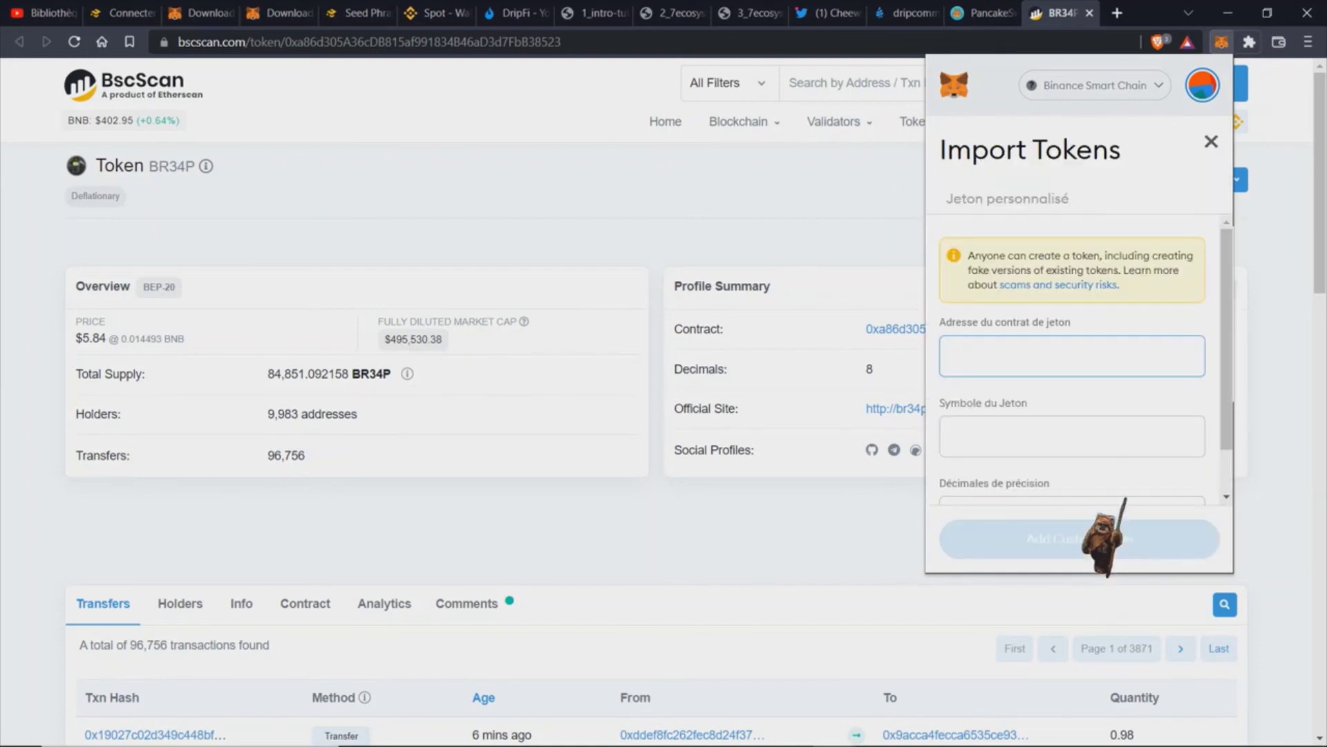
{"action": "key", "text": "ctrl+v"}
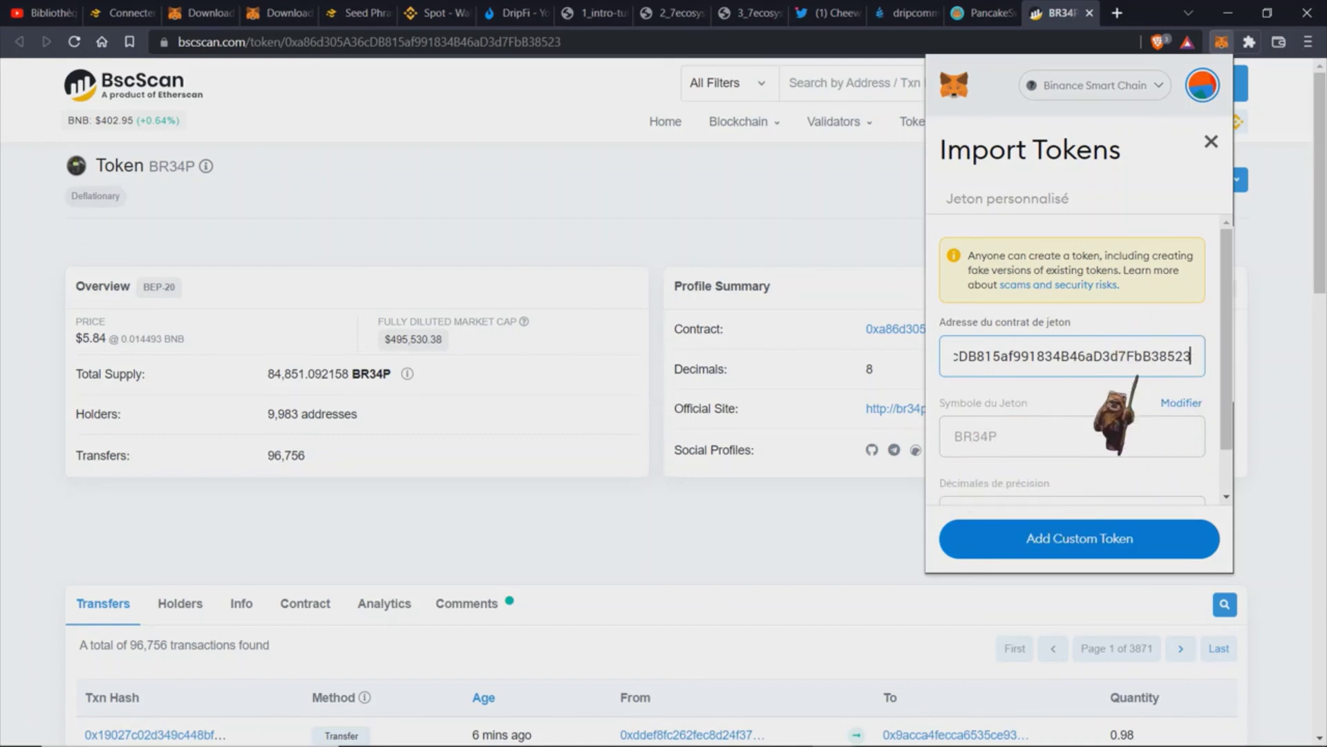
{"action": "scroll", "coordinate": [1037, 441], "scroll_direction": "down", "scroll_amount": 1}
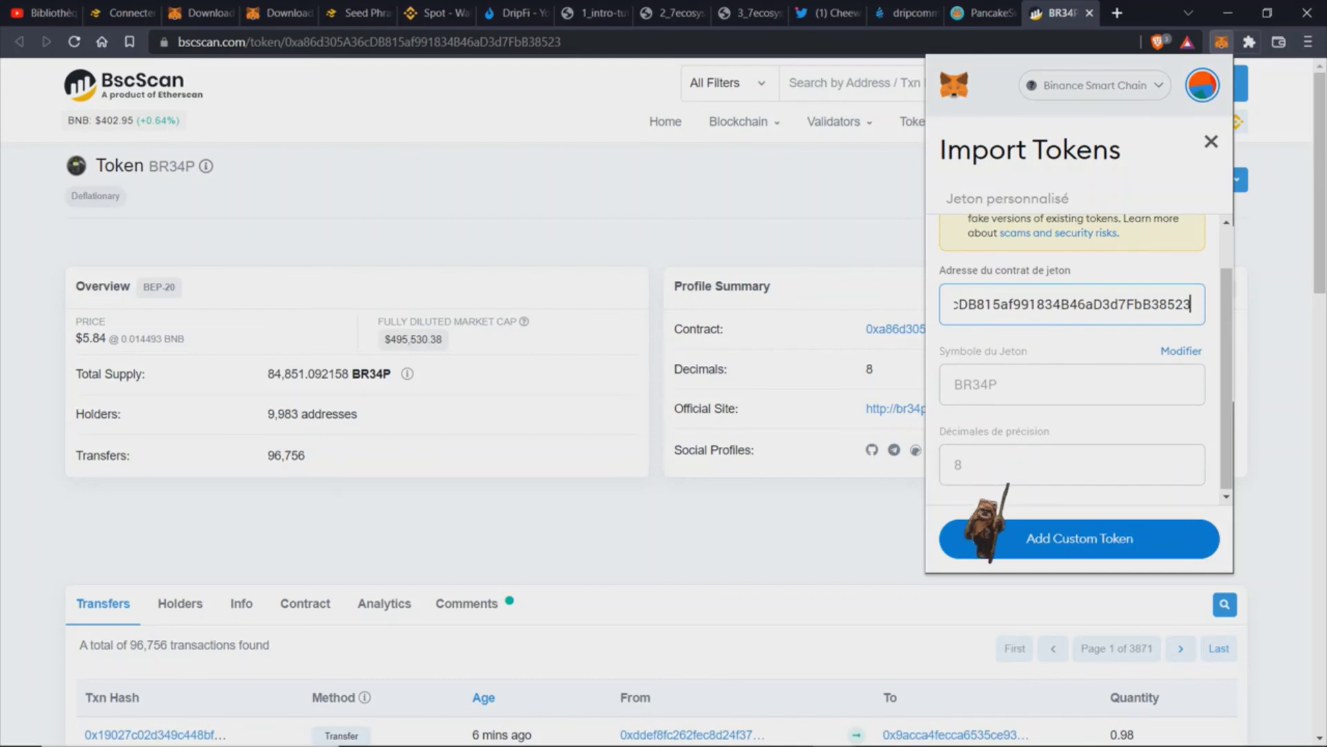
{"action": "left_click", "coordinate": [1084, 543]}
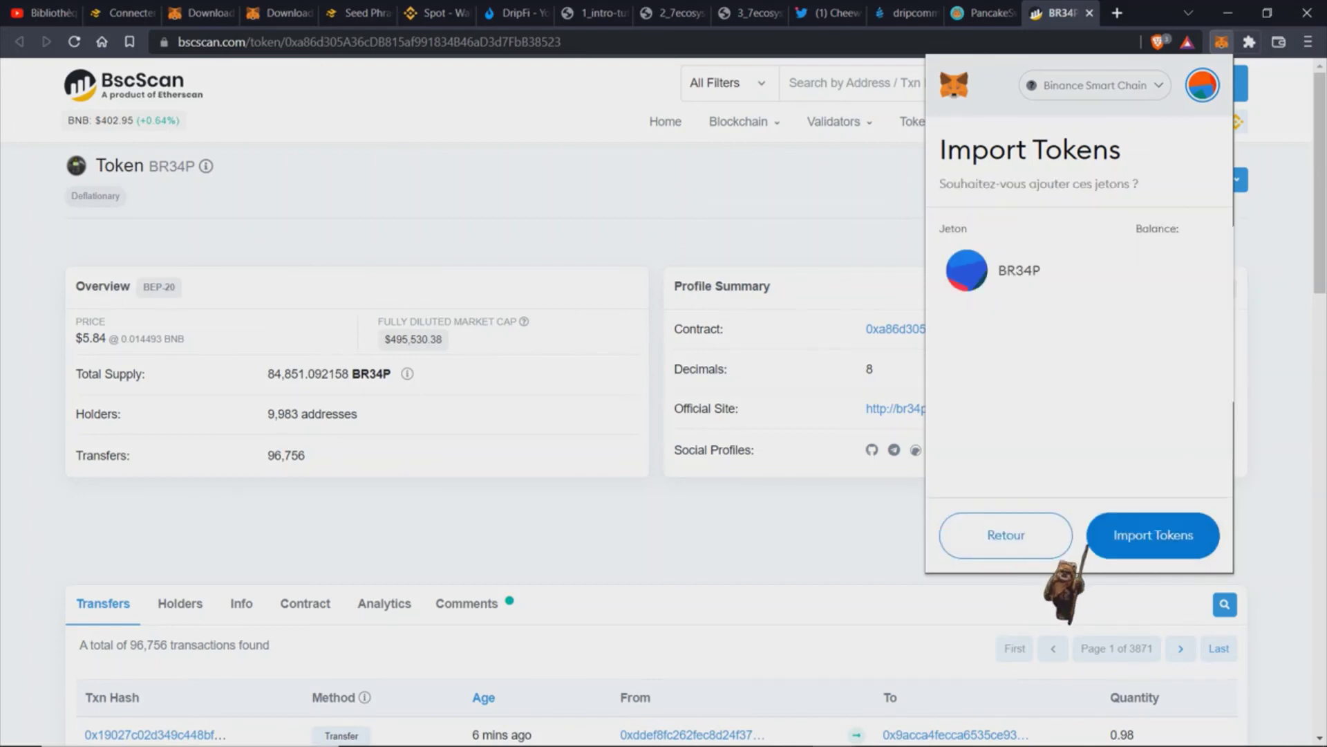
{"action": "left_click", "coordinate": [1182, 543]}
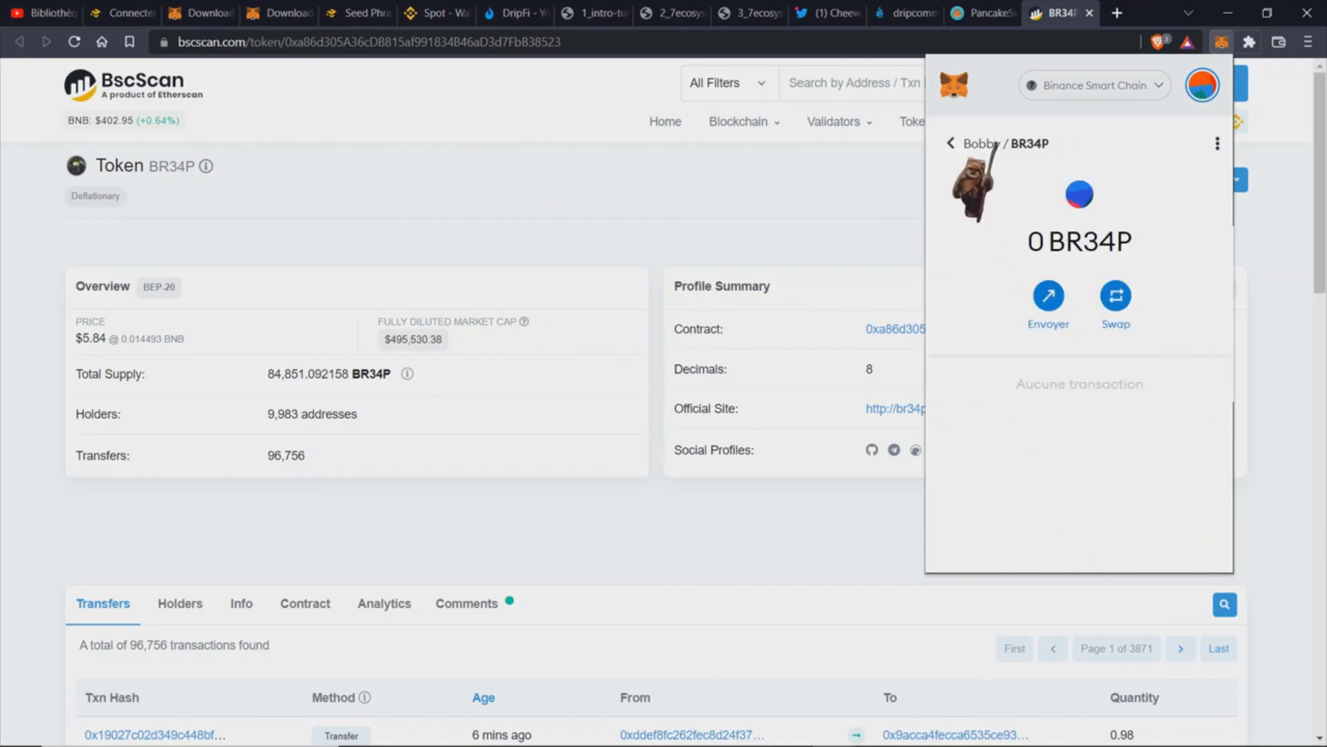
Step: Confirm BR34P appears in the asset list with 0 balance, then close MetaMask over BscScan
{"action": "left_click", "coordinate": [954, 144]}
{"action": "scroll", "coordinate": [1030, 428], "scroll_direction": "down", "scroll_amount": 6}
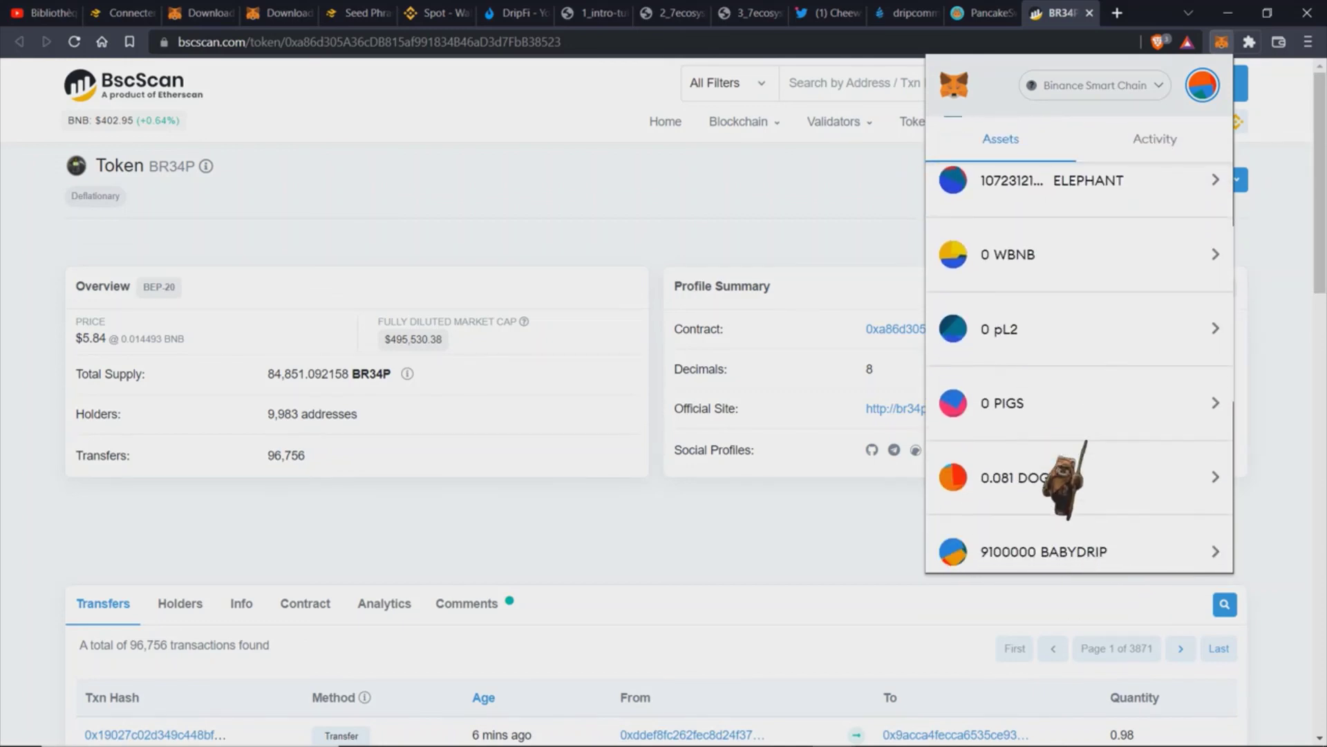
{"action": "scroll", "coordinate": [1085, 442], "scroll_direction": "down", "scroll_amount": 3}
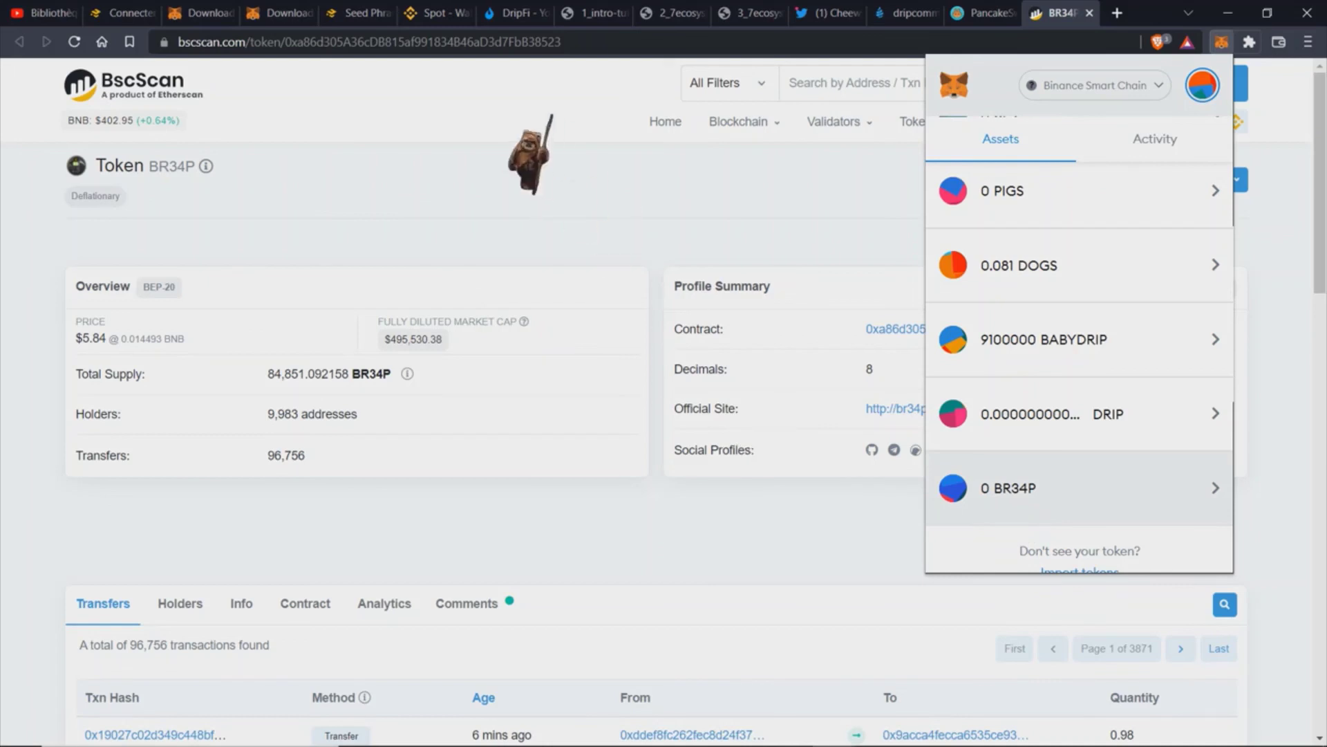
{"action": "left_click", "coordinate": [546, 166]}
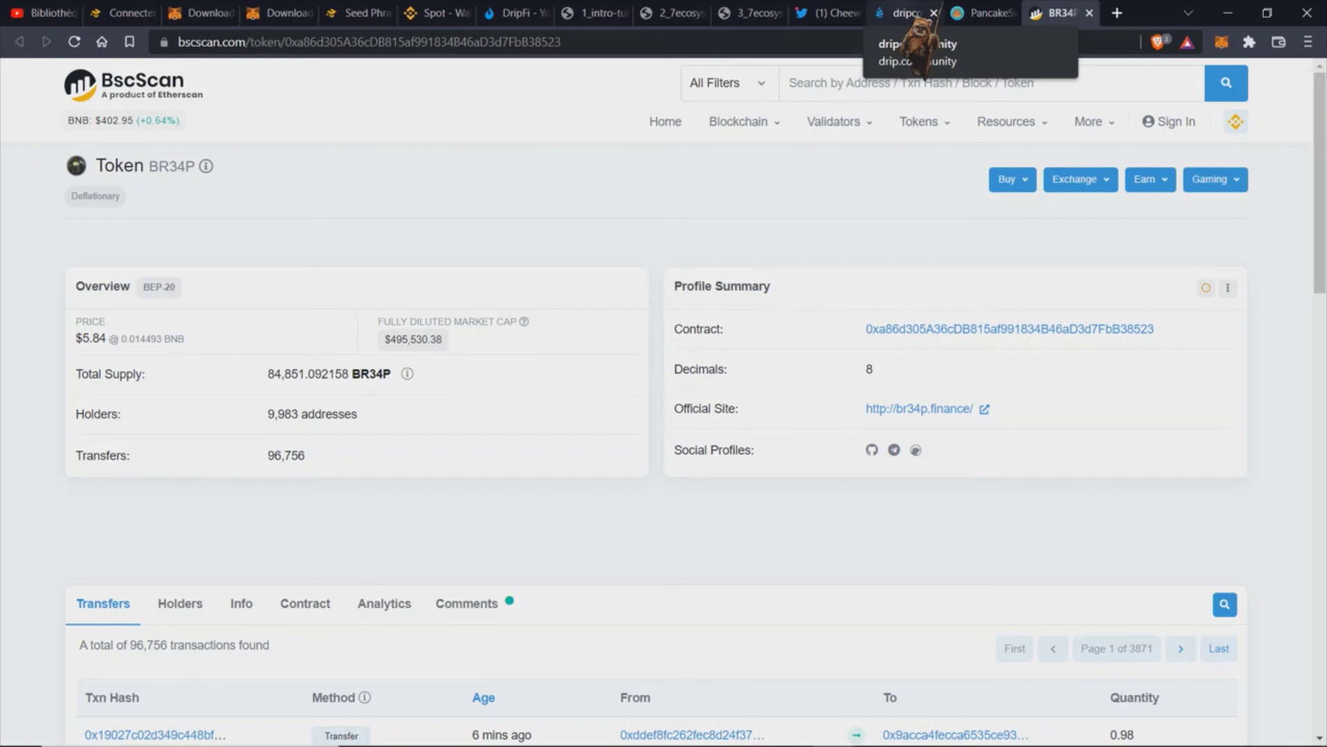
Step: Switch to the drip.community Faucet page, showing no wallet connected
{"action": "left_click", "coordinate": [911, 17]}
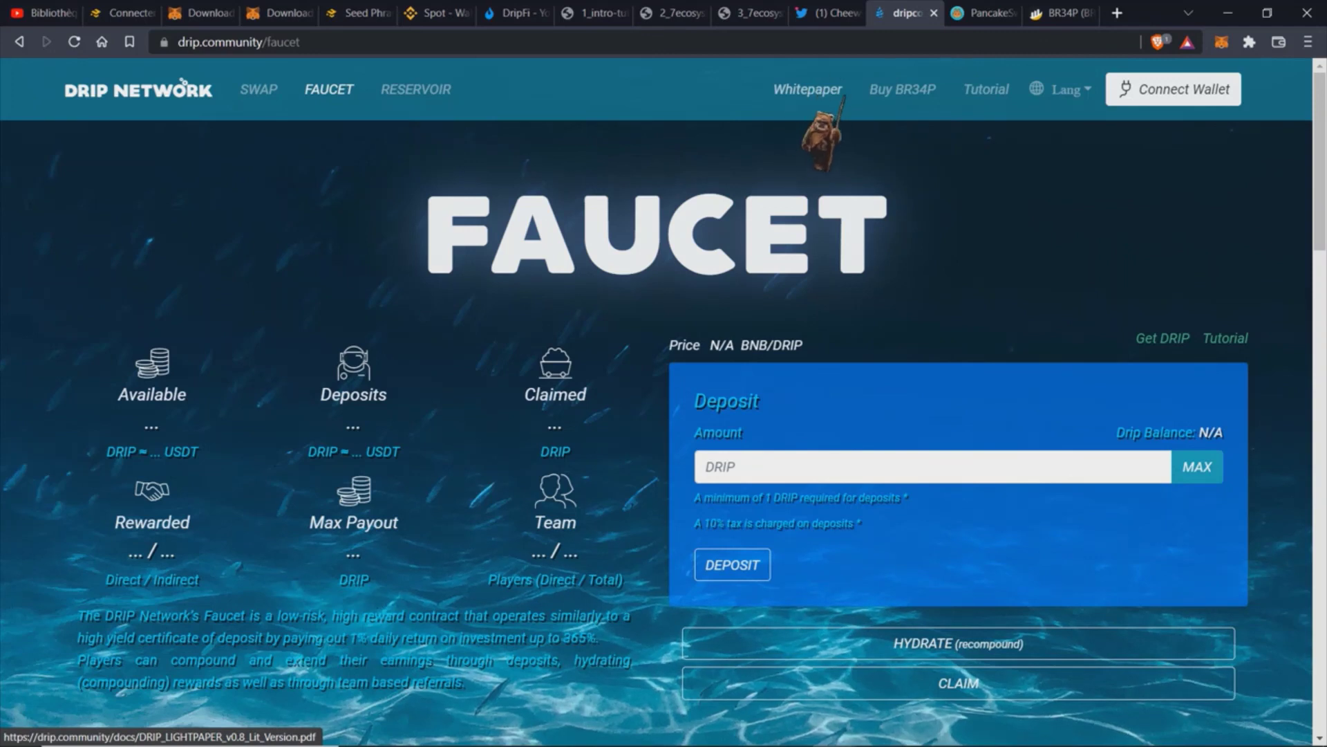
Step: Read the DRIP Light Paper to the page 5 referral rates, then view the intro tutorial slide
{"action": "left_click", "coordinate": [838, 91]}
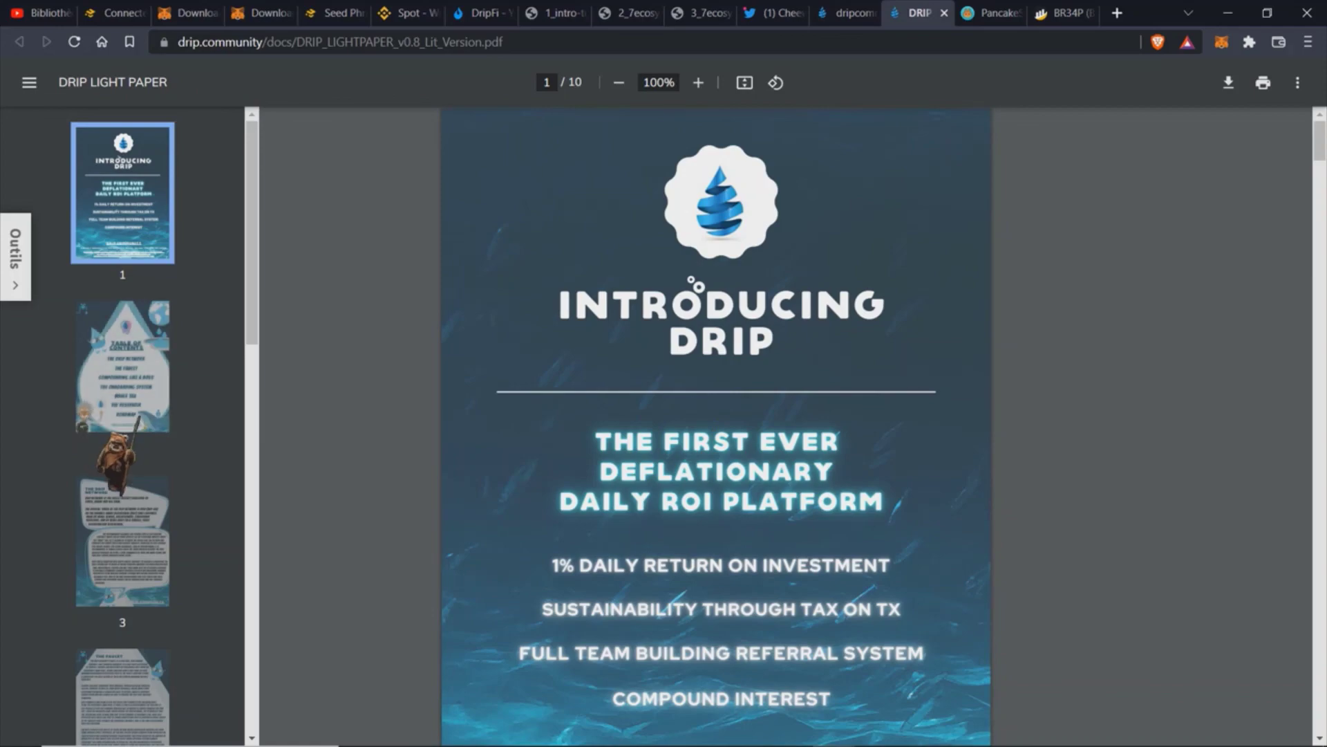
{"action": "scroll", "coordinate": [716, 426], "scroll_direction": "down", "scroll_amount": 10}
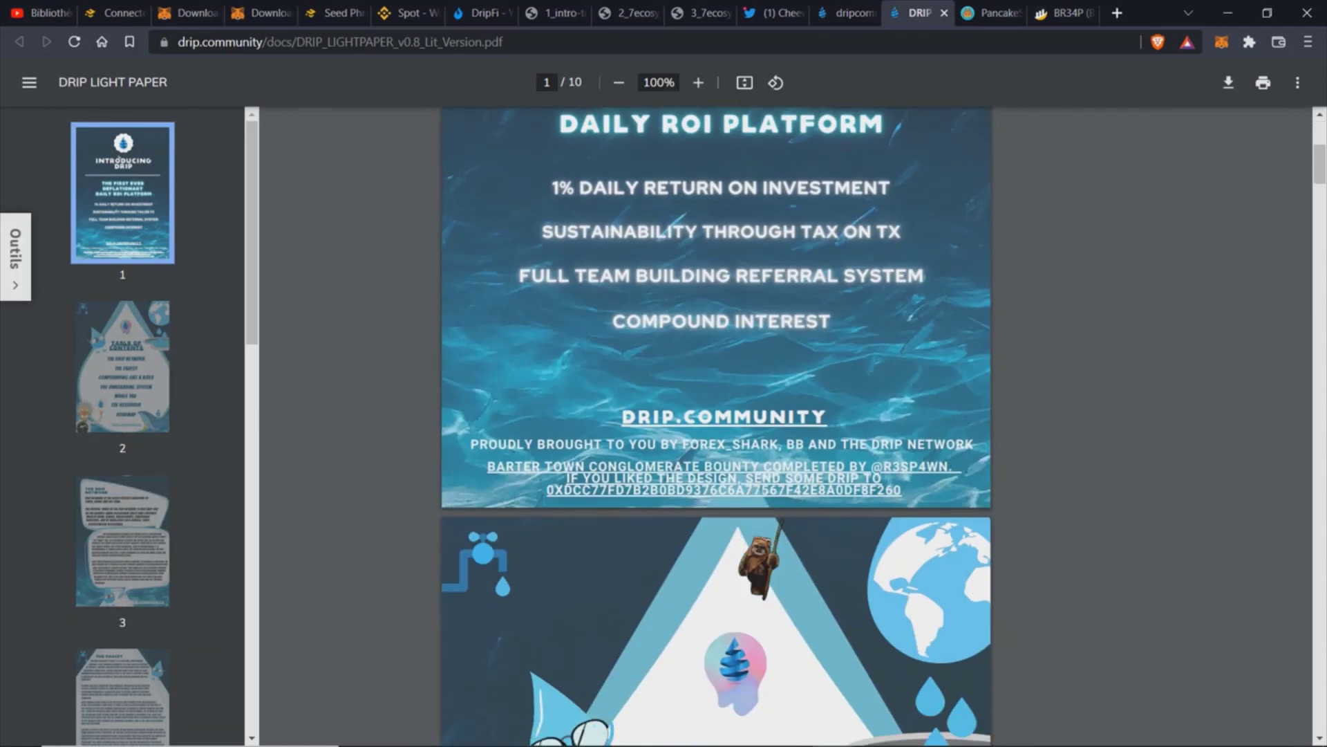
{"action": "scroll", "coordinate": [716, 426], "scroll_direction": "down", "scroll_amount": 14}
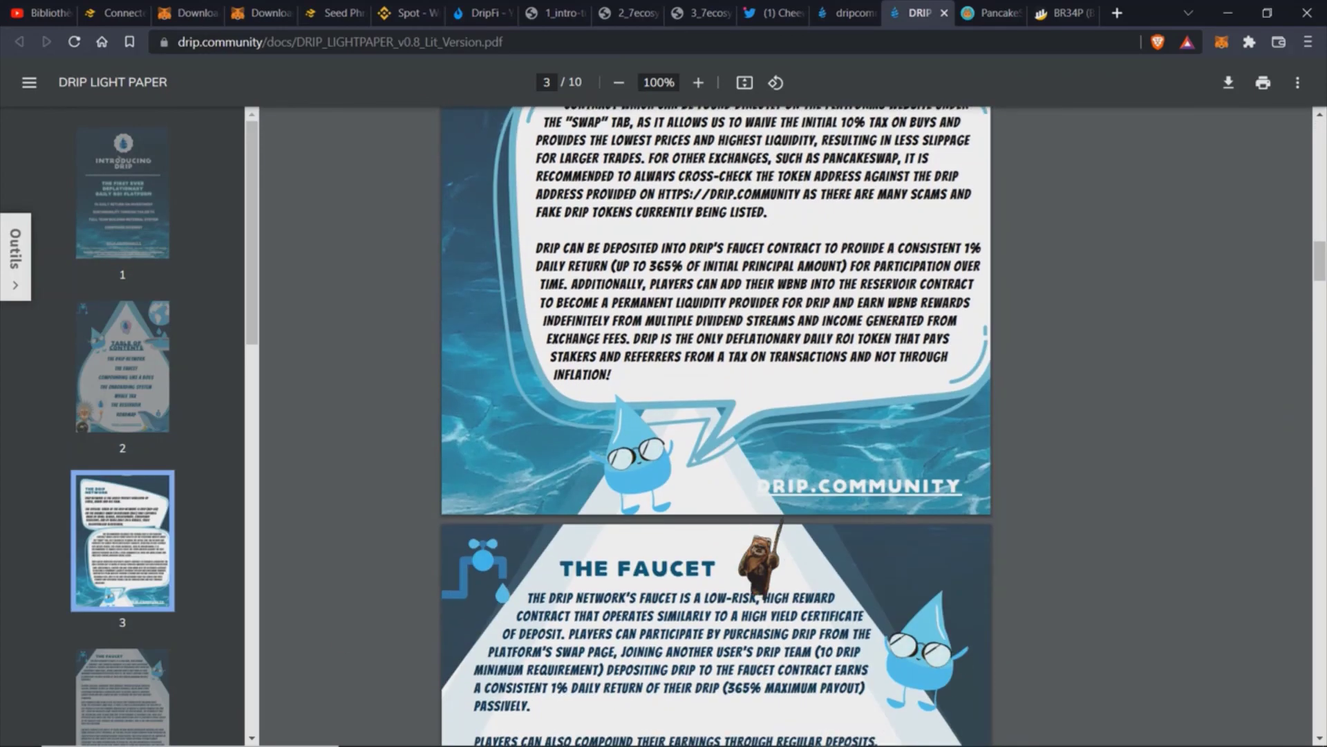
{"action": "scroll", "coordinate": [717, 426], "scroll_direction": "down", "scroll_amount": 5}
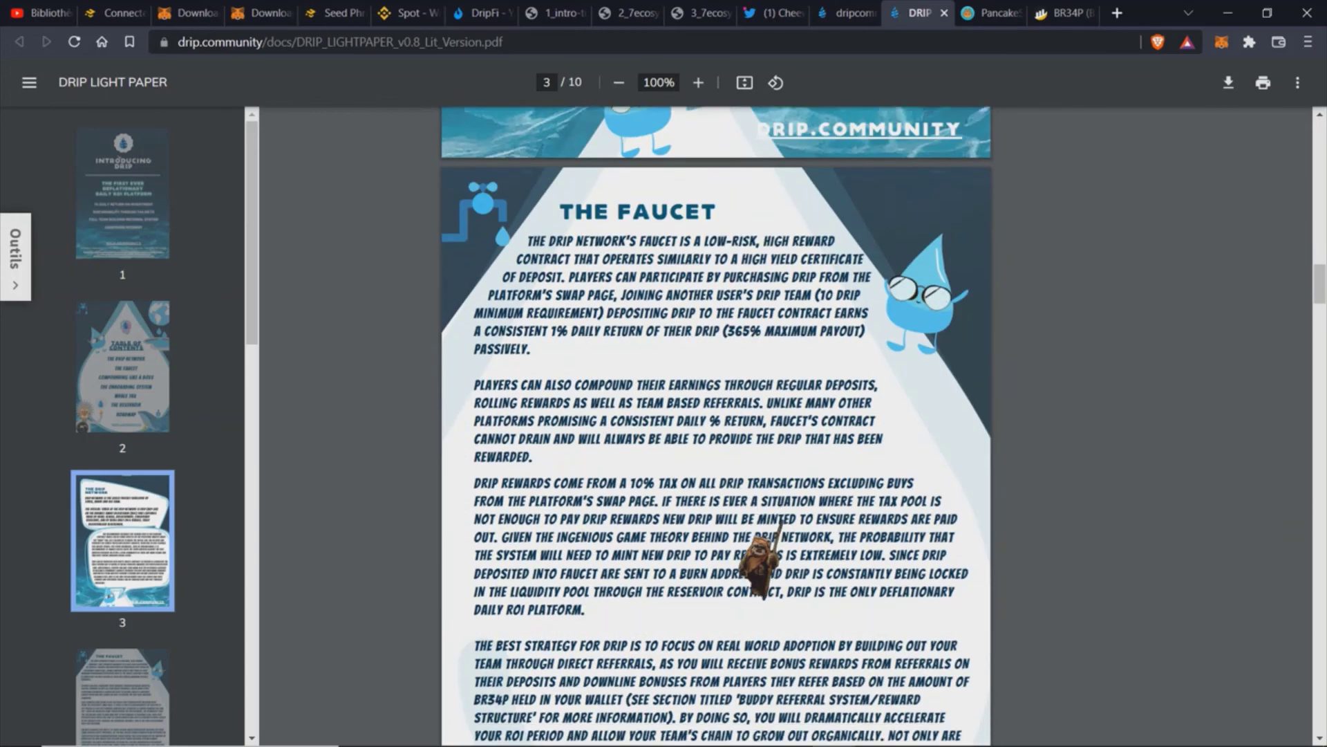
{"action": "scroll", "coordinate": [760, 564], "scroll_direction": "down", "scroll_amount": 20}
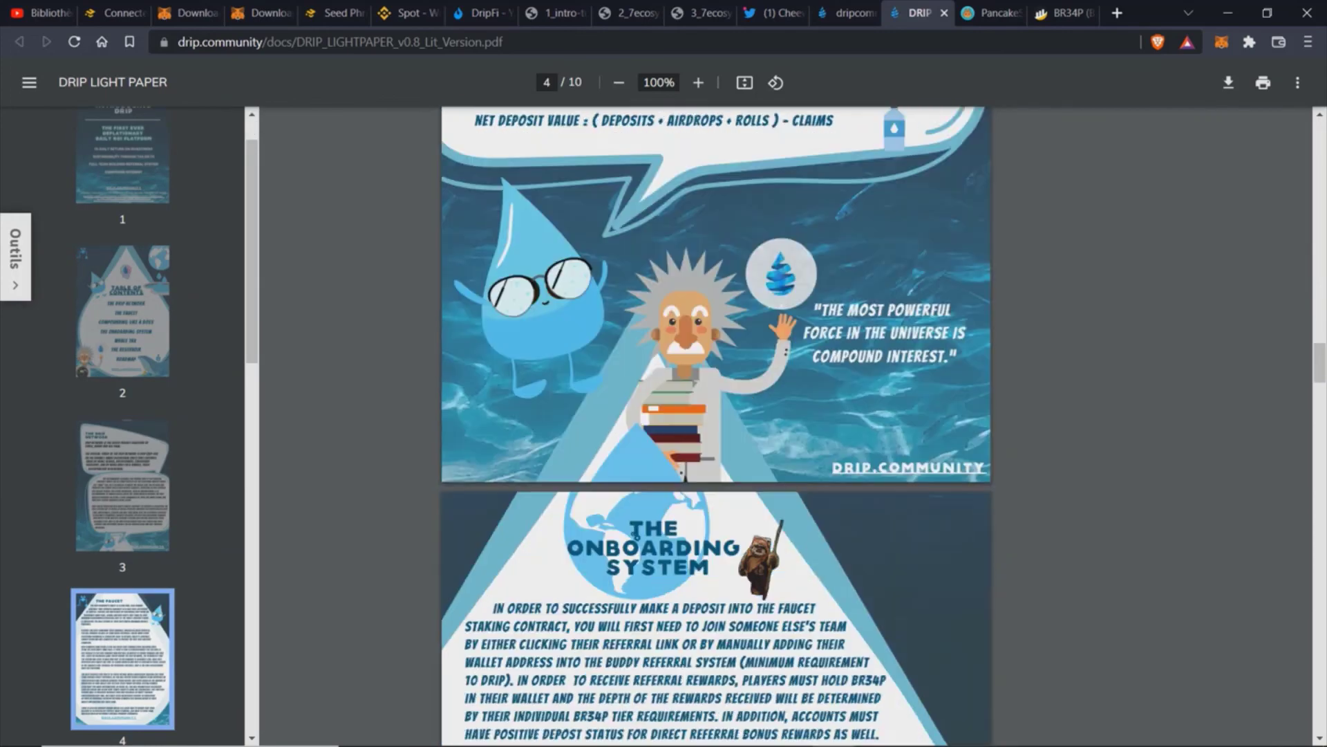
{"action": "scroll", "coordinate": [716, 426], "scroll_direction": "down", "scroll_amount": 5}
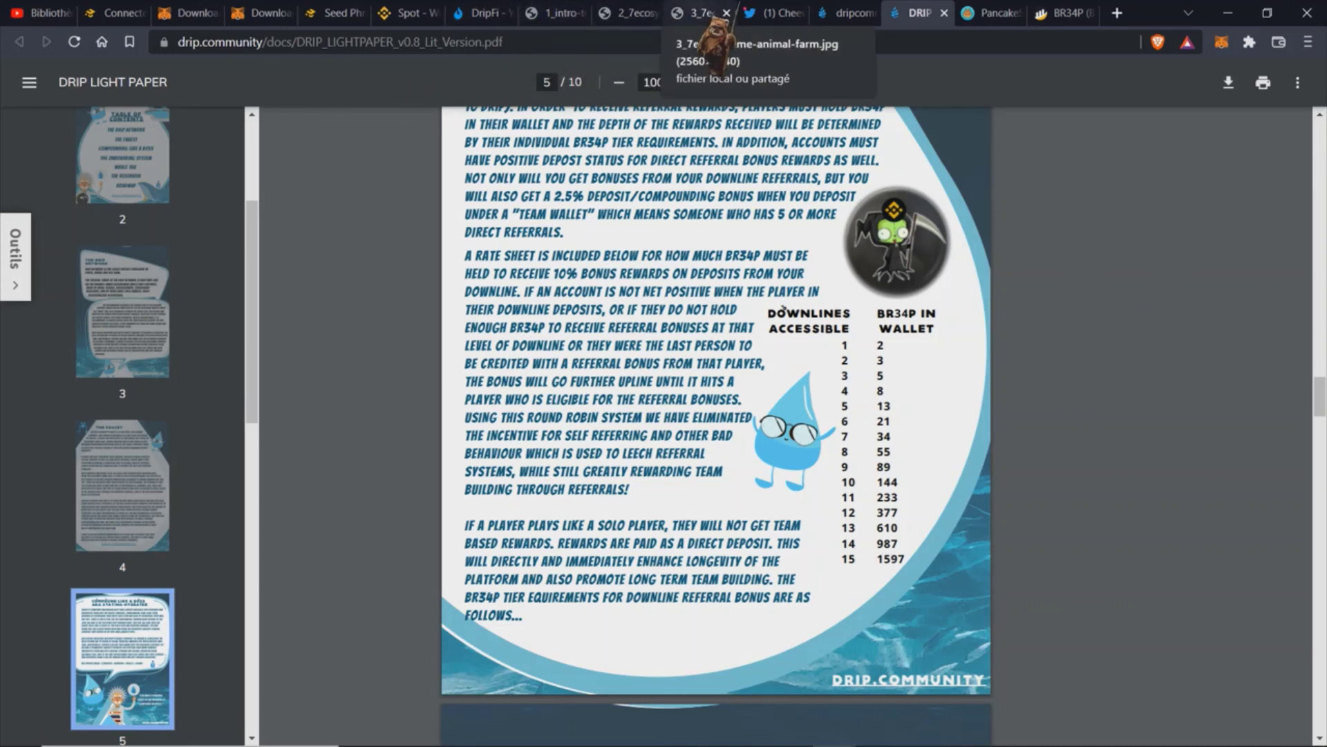
{"action": "left_click", "coordinate": [574, 14]}
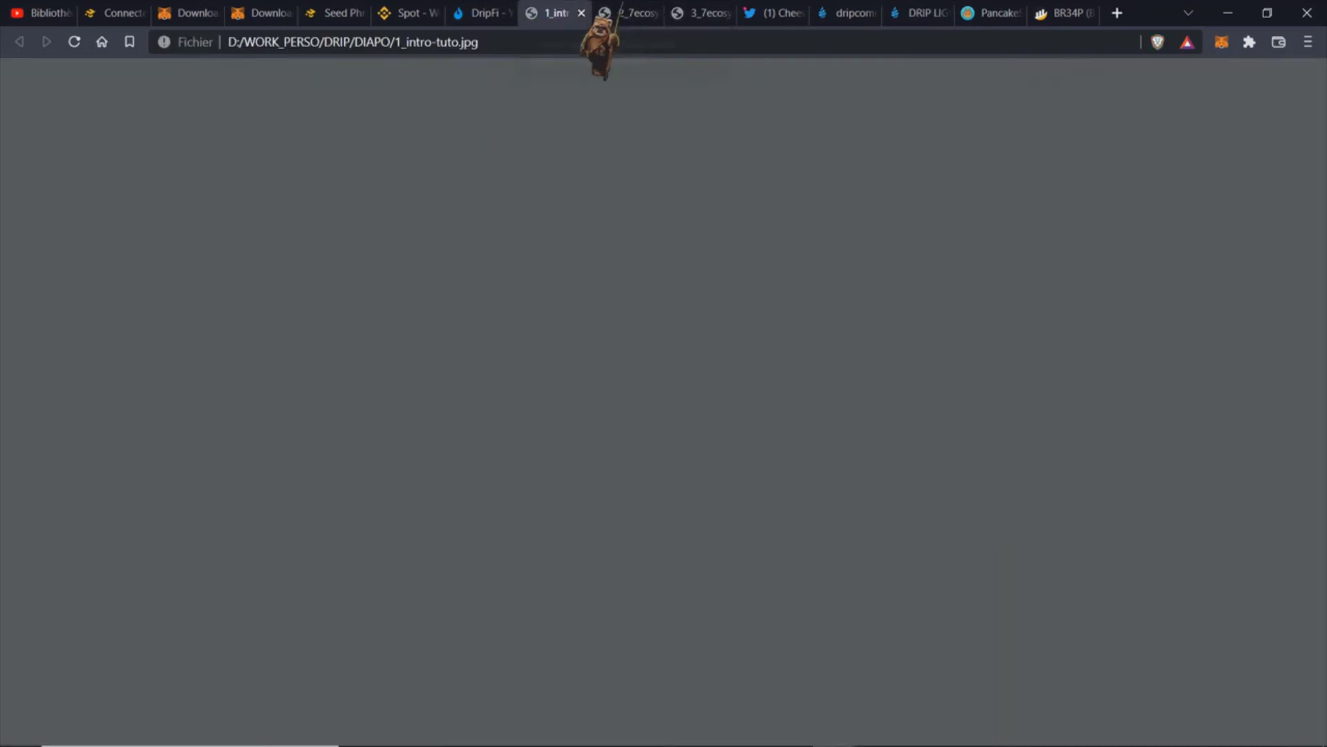